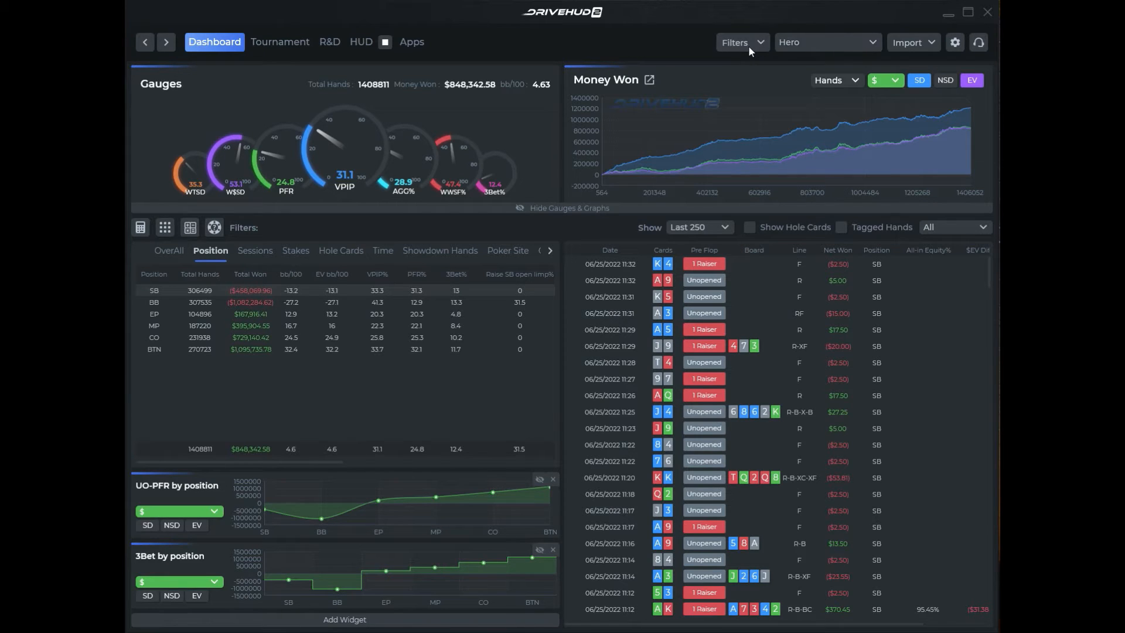
# - Open the filter builder and cycle the standard 3Bet filter through Yes, No and off
pyautogui.click(748, 45)
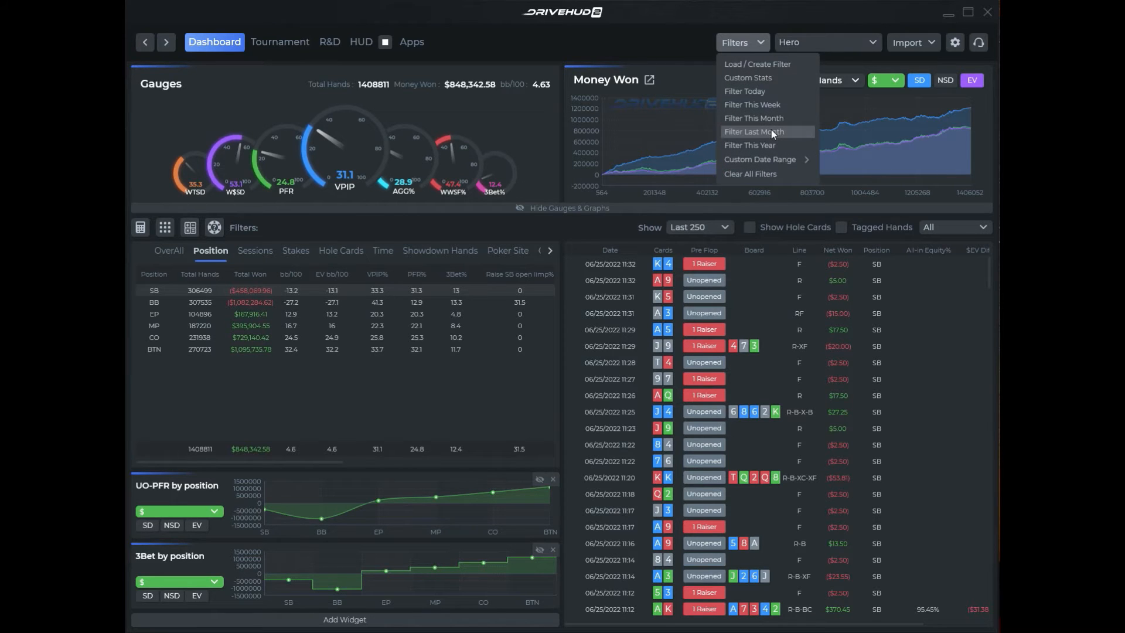
pyautogui.click(757, 64)
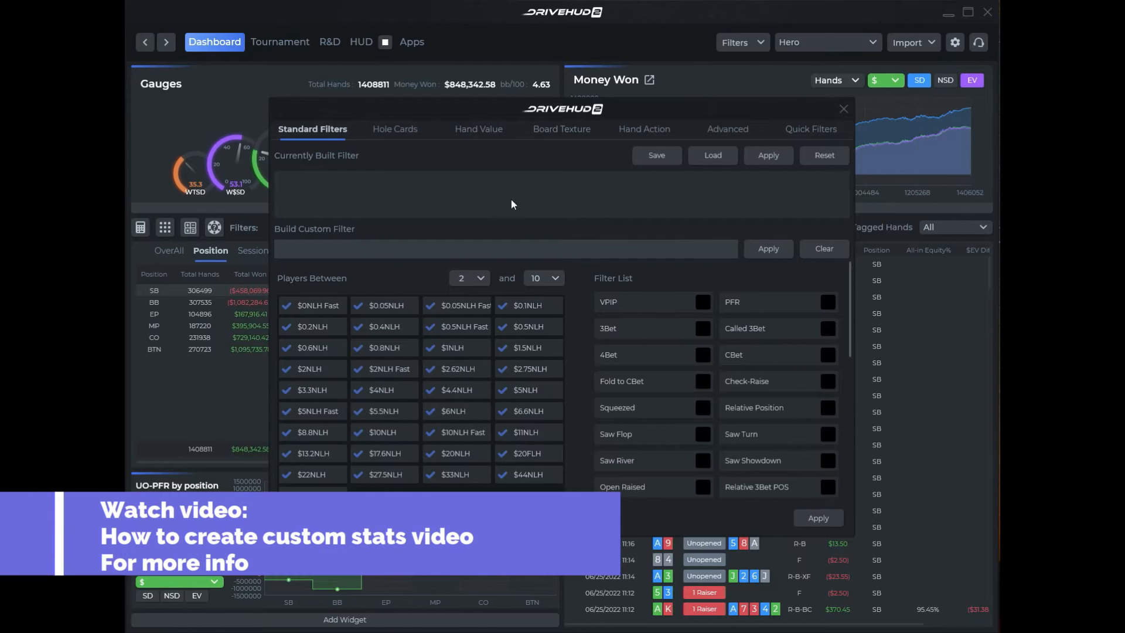
pyautogui.scroll(-3, 704, 360)
pyautogui.scroll(3, 704, 360)
pyautogui.click(703, 330)
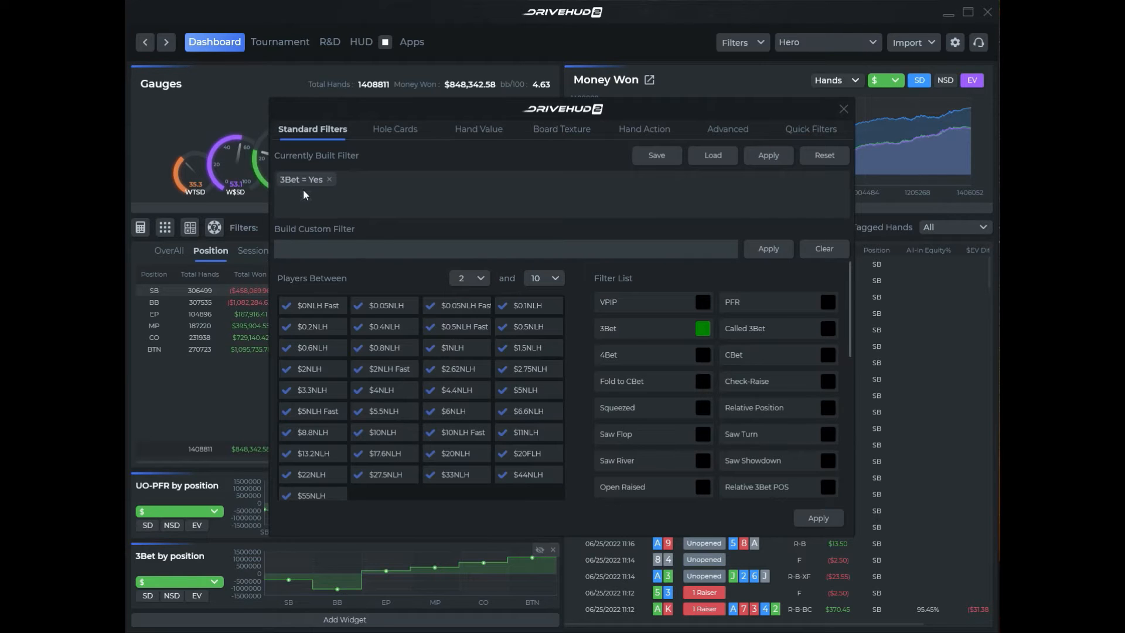
pyautogui.click(700, 329)
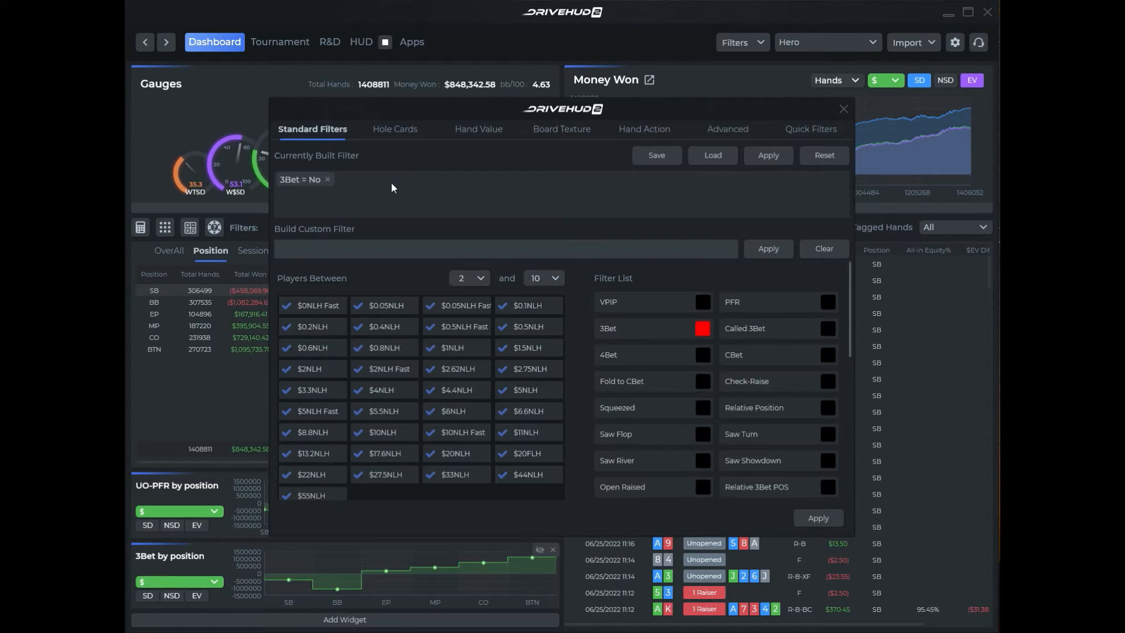
pyautogui.click(703, 330)
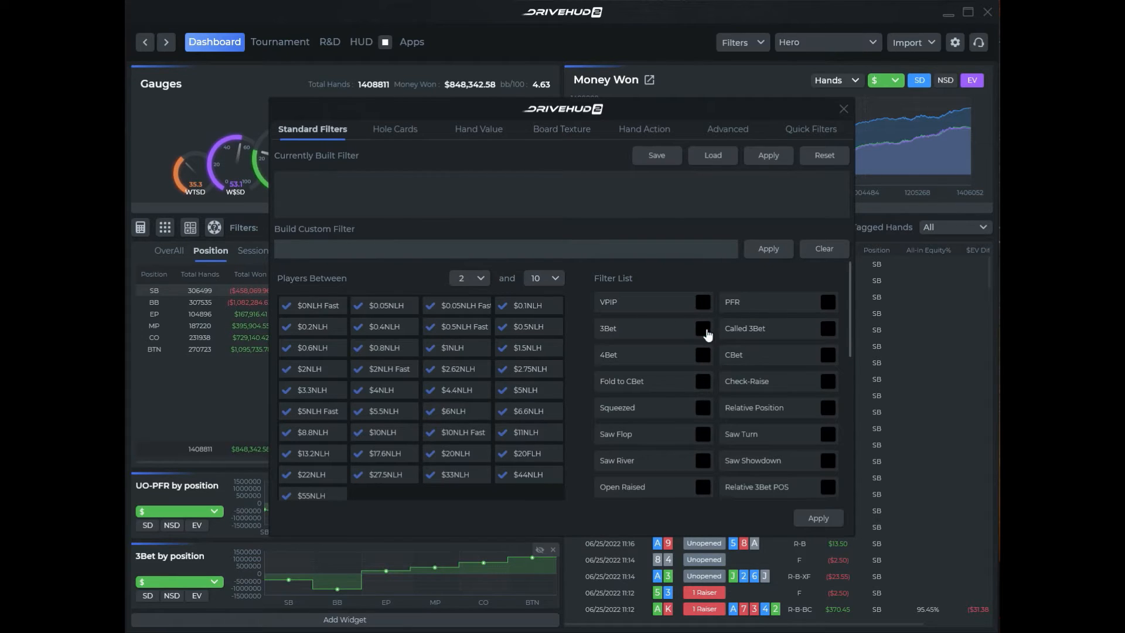
# - Toggle the quick filters "3Bet bluff from Blinds" and "Triple Barrel w/ less than mid pair" on and off, and close the builder without applying
pyautogui.click(819, 128)
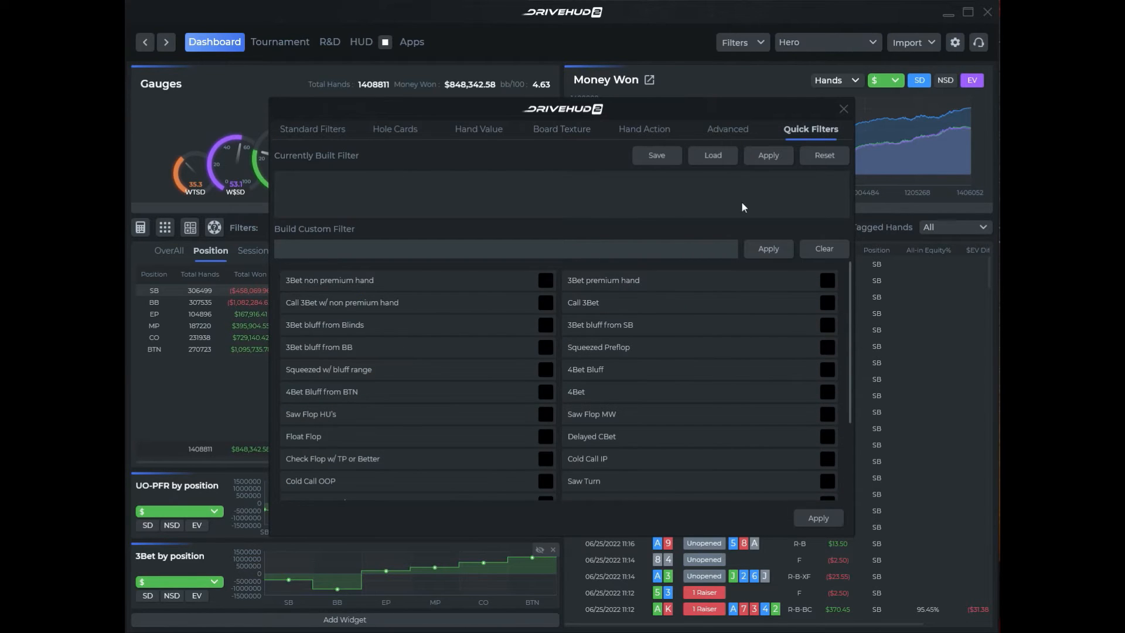
pyautogui.click(546, 325)
pyautogui.click(546, 325)
pyautogui.click(546, 326)
pyautogui.scroll(-4, 717, 397)
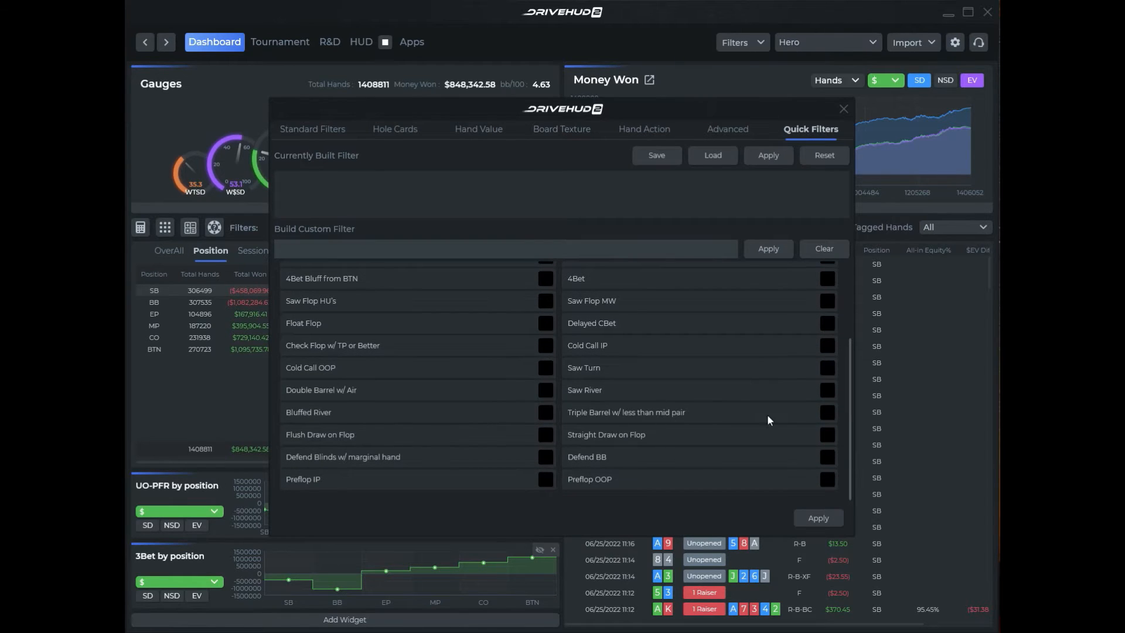
pyautogui.click(828, 416)
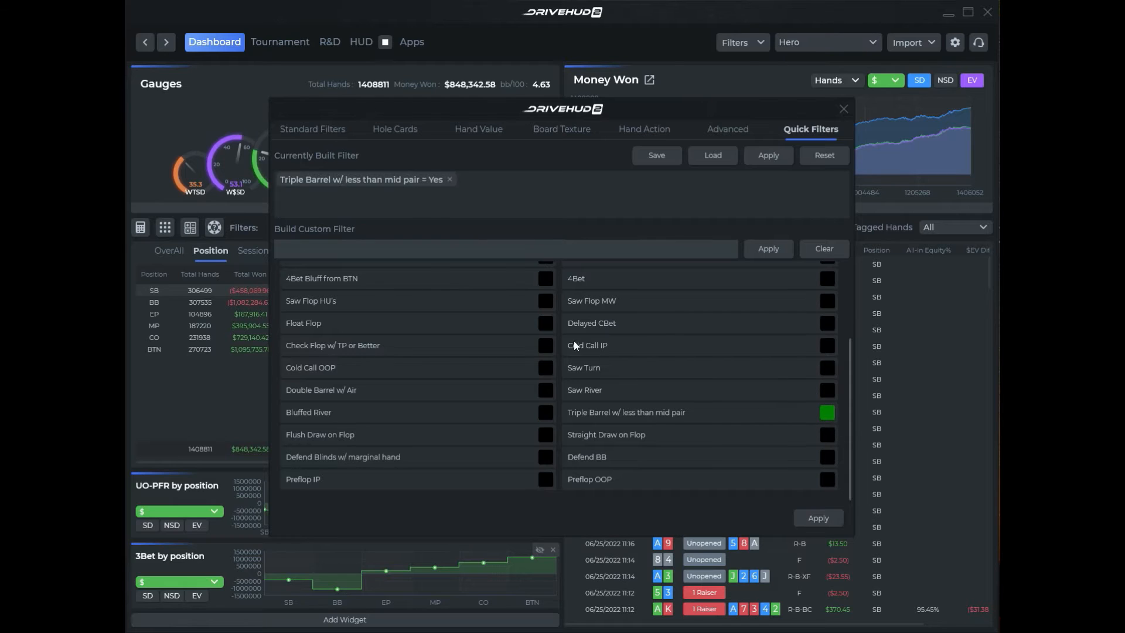
pyautogui.click(828, 413)
pyautogui.click(828, 413)
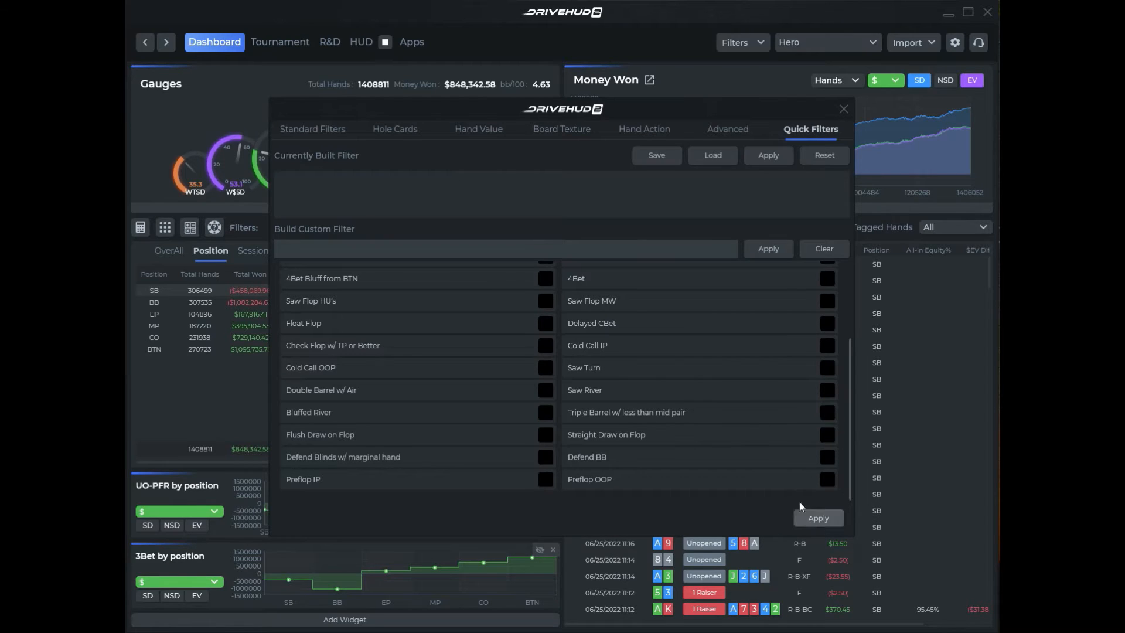
pyautogui.click(845, 110)
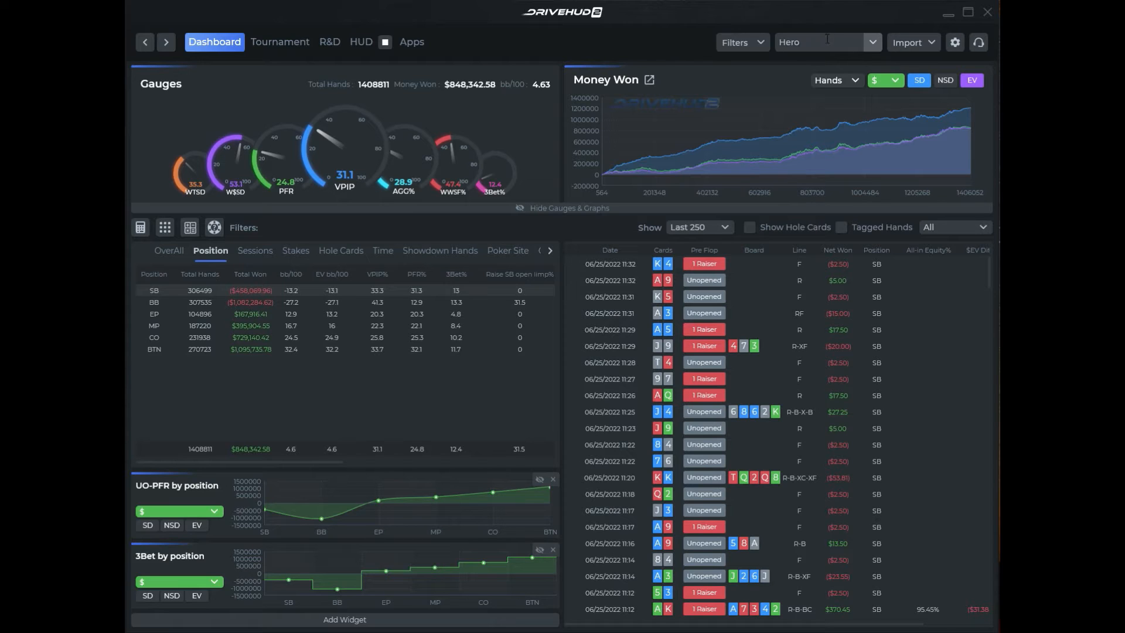
# - View the list of saved player aliases and look over the hand import options
pyautogui.click(870, 44)
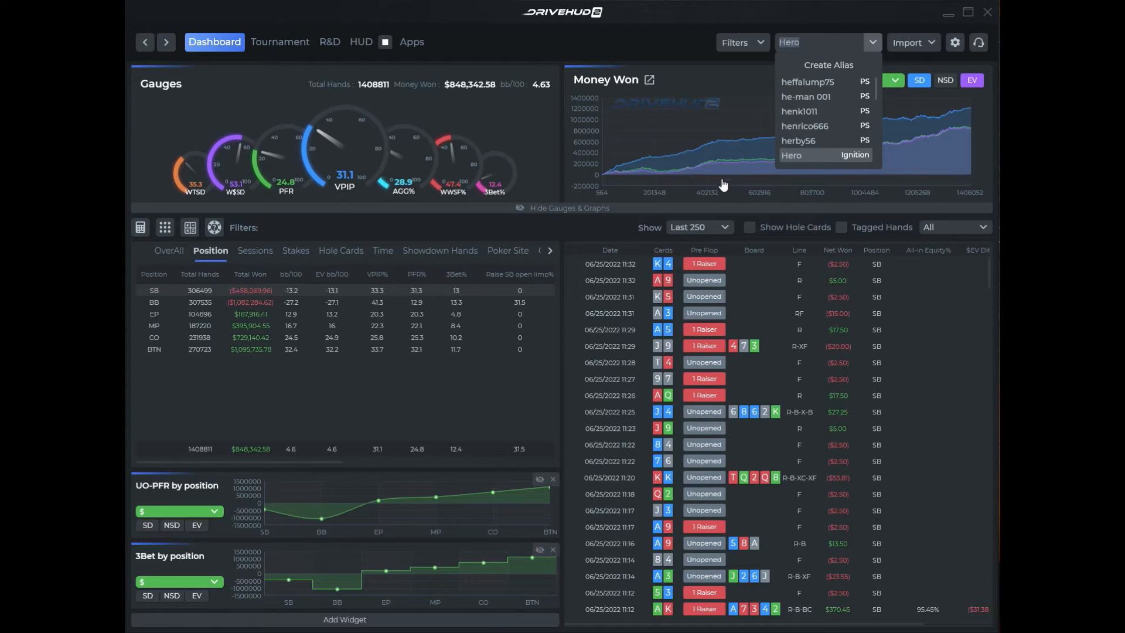
pyautogui.doubleClick(587, 267)
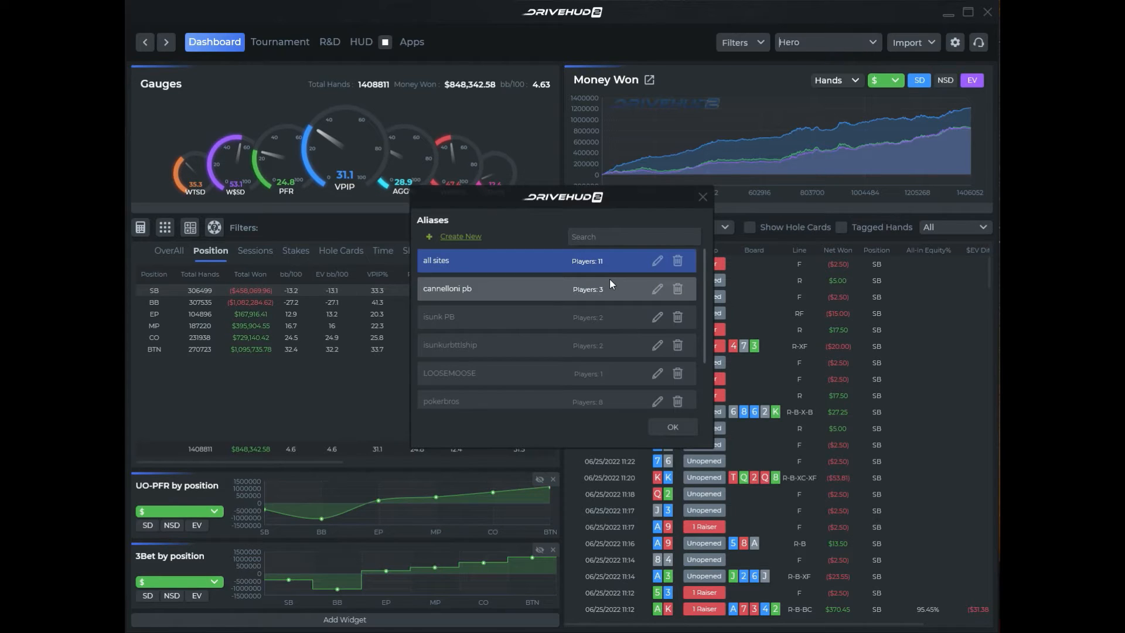
pyautogui.click(700, 197)
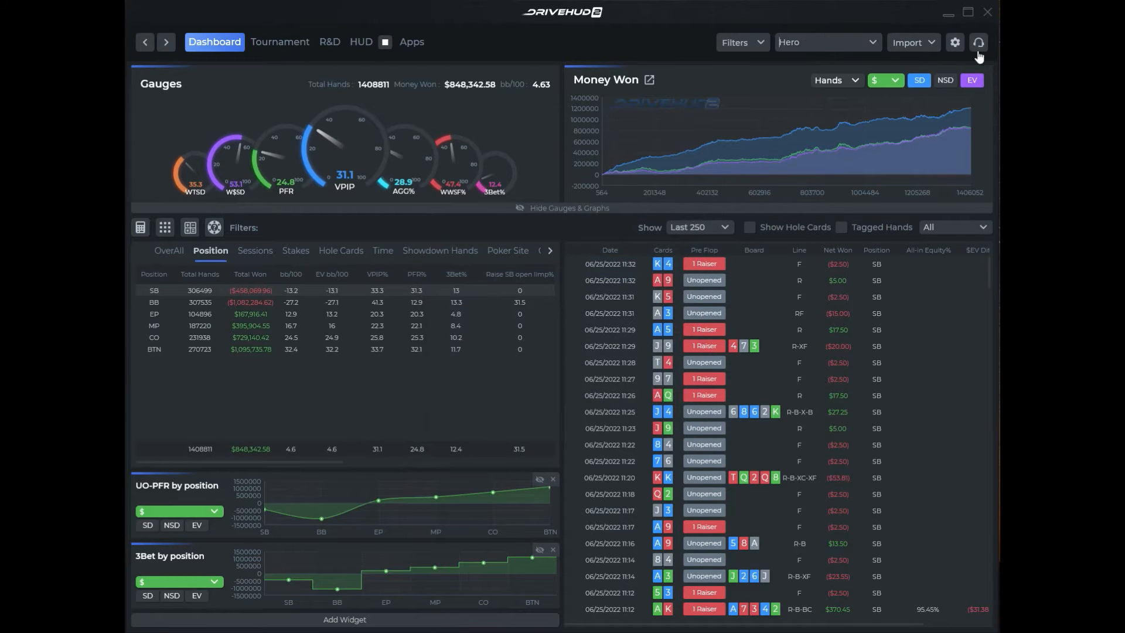
pyautogui.click(927, 42)
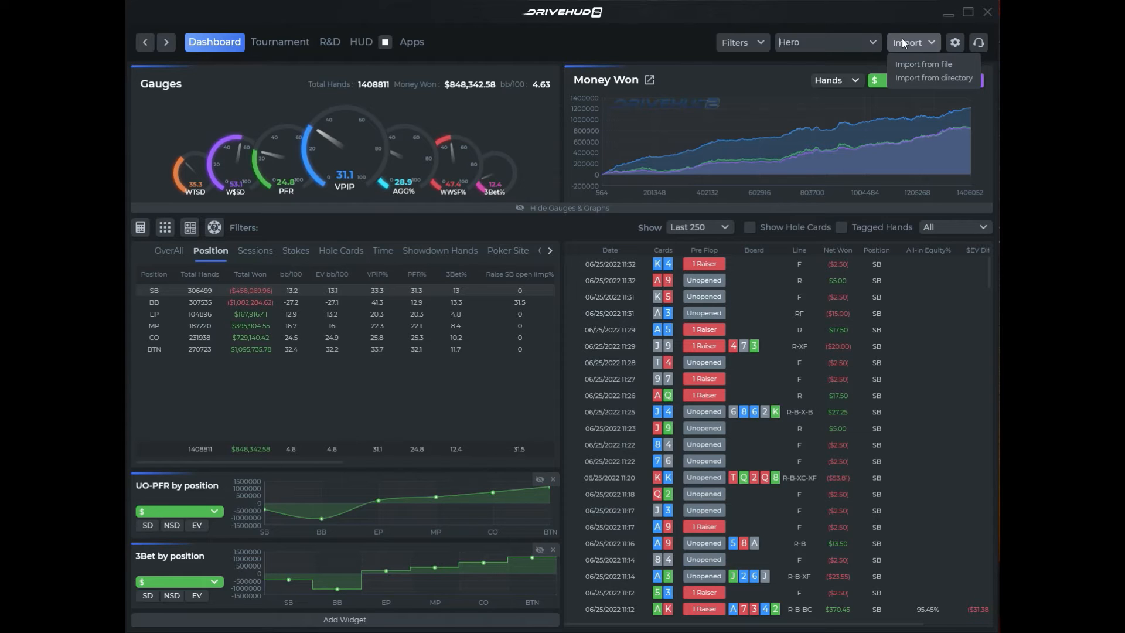
pyautogui.click(930, 23)
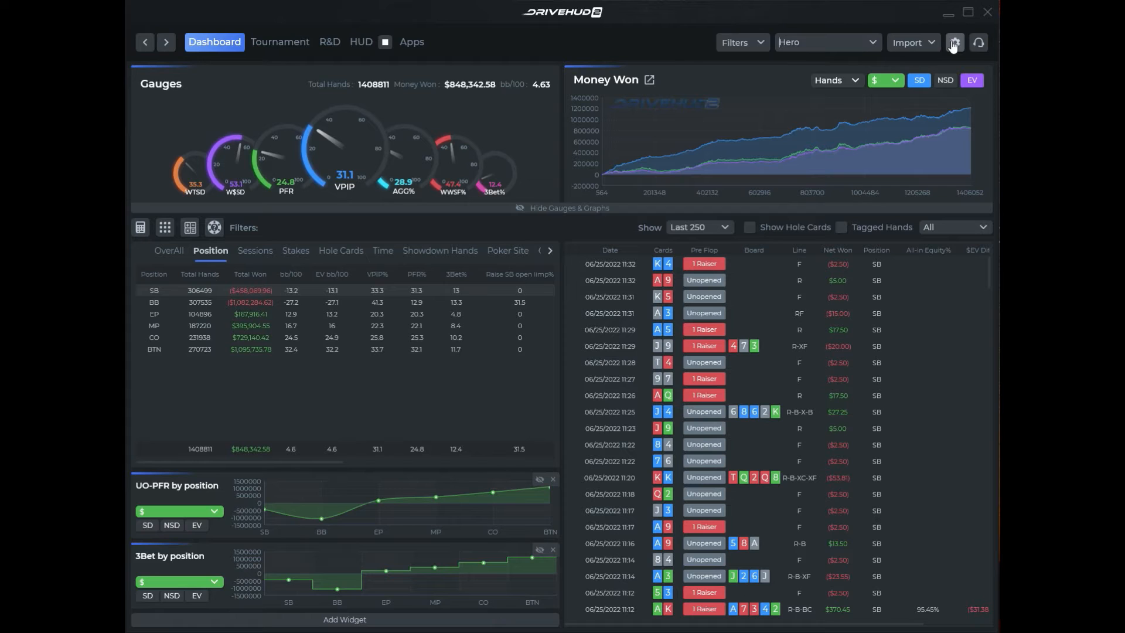
# - Open the general settings and examine the choices for Theme and Display relevant data as, leaving them unchanged
pyautogui.click(953, 44)
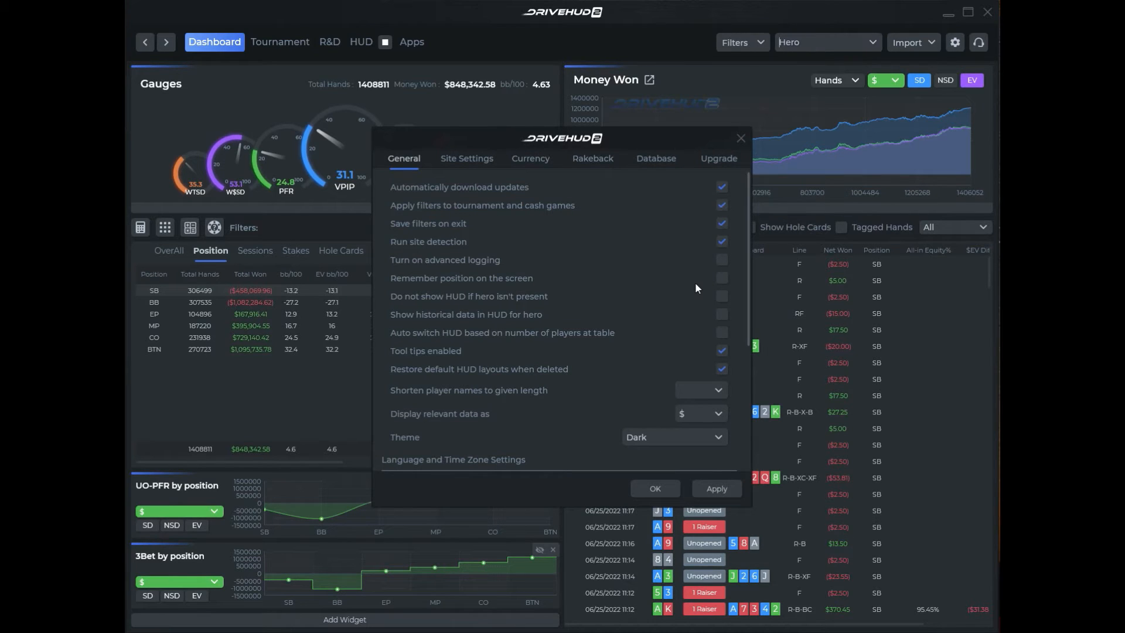
pyautogui.moveTo(747, 237)
pyautogui.mouseDown()
pyautogui.moveTo(750, 269)
pyautogui.moveTo(745, 241)
pyautogui.mouseUp()
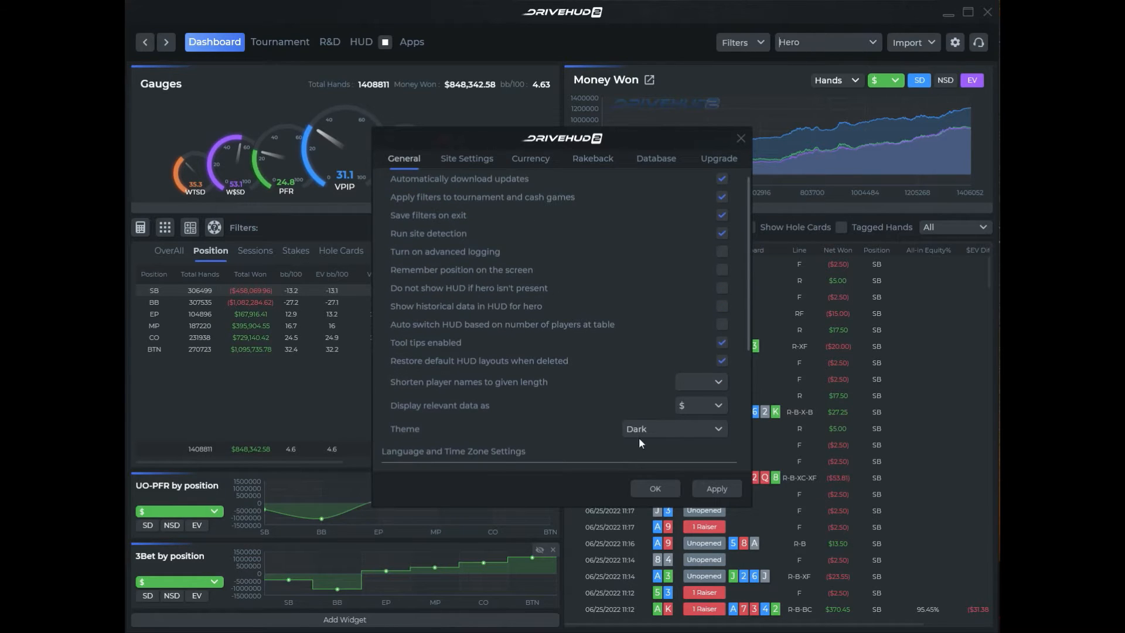
pyautogui.click(673, 427)
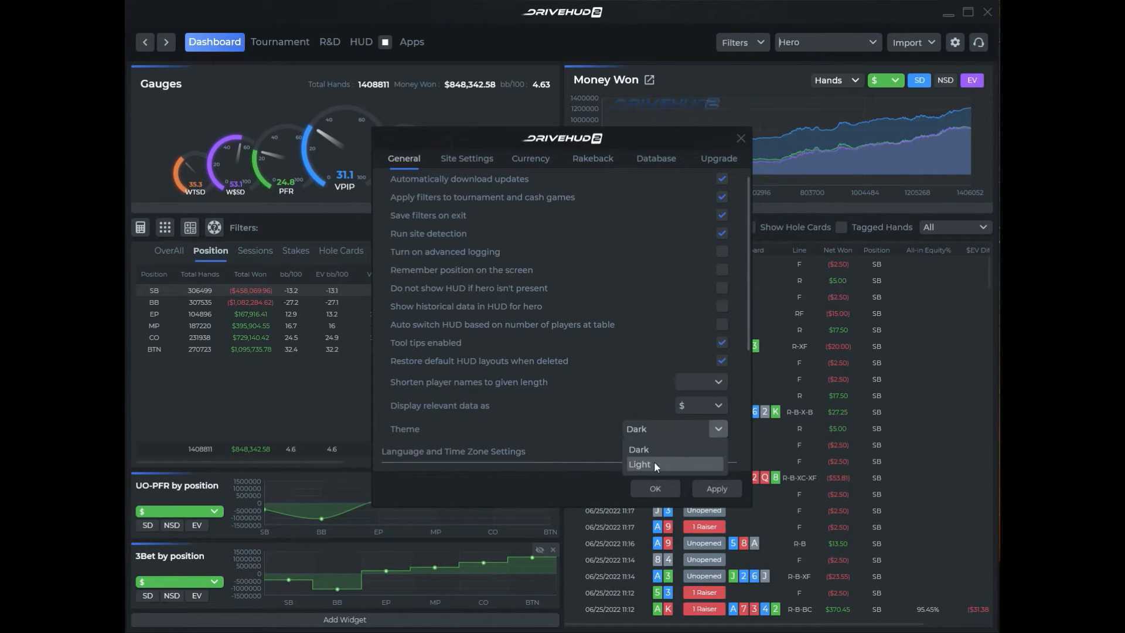
pyautogui.click(594, 454)
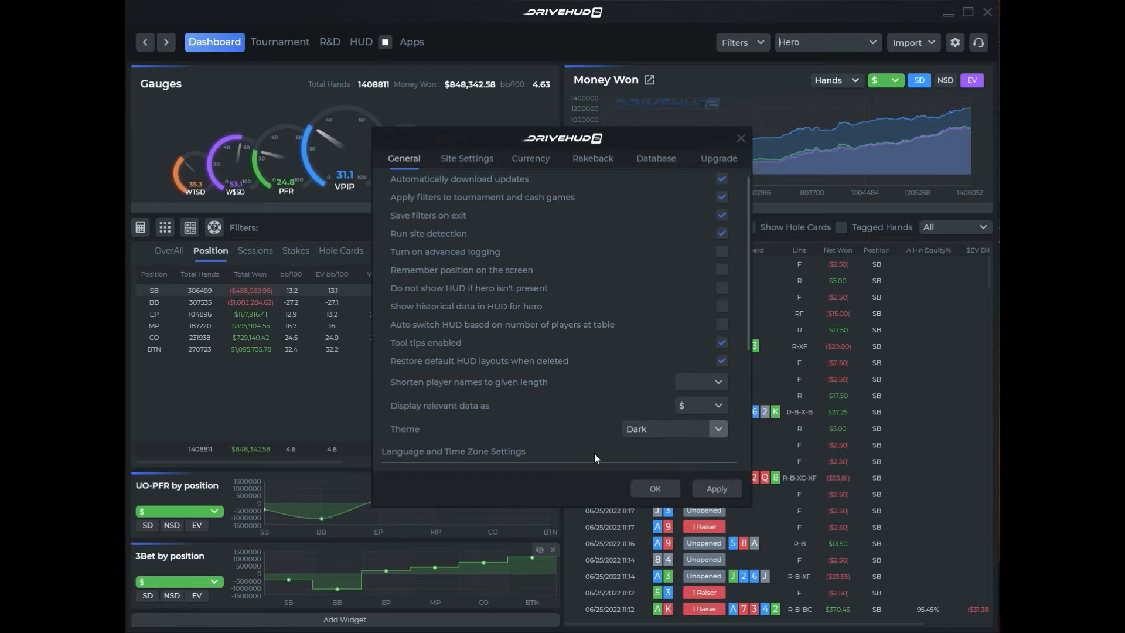
pyautogui.click(642, 434)
pyautogui.click(550, 424)
pyautogui.click(716, 408)
pyautogui.click(600, 396)
pyautogui.scroll(1, 632, 300)
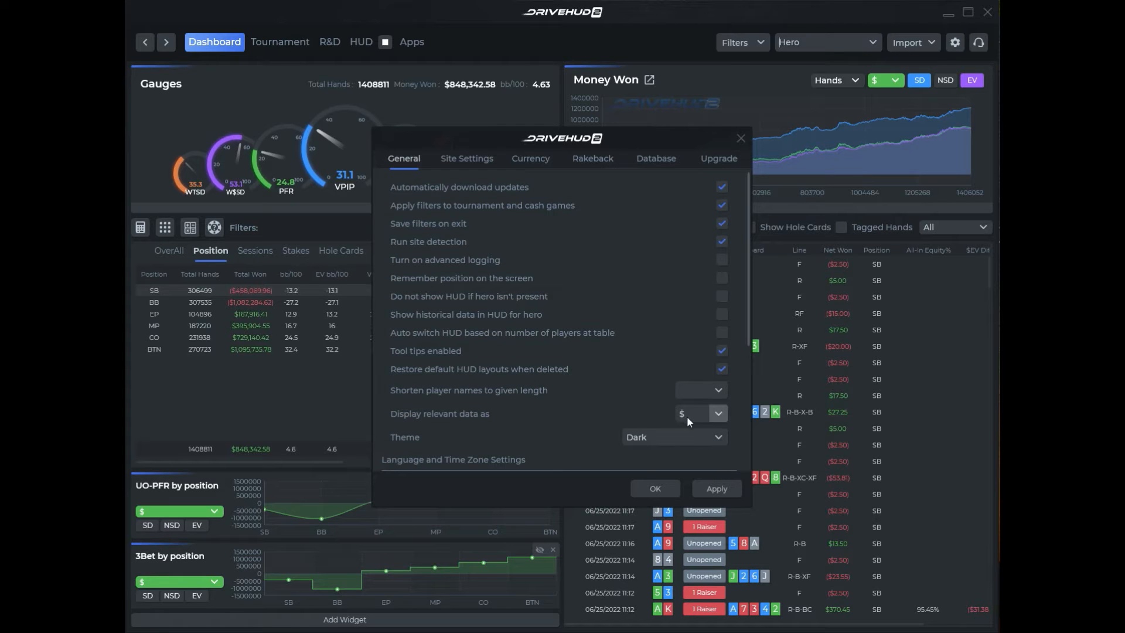
# - Review the Database backup and restore settings and the Upgrade licence settings, and close the settings
pyautogui.click(649, 160)
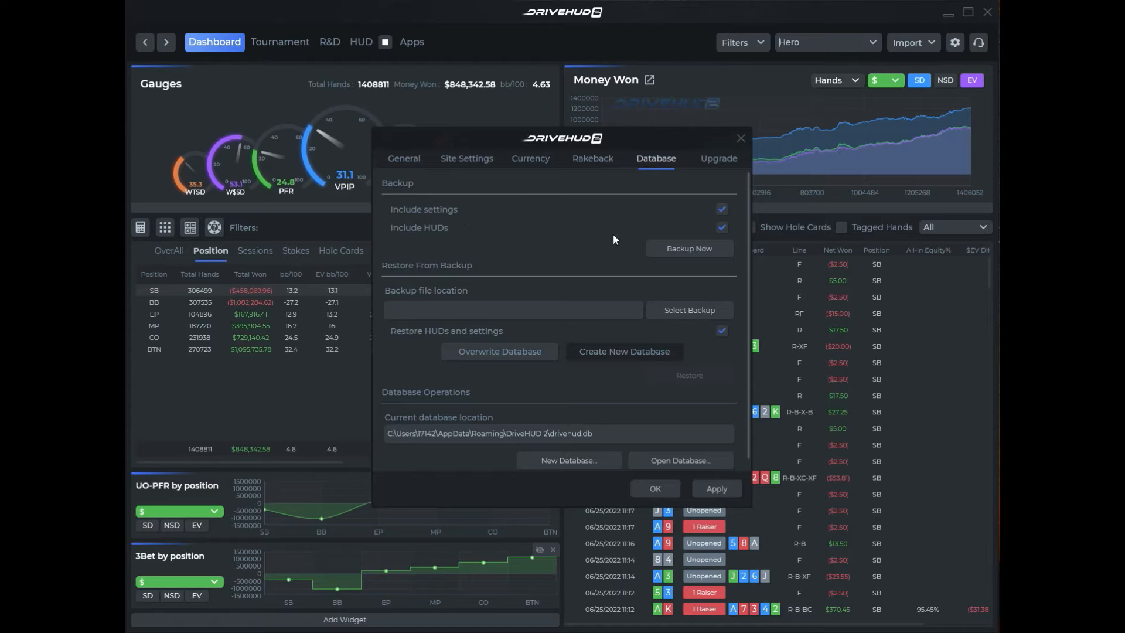
pyautogui.click(719, 157)
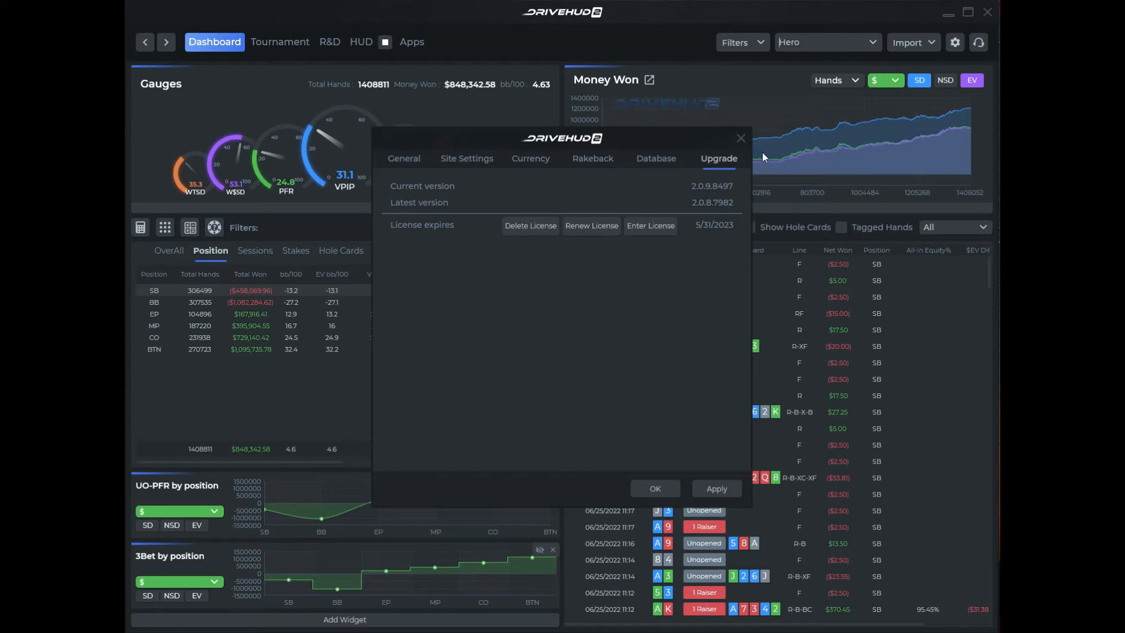
pyautogui.click(742, 140)
# - Open the DriveHUD support contact form and look over its message field
pyautogui.click(978, 43)
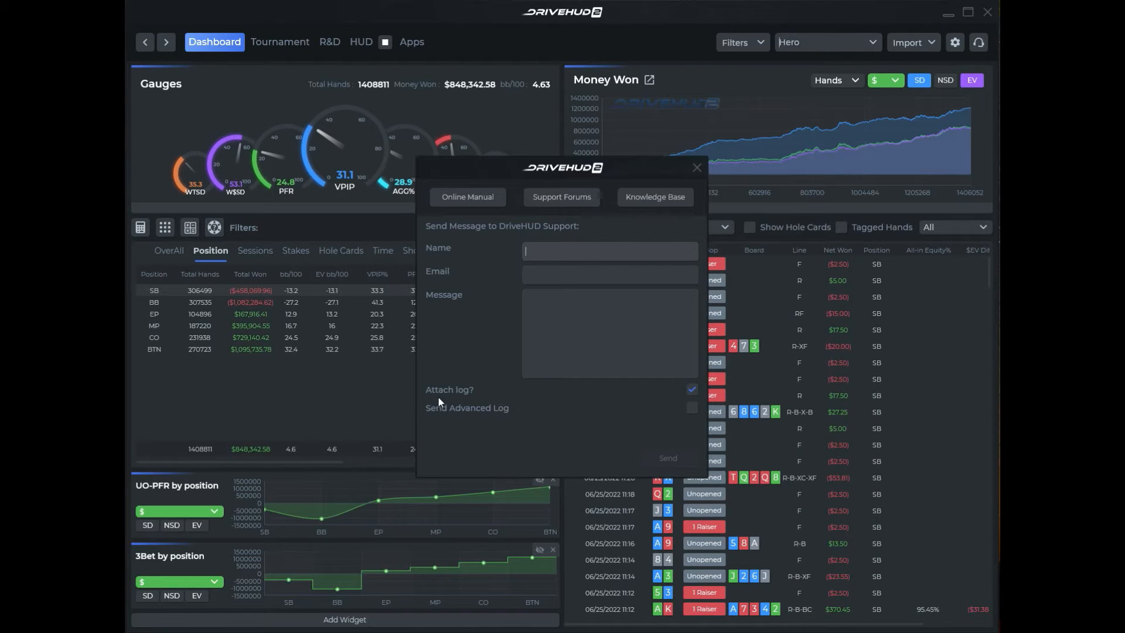
pyautogui.click(585, 327)
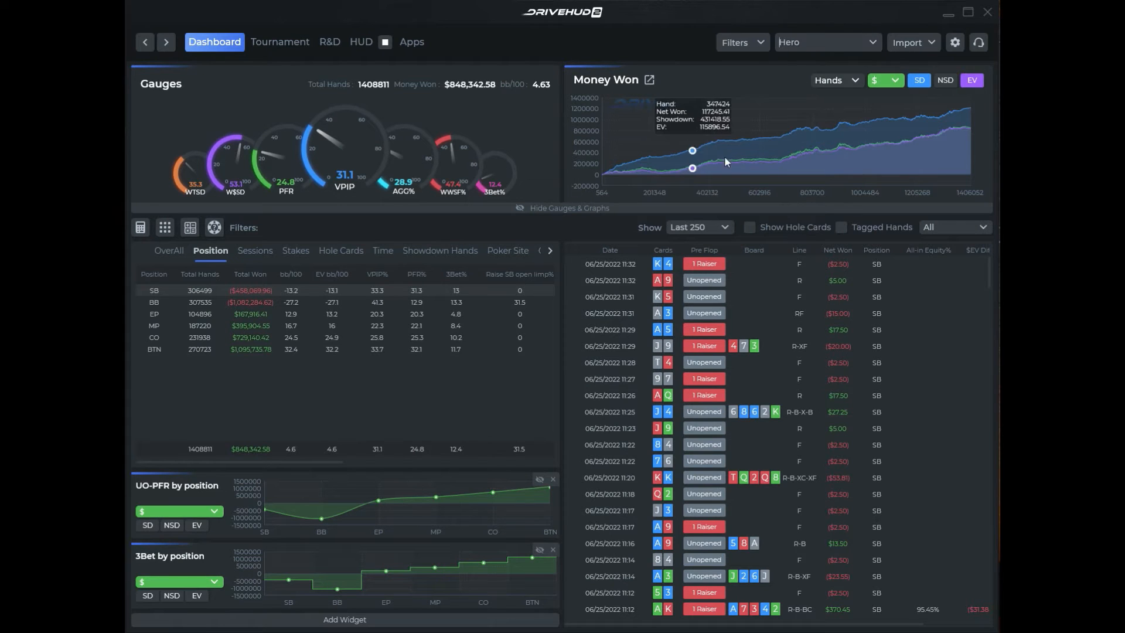
# - Examine the Money Won graph's grouping choices, such as Year, Month and Week, and its unit and SD line options
pyautogui.click(858, 82)
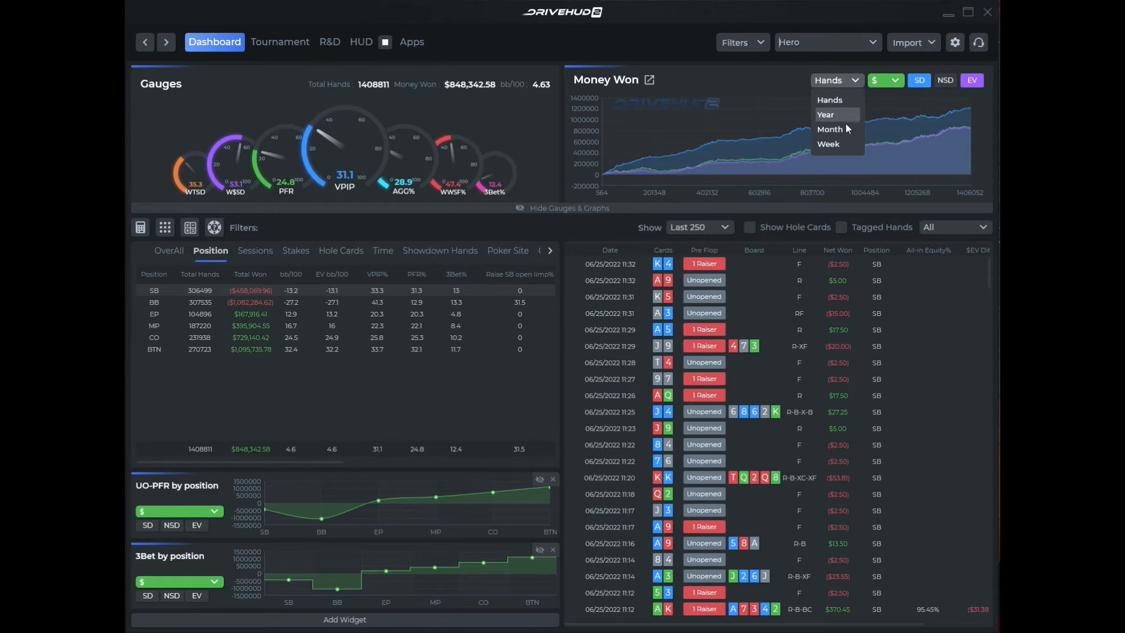
pyautogui.click(779, 85)
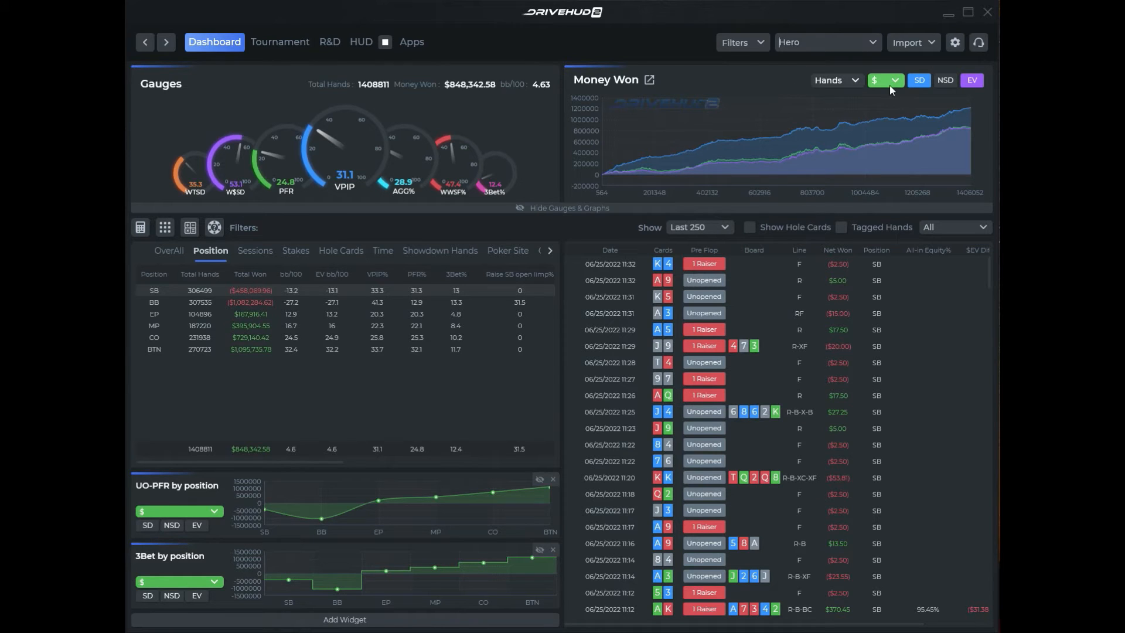
pyautogui.click(890, 84)
pyautogui.click(802, 78)
pyautogui.click(918, 85)
# - Change the Money Won graph's chart type to Spline and finally to Point
pyautogui.moveTo(730, 124)
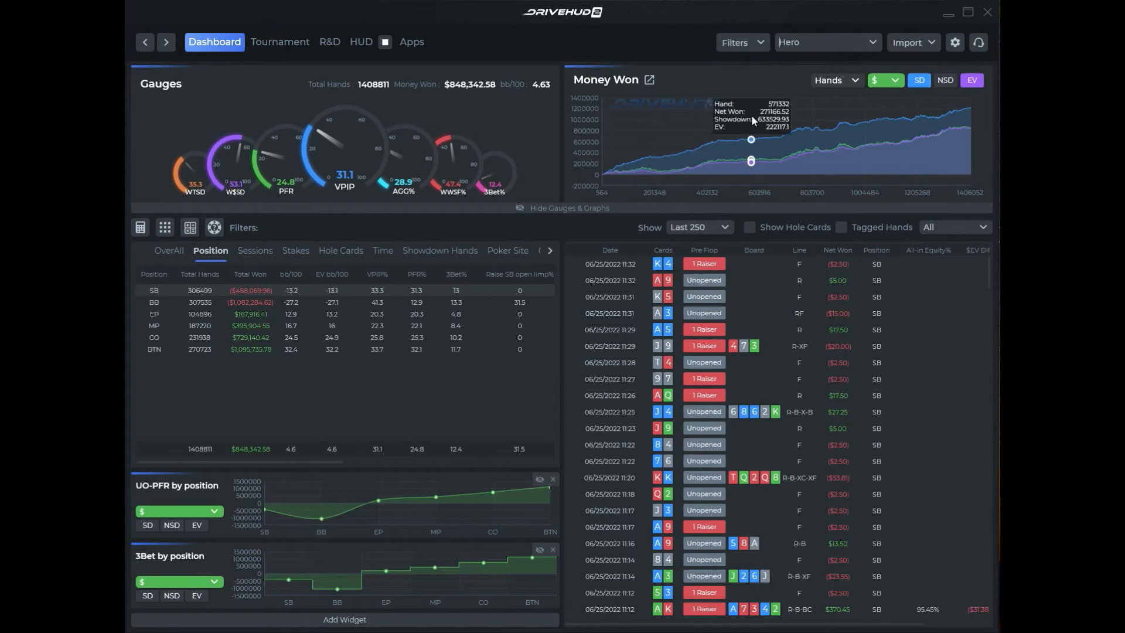
pyautogui.rightClick(752, 116)
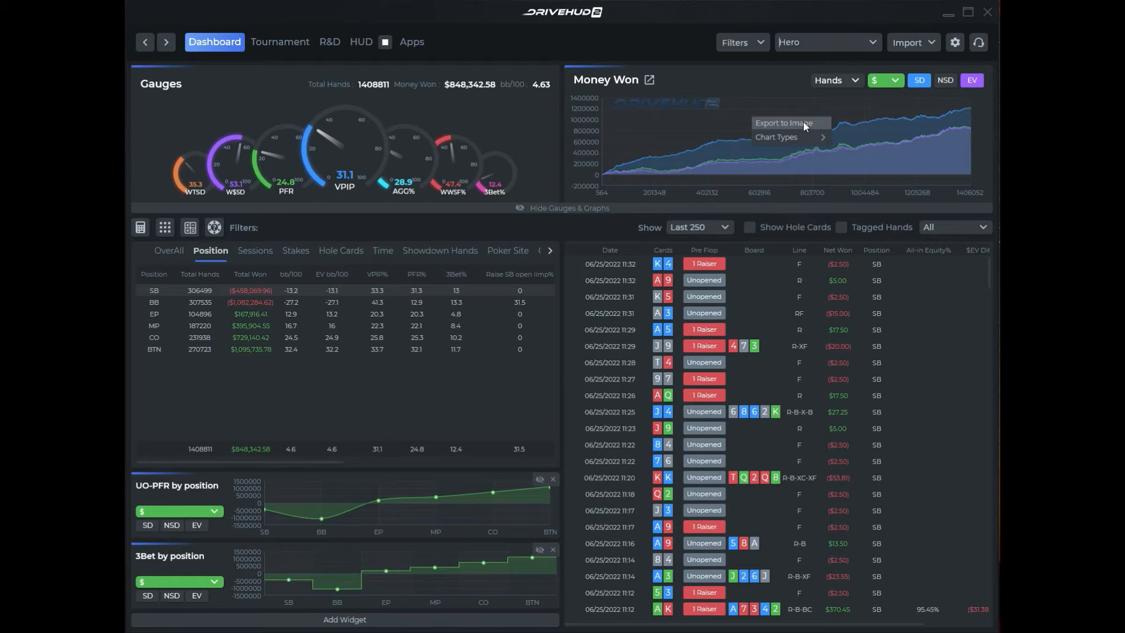
pyautogui.moveTo(803, 136)
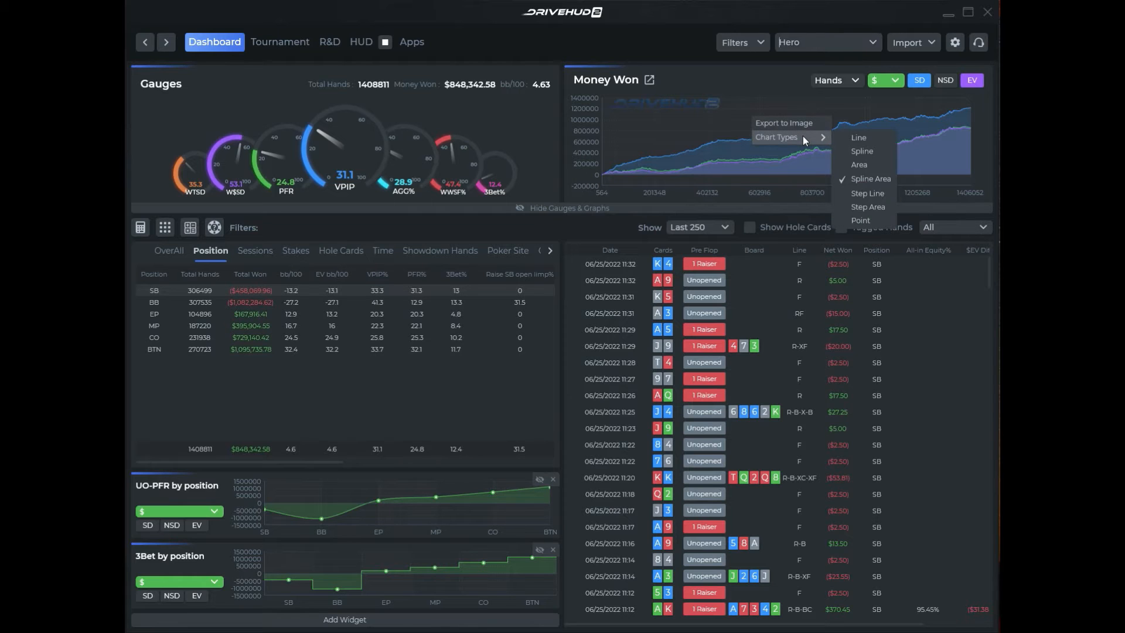
pyautogui.click(870, 154)
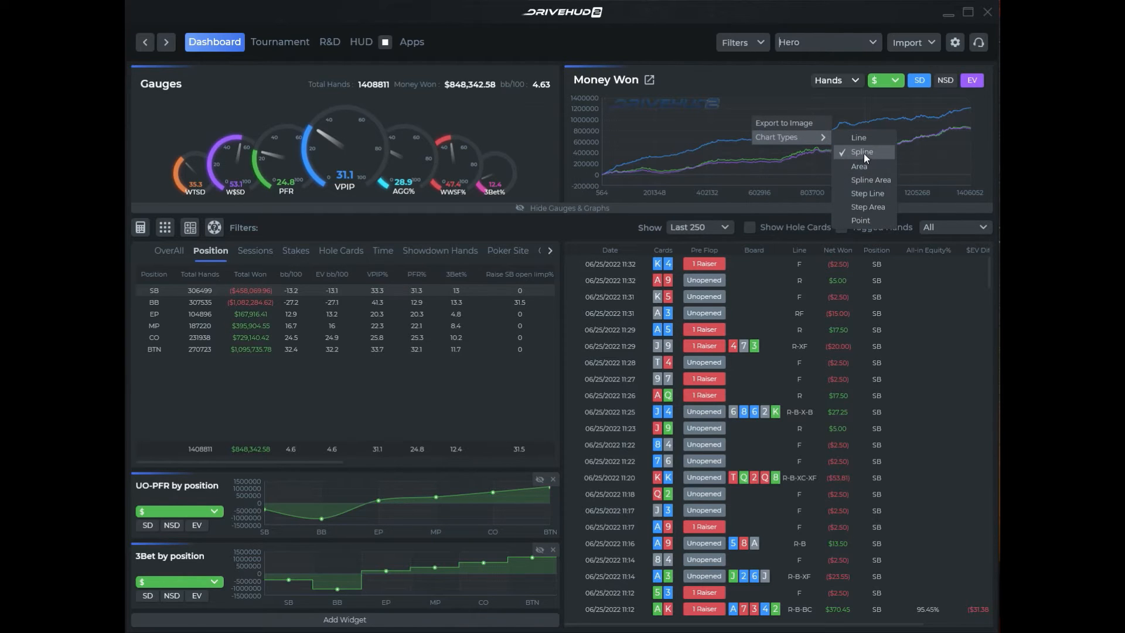
pyautogui.click(858, 222)
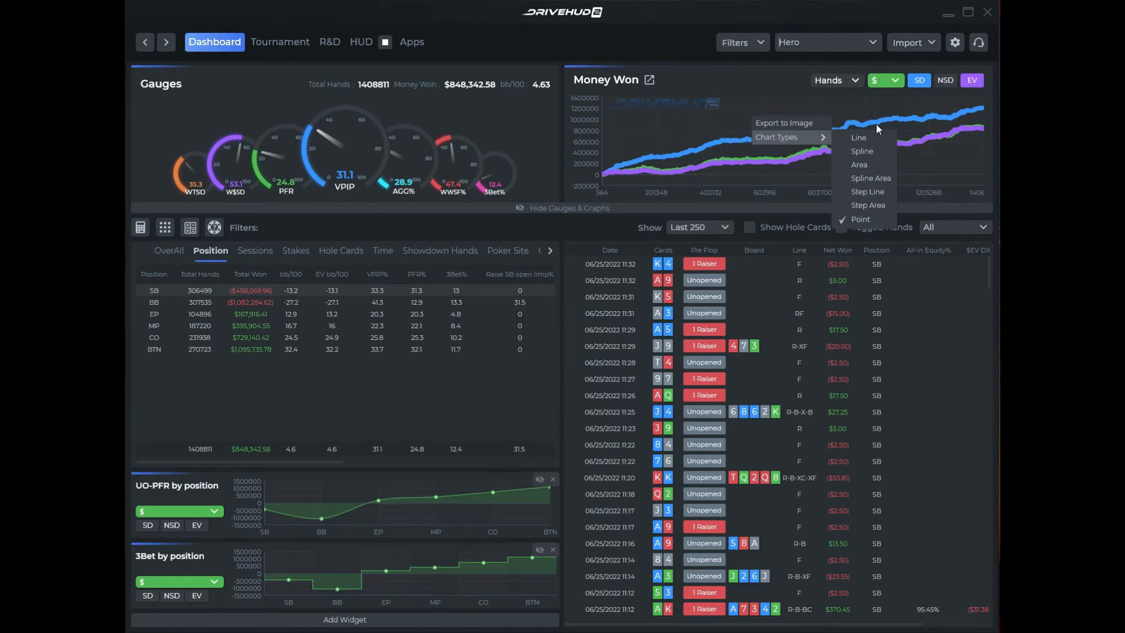
pyautogui.click(783, 85)
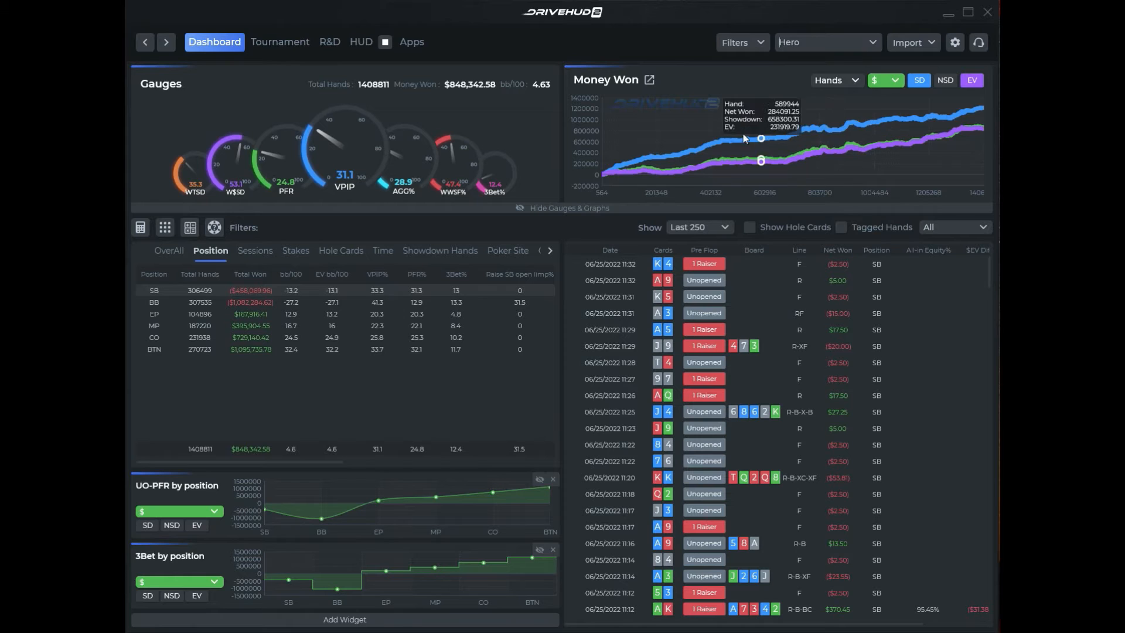
# - Pop the Money Won graph out into its own window, reposition it and enlarge it
pyautogui.click(648, 82)
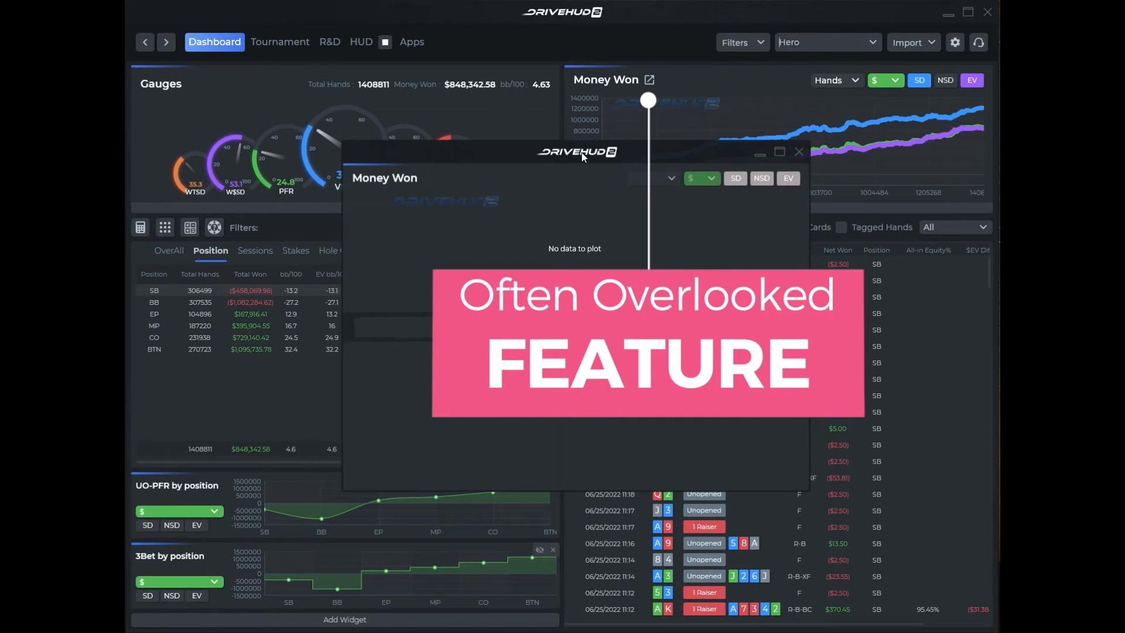
pyautogui.moveTo(583, 157); pyautogui.dragTo(548, 131)
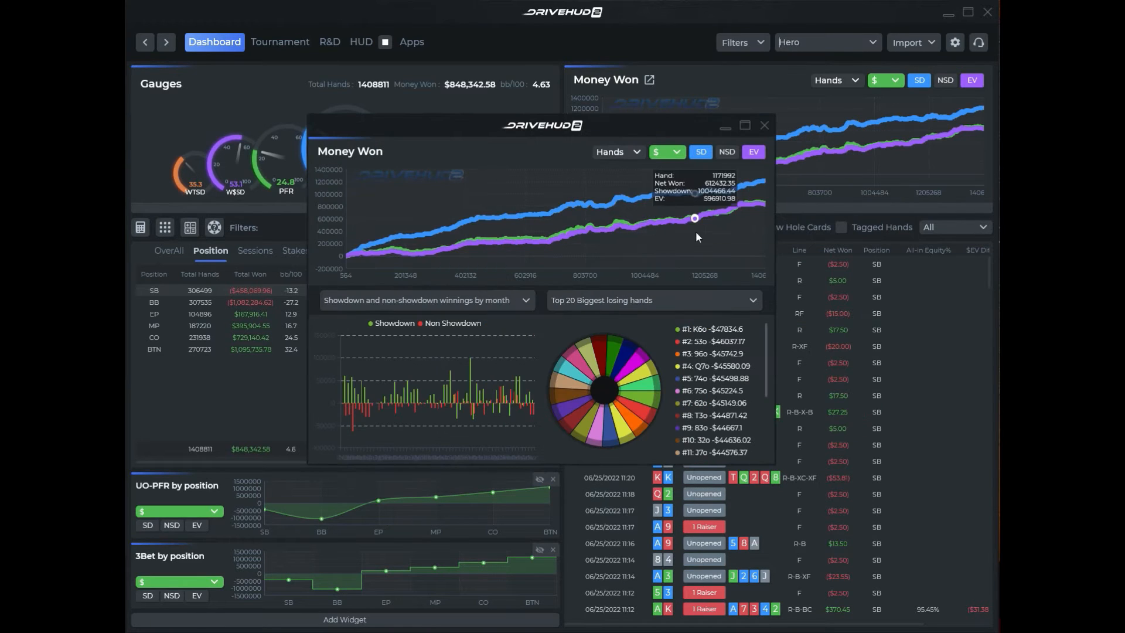
pyautogui.moveTo(775, 464); pyautogui.dragTo(891, 531)
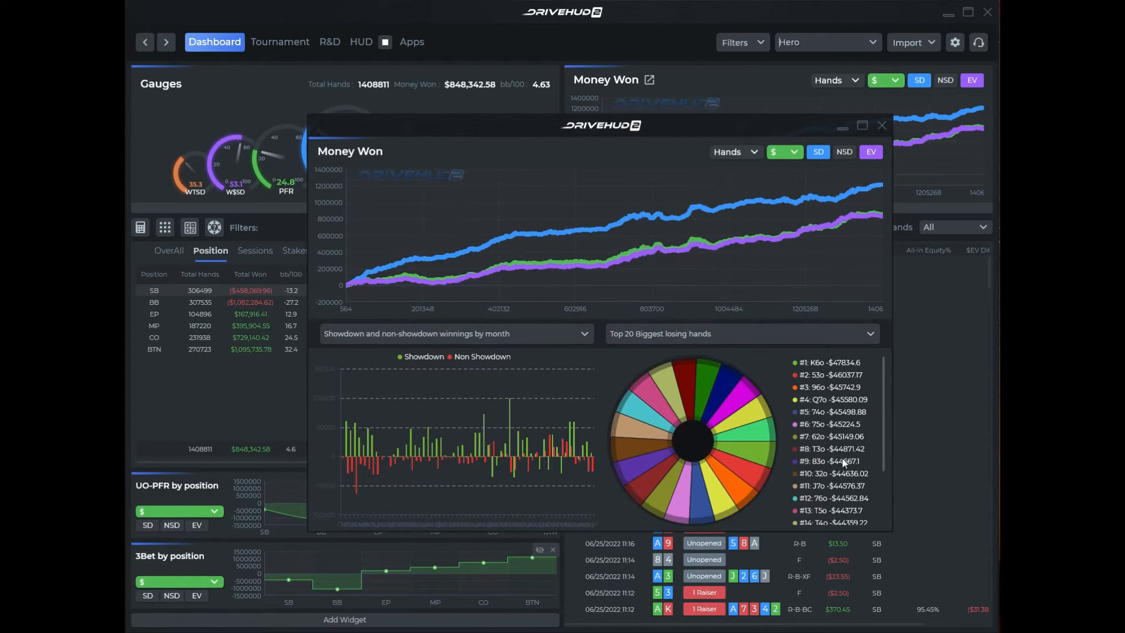
# - Change the popped-out Money Won graph's chart type to Spline Area
pyautogui.rightClick(558, 208)
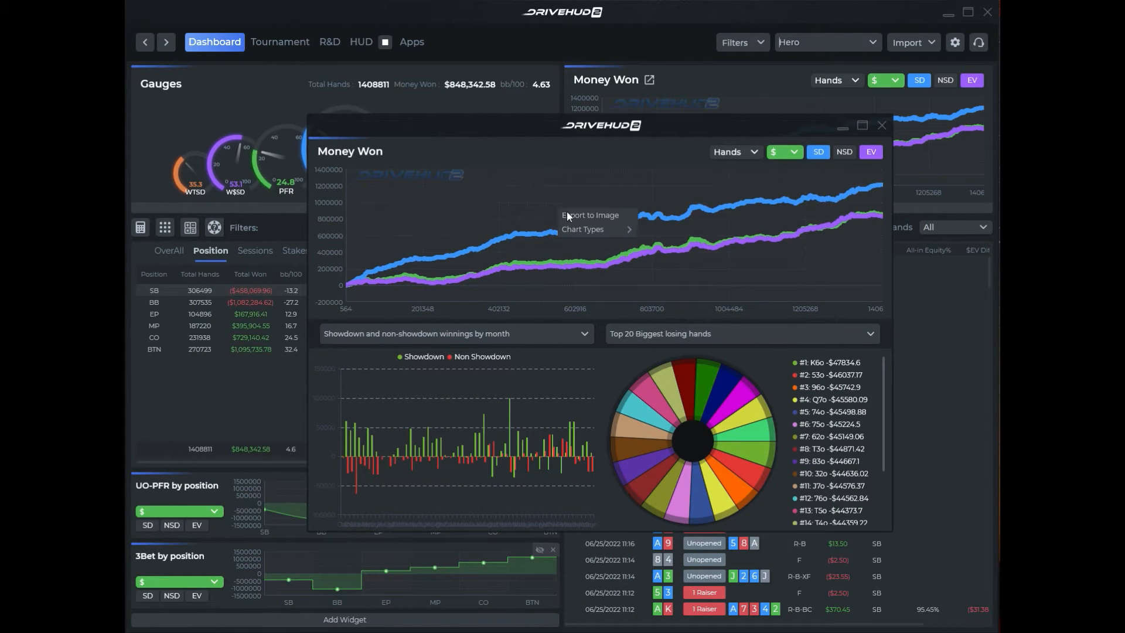
pyautogui.moveTo(582, 227)
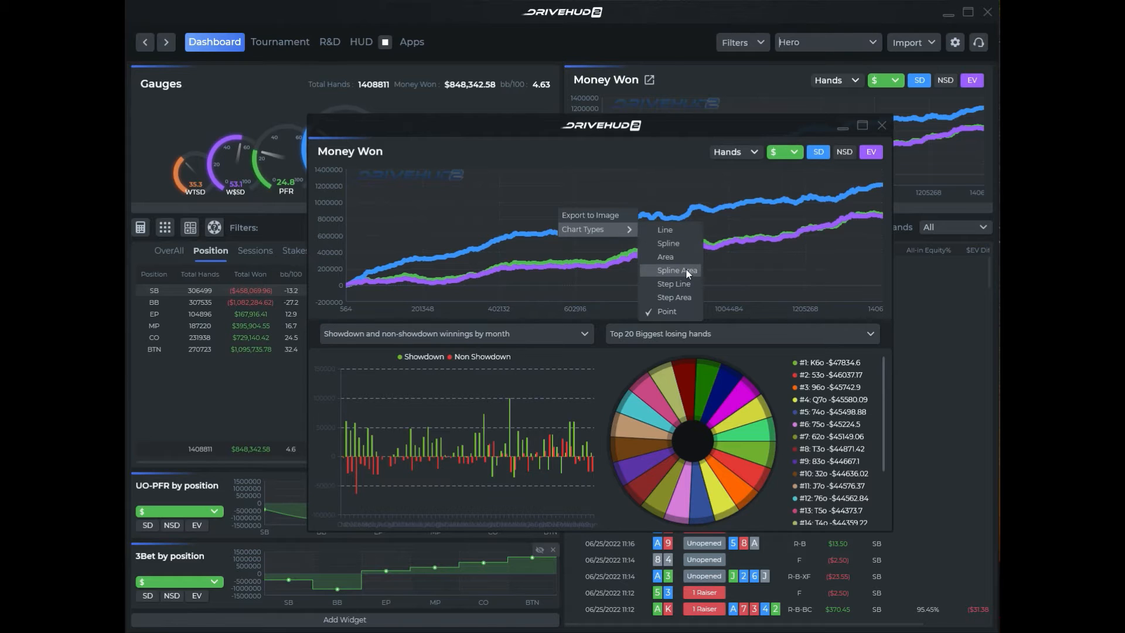
pyautogui.click(677, 270)
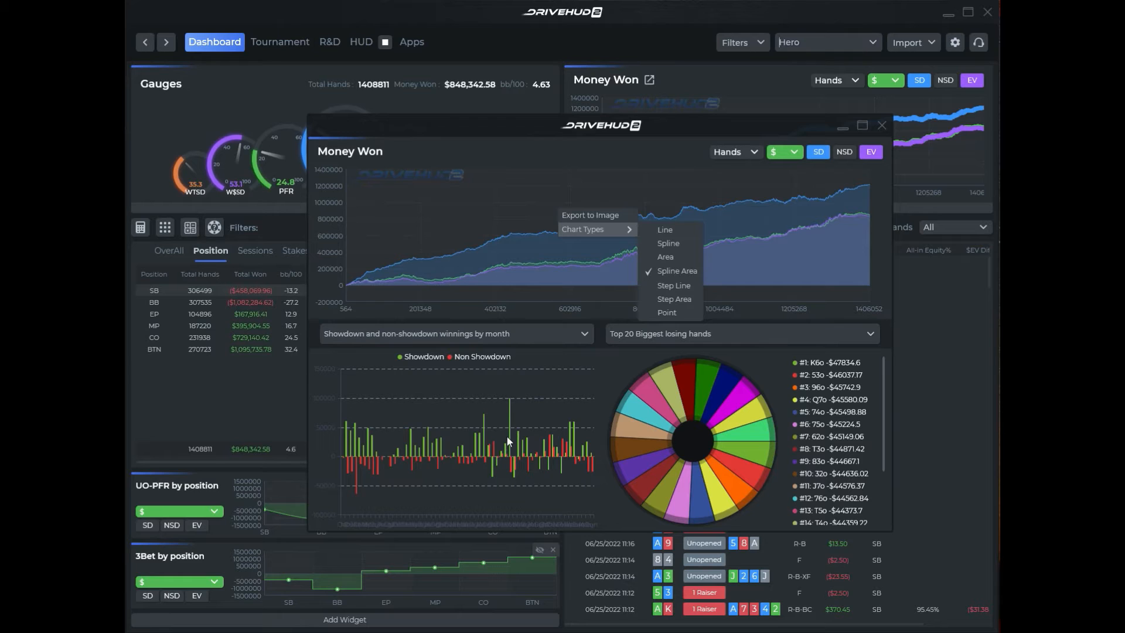
# - Examine the report choices for the winnings bar chart and for the Top 20 Biggest losing hands chart
pyautogui.click(506, 337)
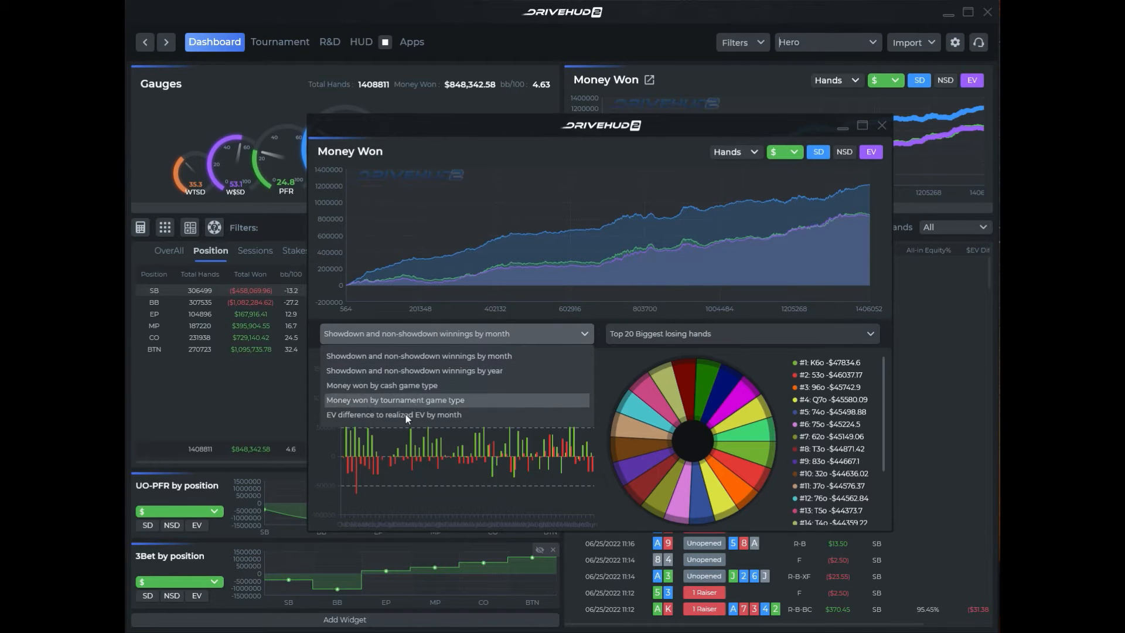
pyautogui.click(603, 367)
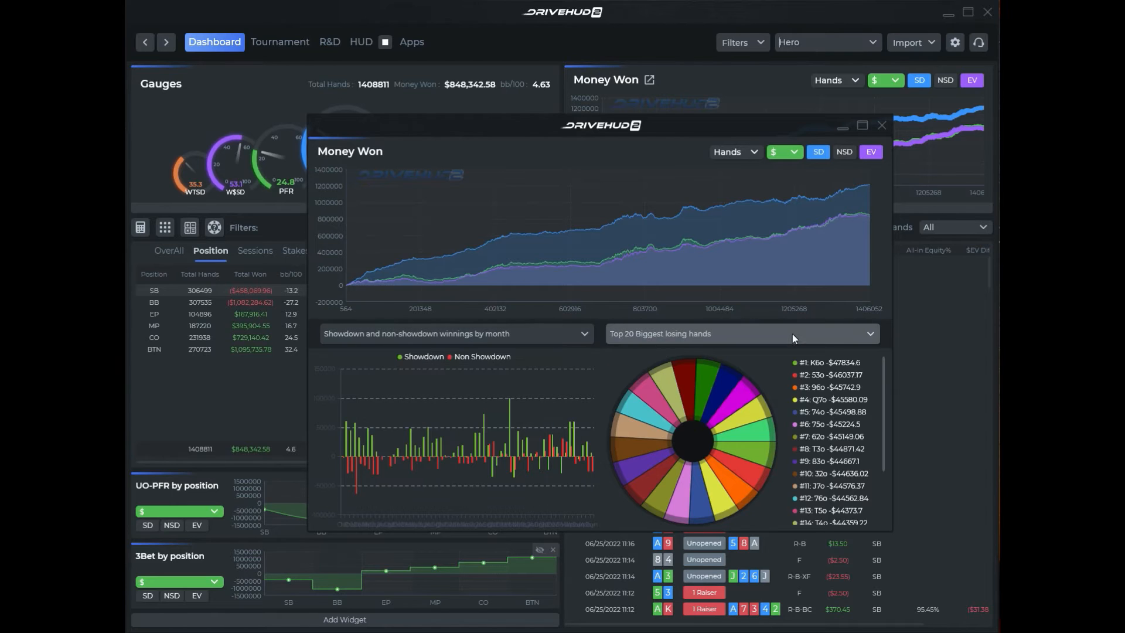
pyautogui.click(845, 337)
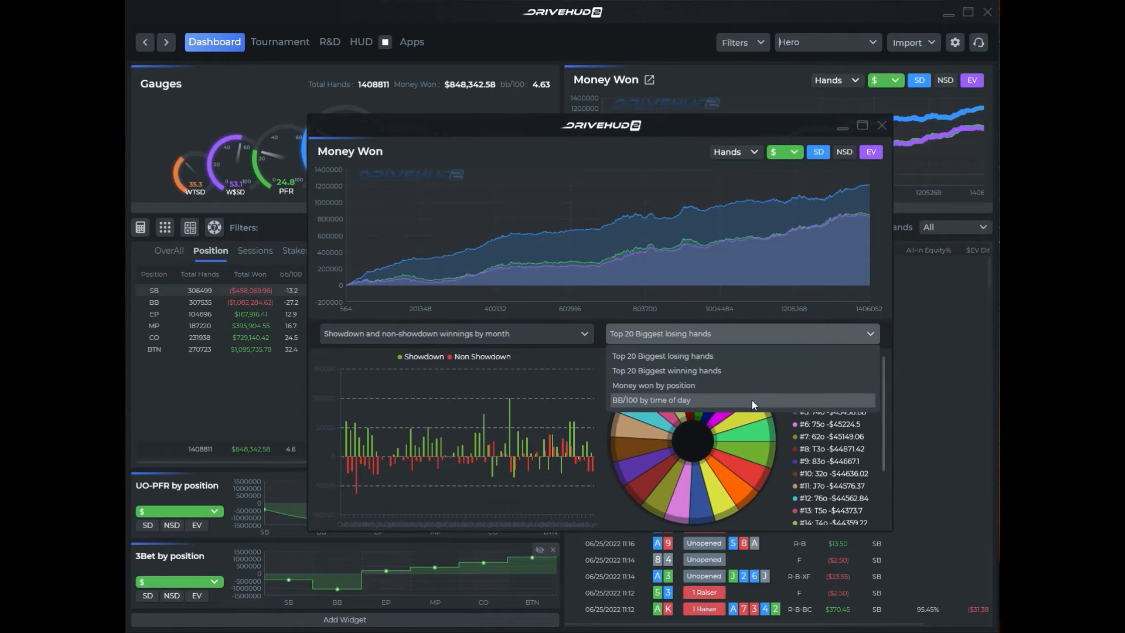
pyautogui.click(590, 371)
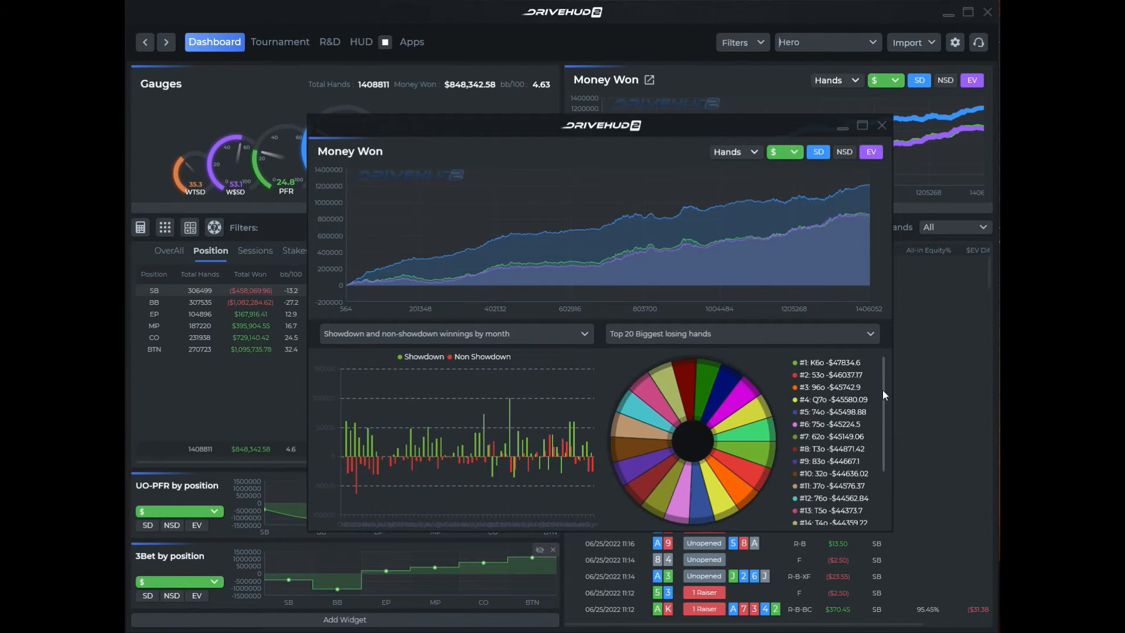
# - Close the popped-out graph window and set the dashboard's Money Won graph to the Spline Area chart type
pyautogui.click(880, 126)
pyautogui.rightClick(661, 131)
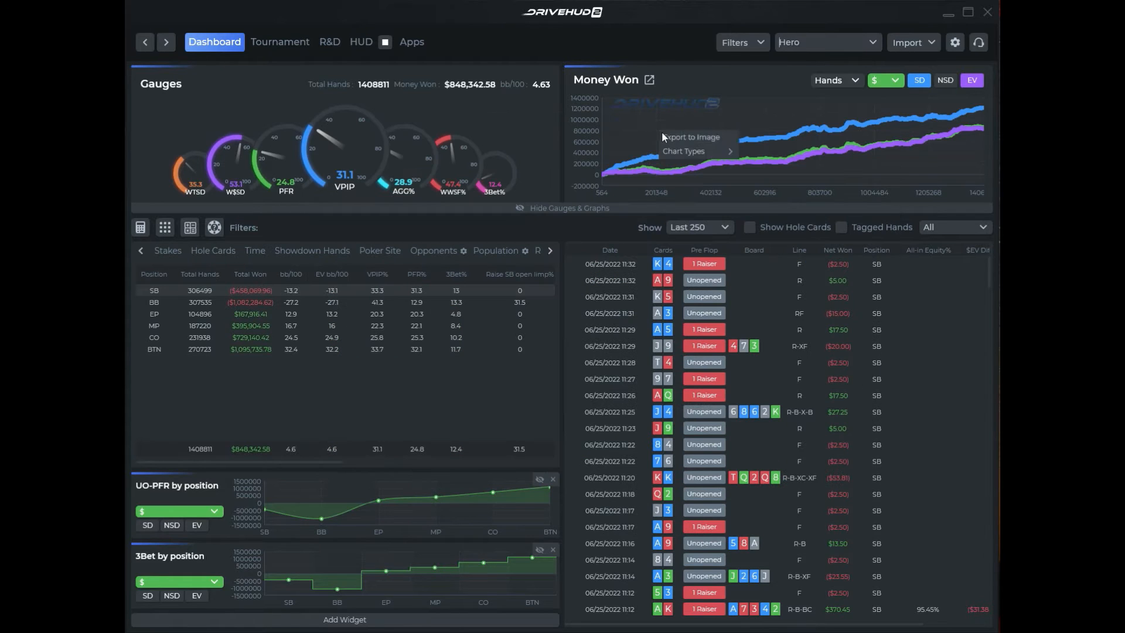
pyautogui.moveTo(697, 152)
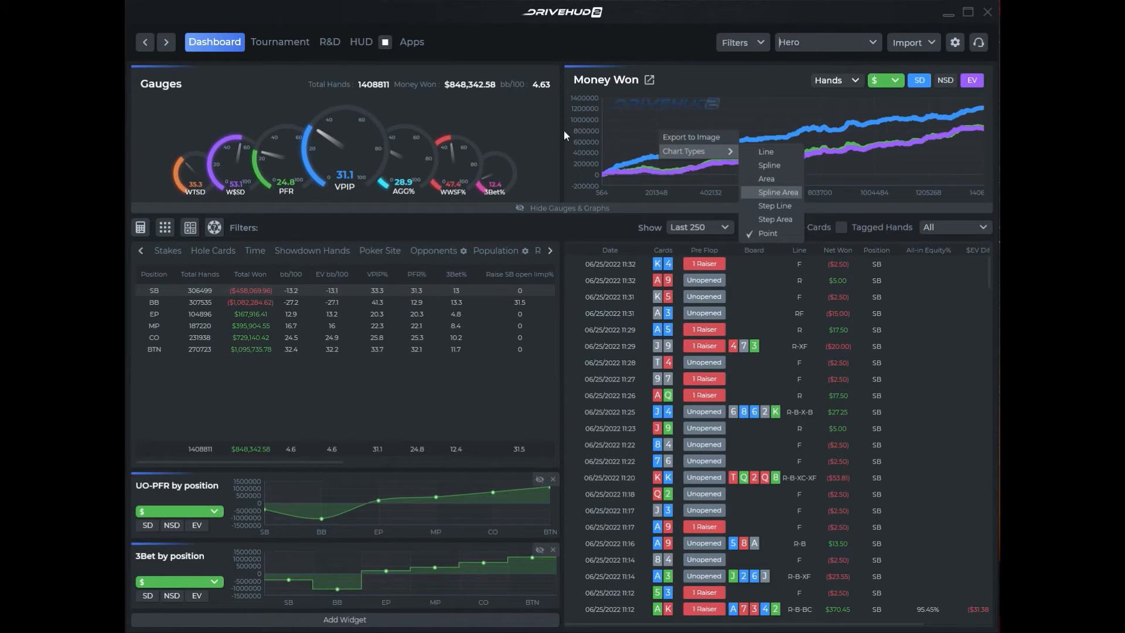
# - Widen the position stats pane relative to the hand list while the gauges and graphs are temporarily hidden
pyautogui.click(526, 211)
pyautogui.click(526, 211)
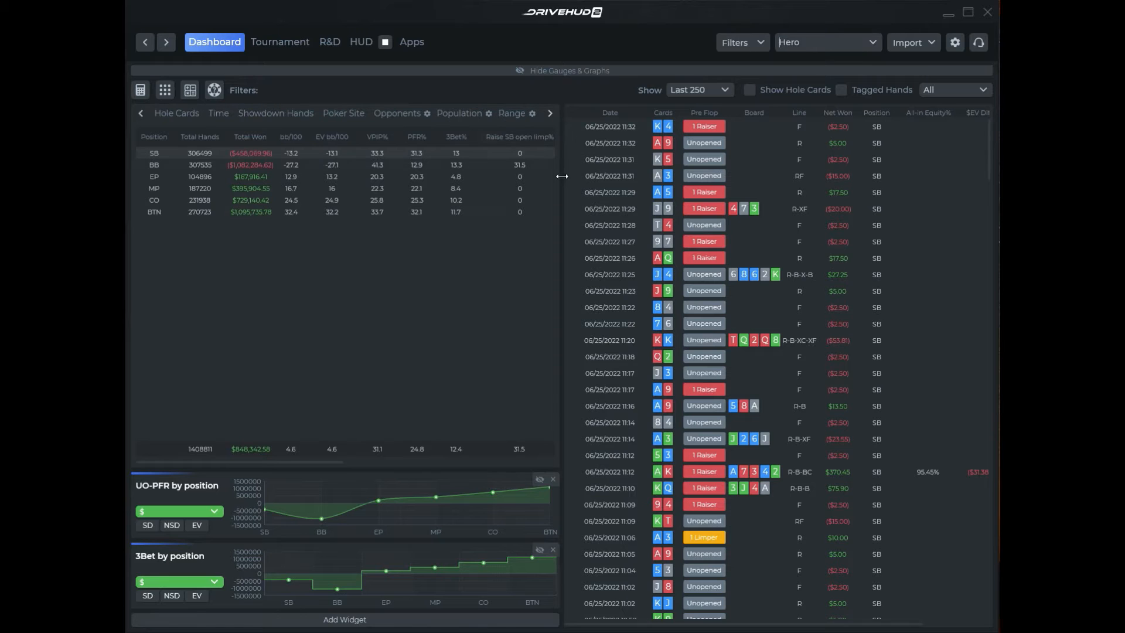
pyautogui.moveTo(561, 176); pyautogui.dragTo(598, 245)
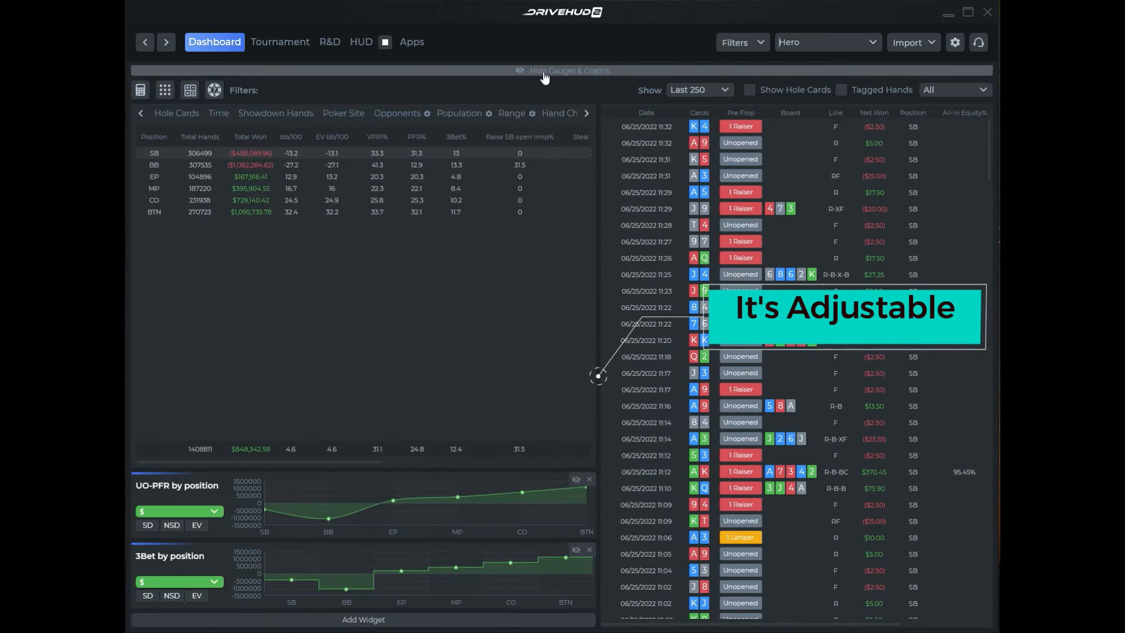
pyautogui.click(505, 70)
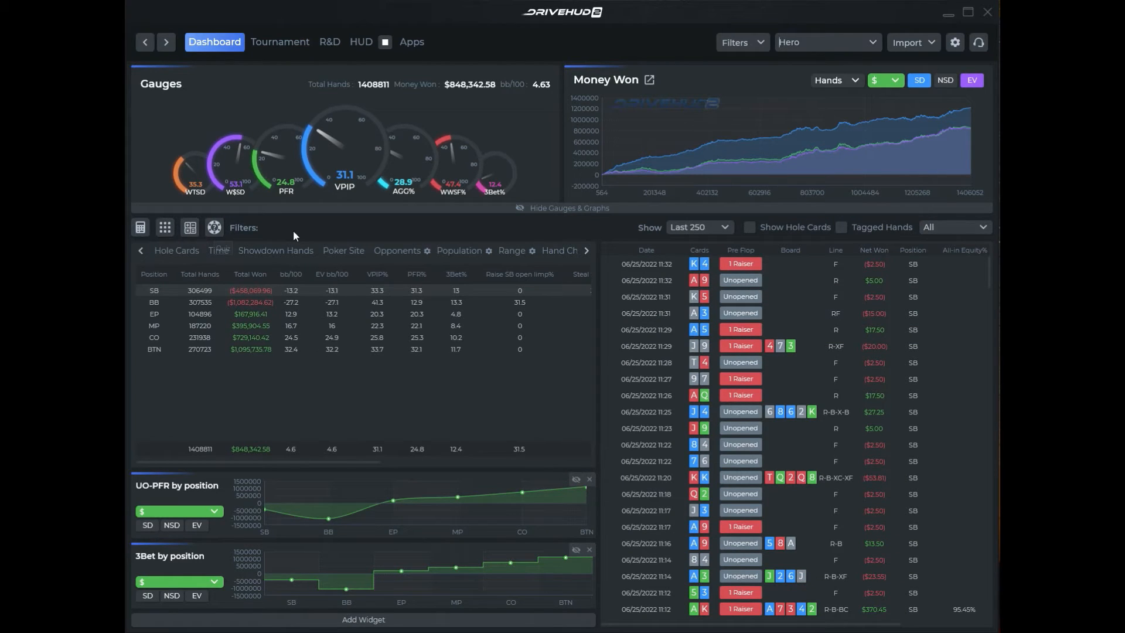
# - Open the Equity Calculator, look over its game type choices such as Omaha and Holdem 6+, and close it
pyautogui.click(140, 250)
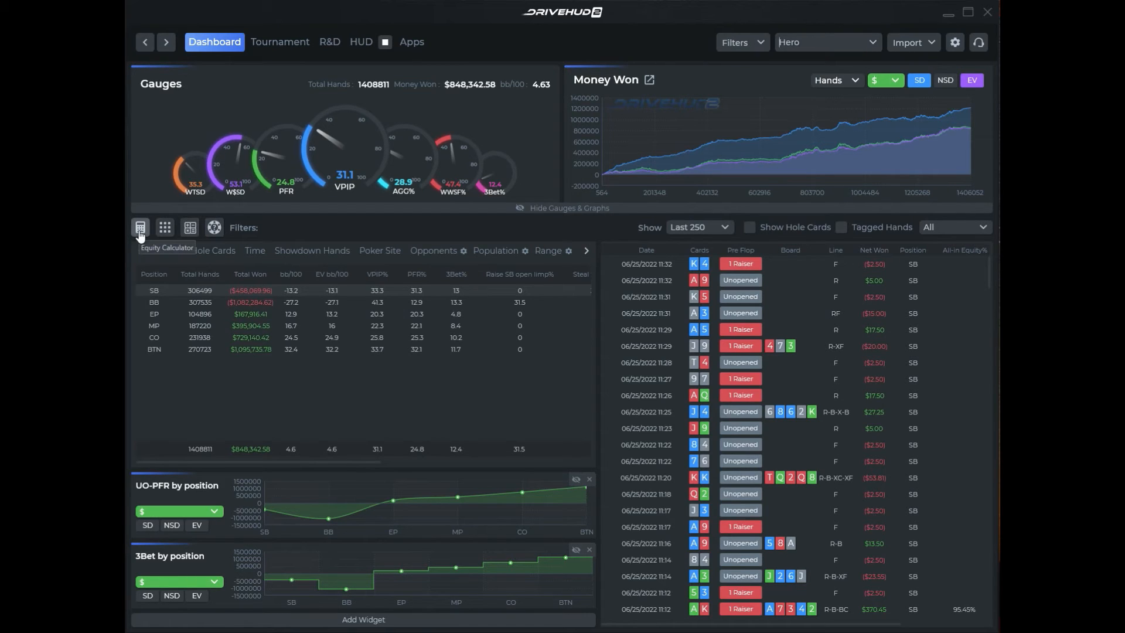
pyautogui.click(140, 232)
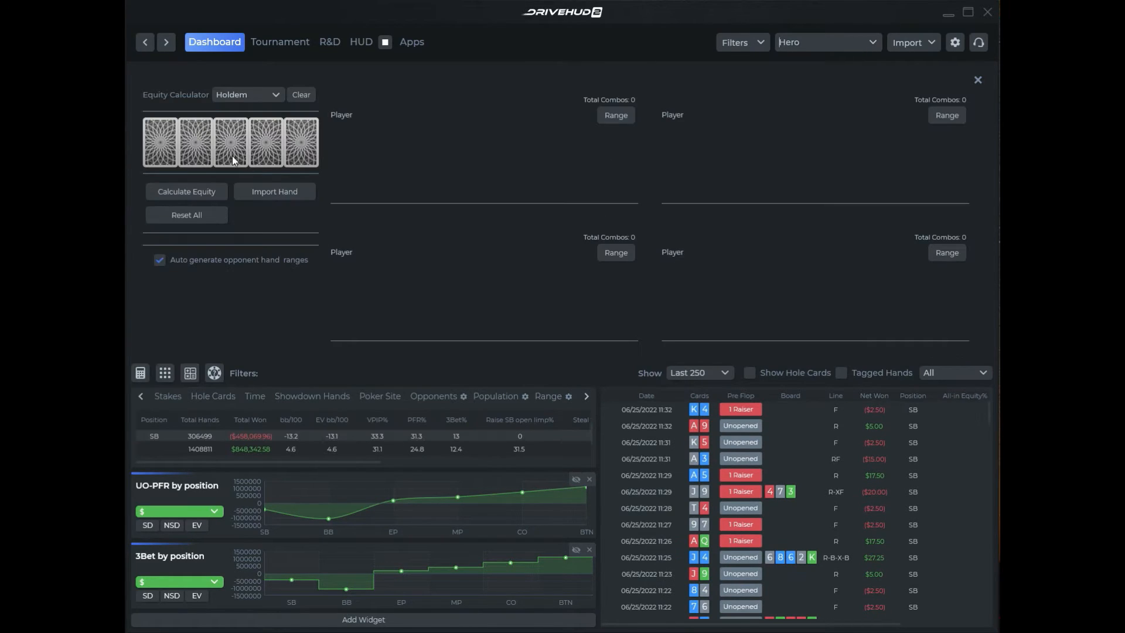
pyautogui.click(268, 94)
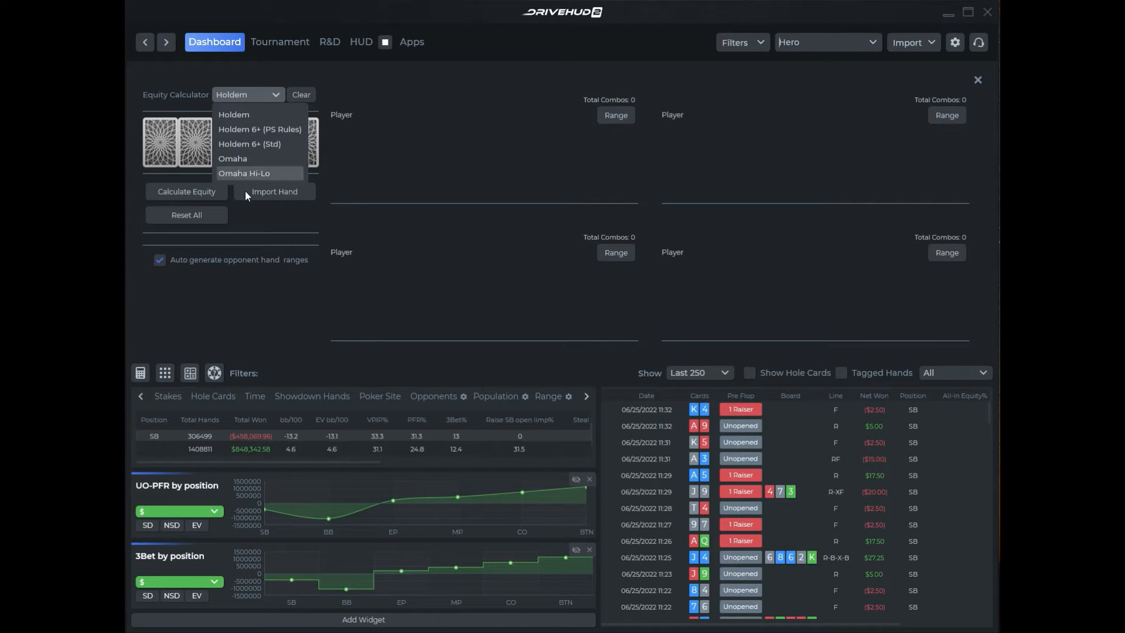
pyautogui.click(408, 168)
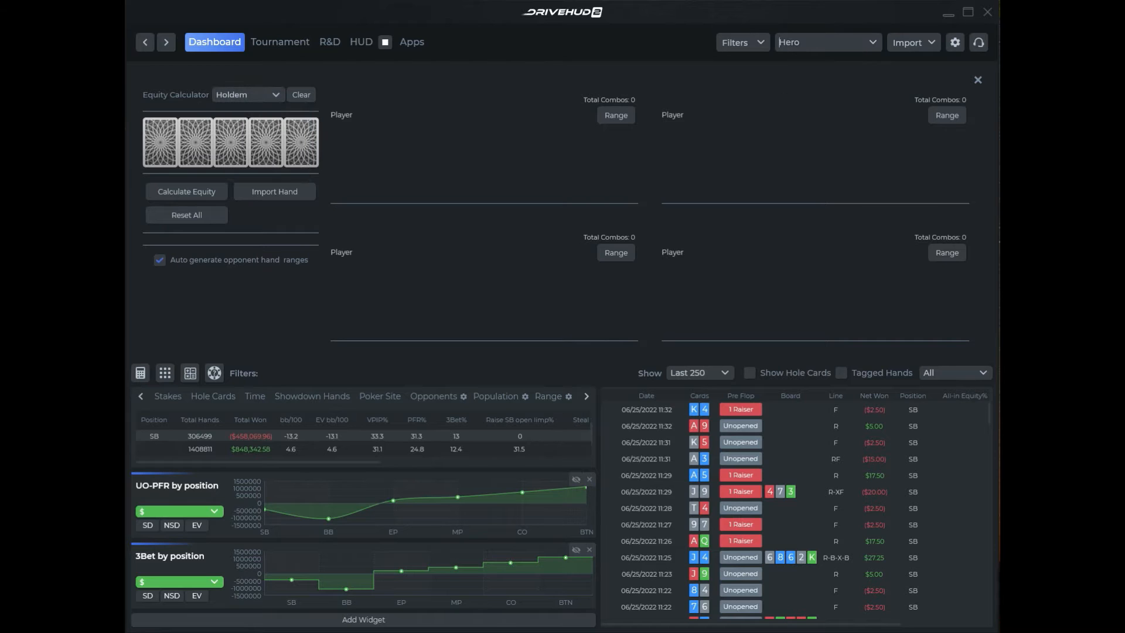
pyautogui.click(977, 81)
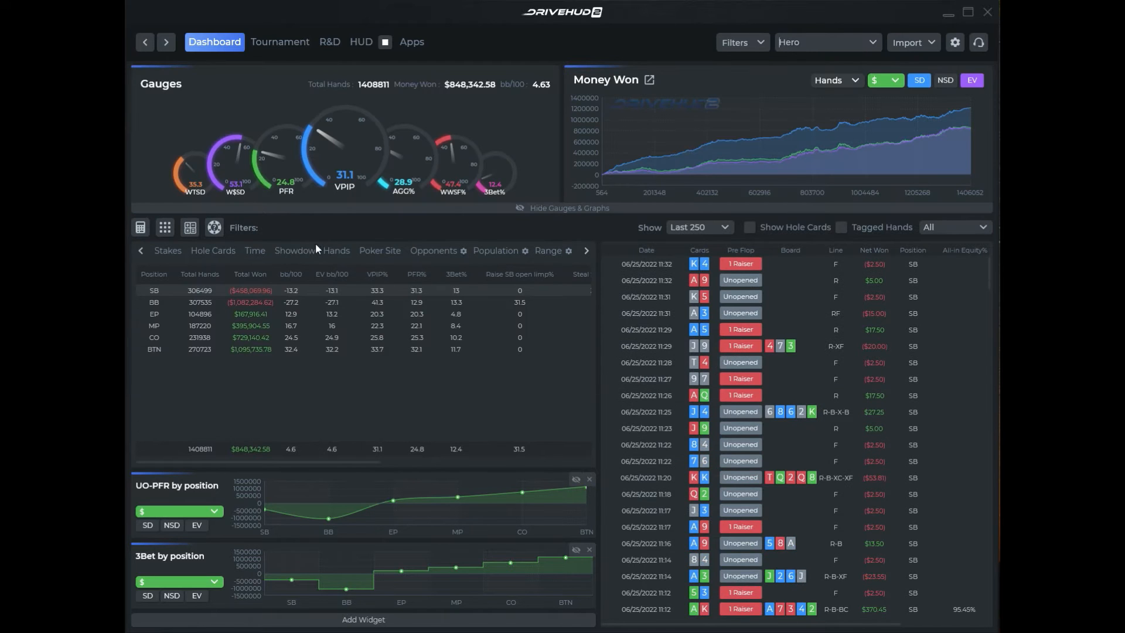
# - View the hand chart grid window and the ICM Calculator one after the other, closing each of them
pyautogui.click(164, 229)
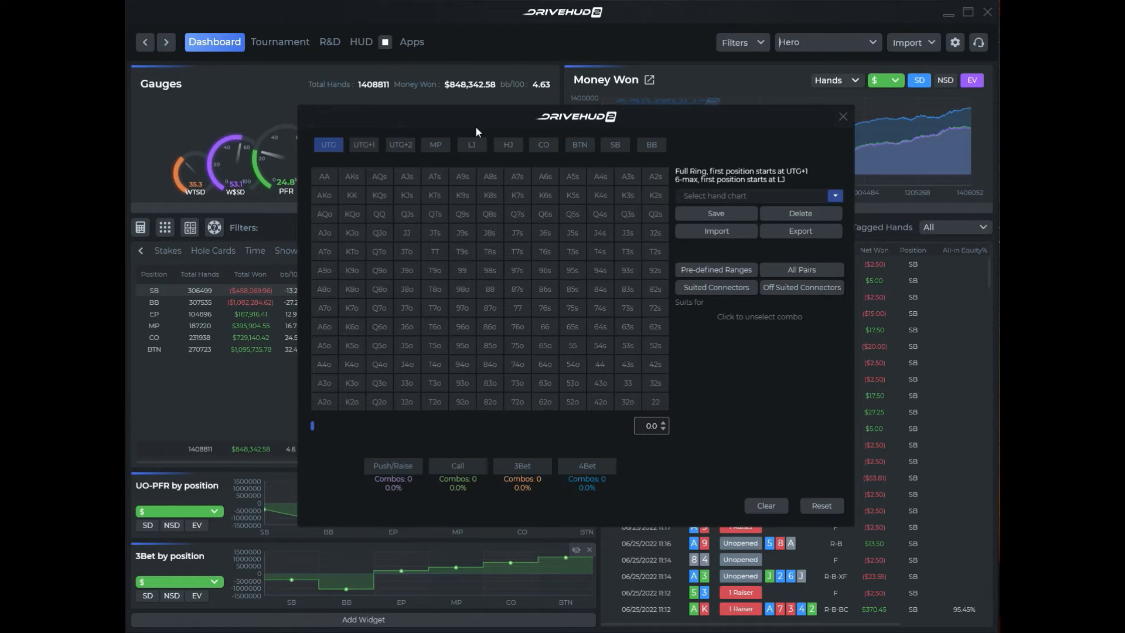
pyautogui.click(842, 116)
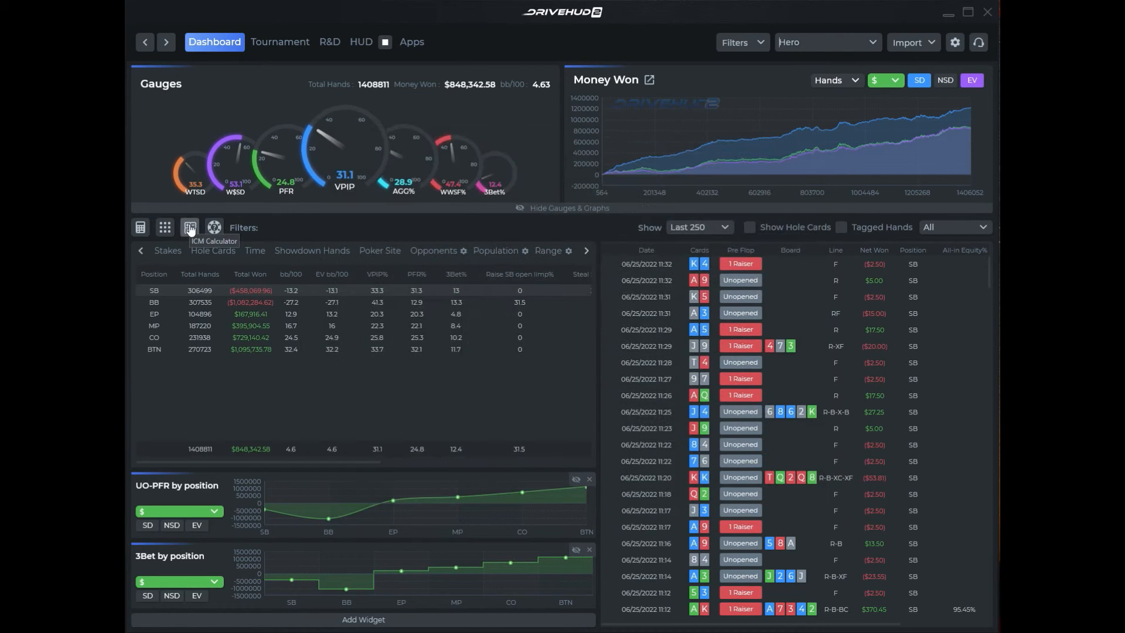
pyautogui.click(190, 229)
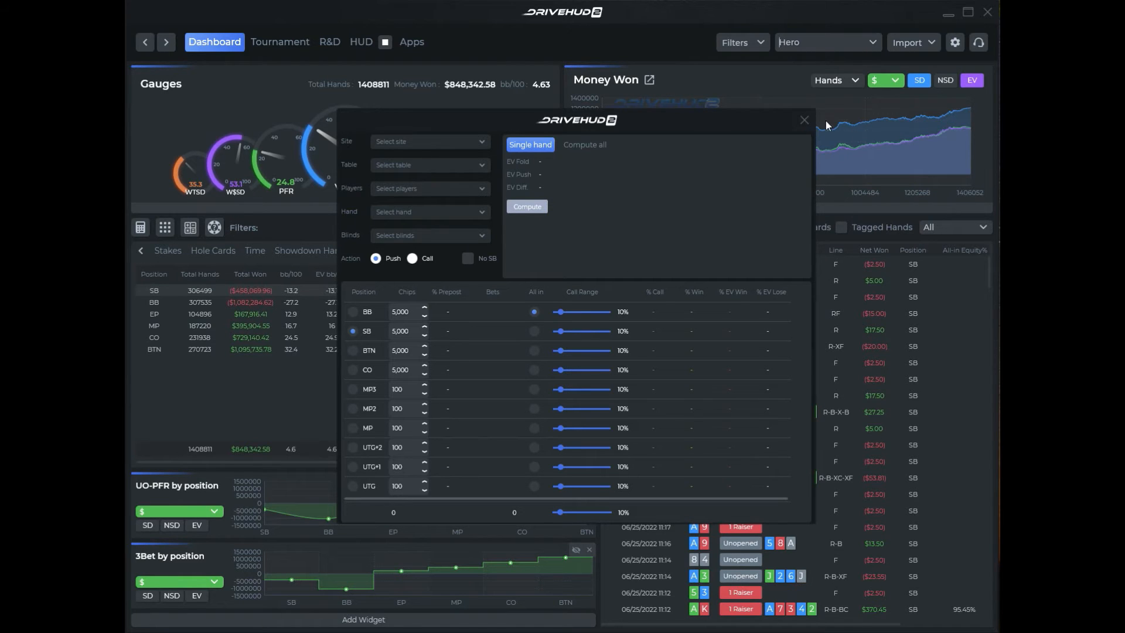
pyautogui.click(804, 121)
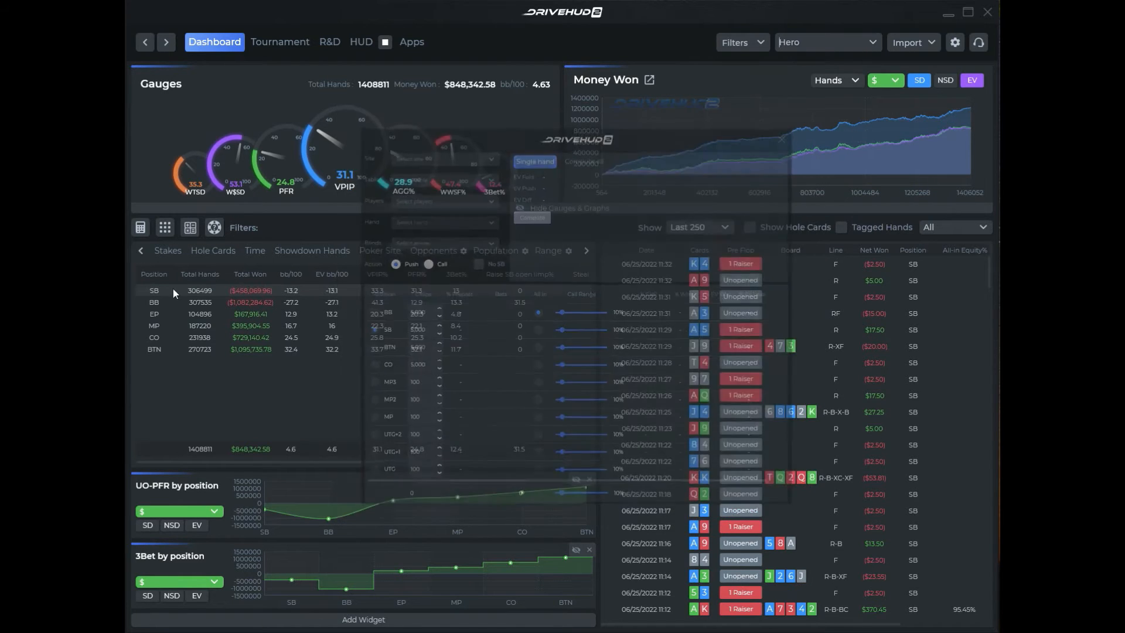
# - Open the poker quiz window, reposition it, review its available hand charts and close it
pyautogui.click(215, 228)
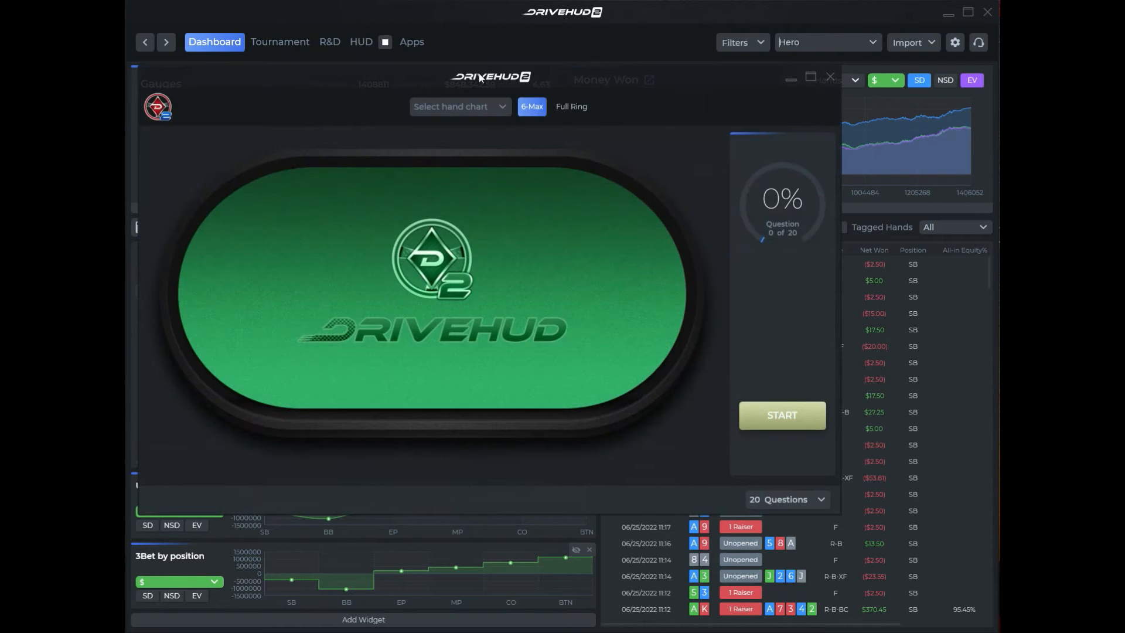
pyautogui.moveTo(480, 78); pyautogui.dragTo(555, 68)
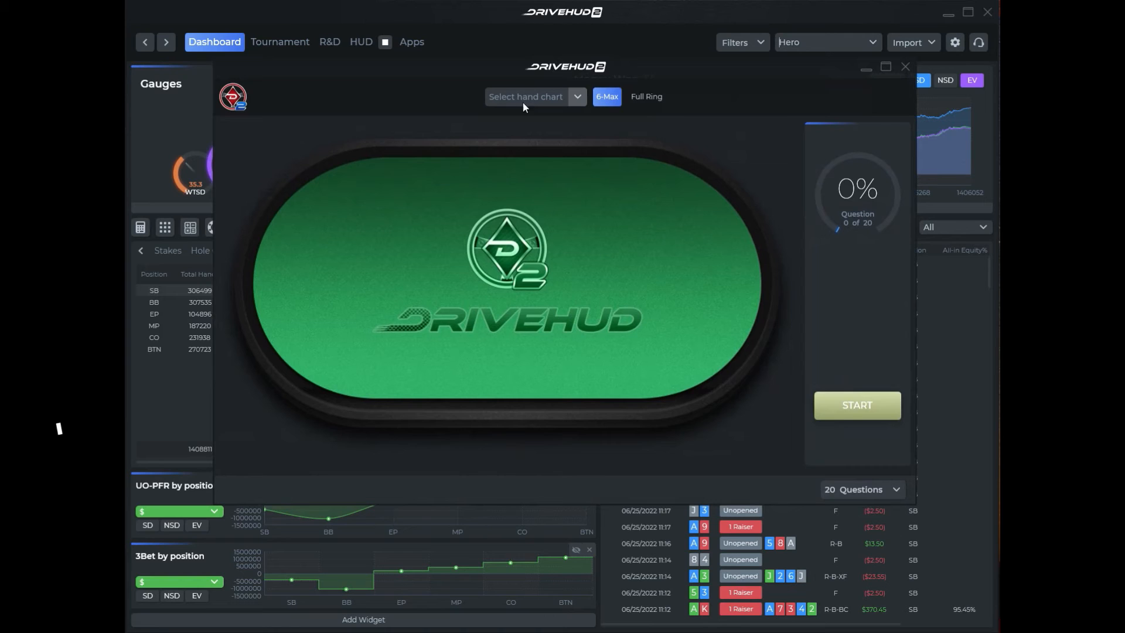
pyautogui.click(557, 97)
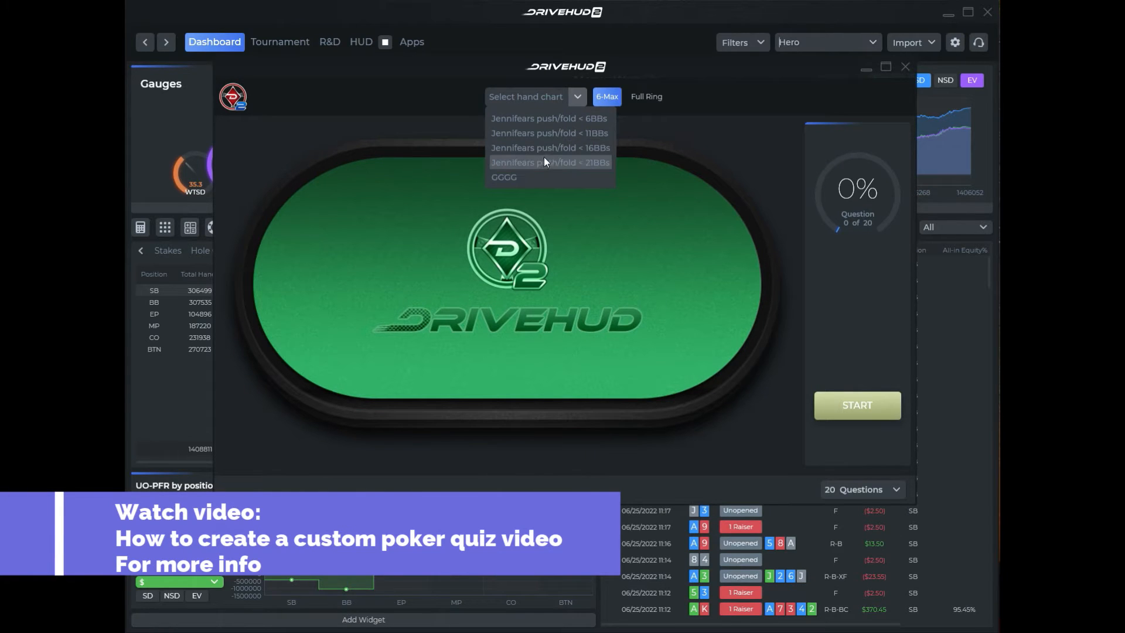
pyautogui.click(696, 93)
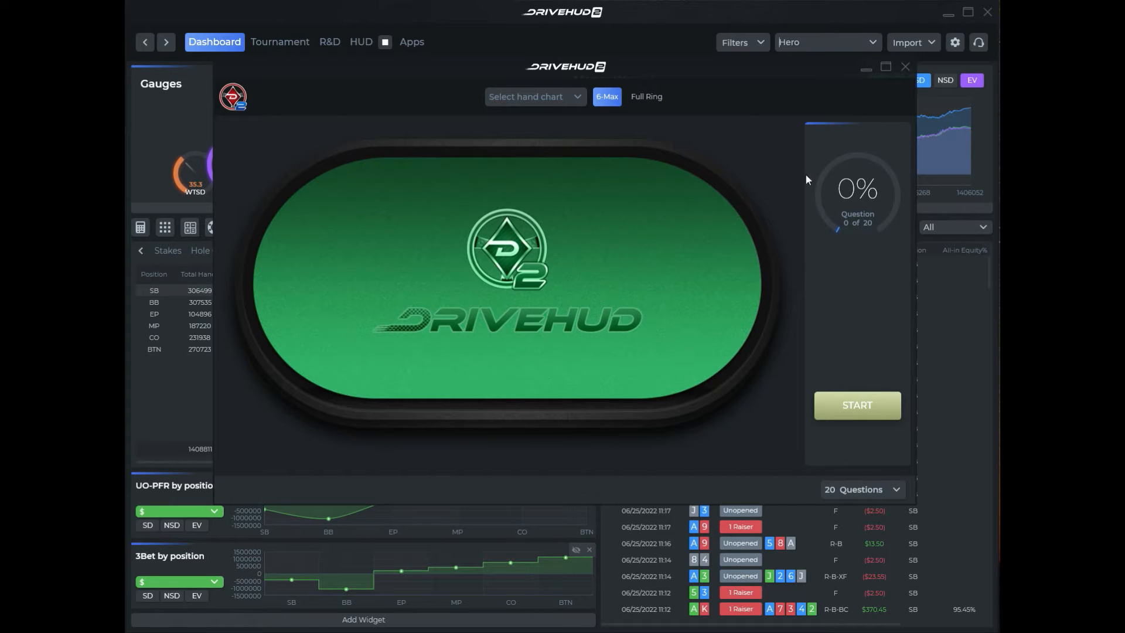
pyautogui.click(904, 68)
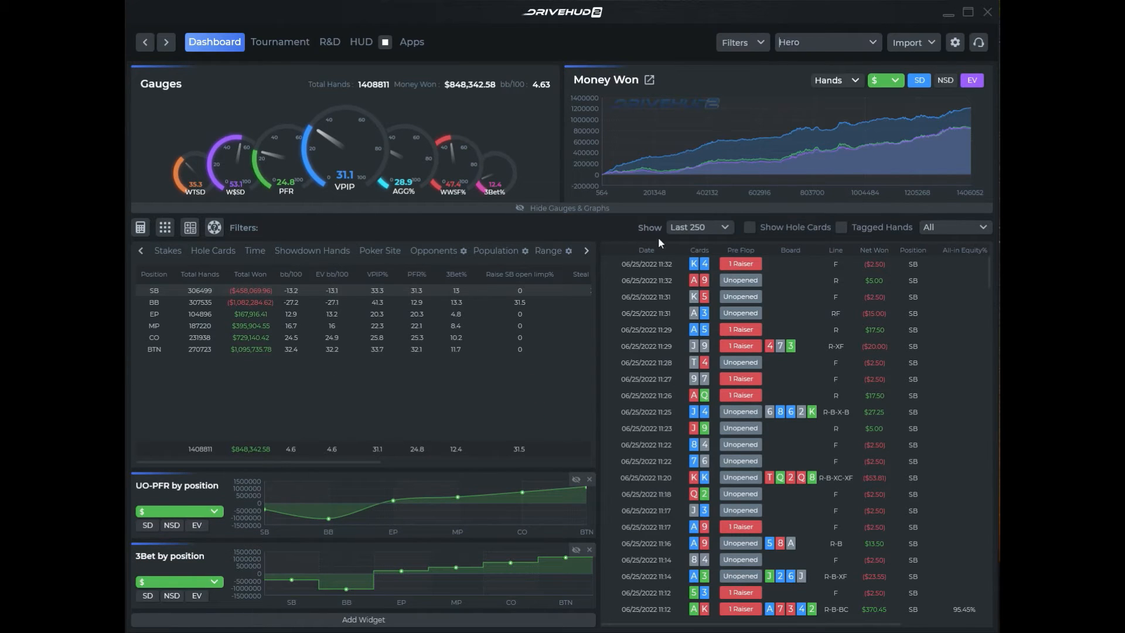
# - Examine the hand list's Show count choices and the Tag Hand options available for a single hand
pyautogui.click(711, 226)
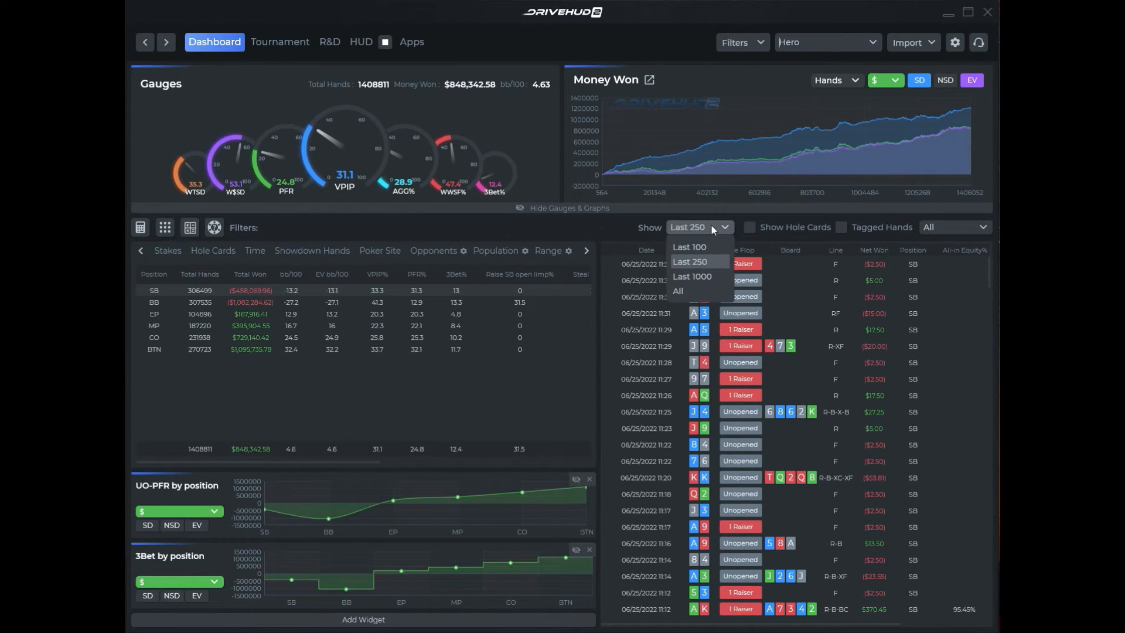
pyautogui.click(623, 226)
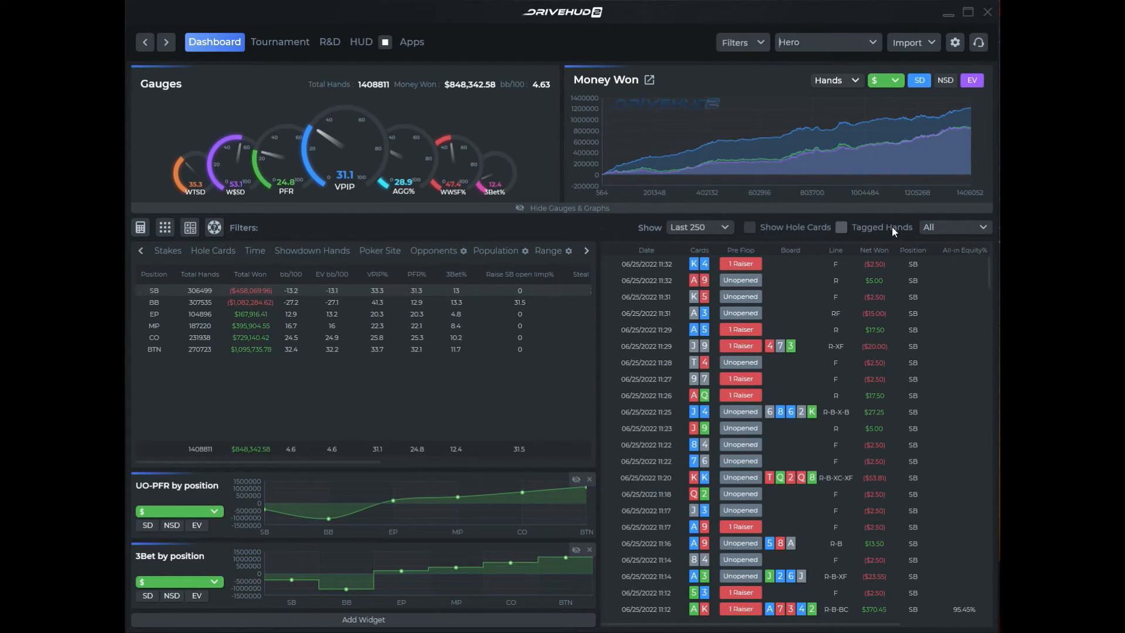
pyautogui.rightClick(637, 283)
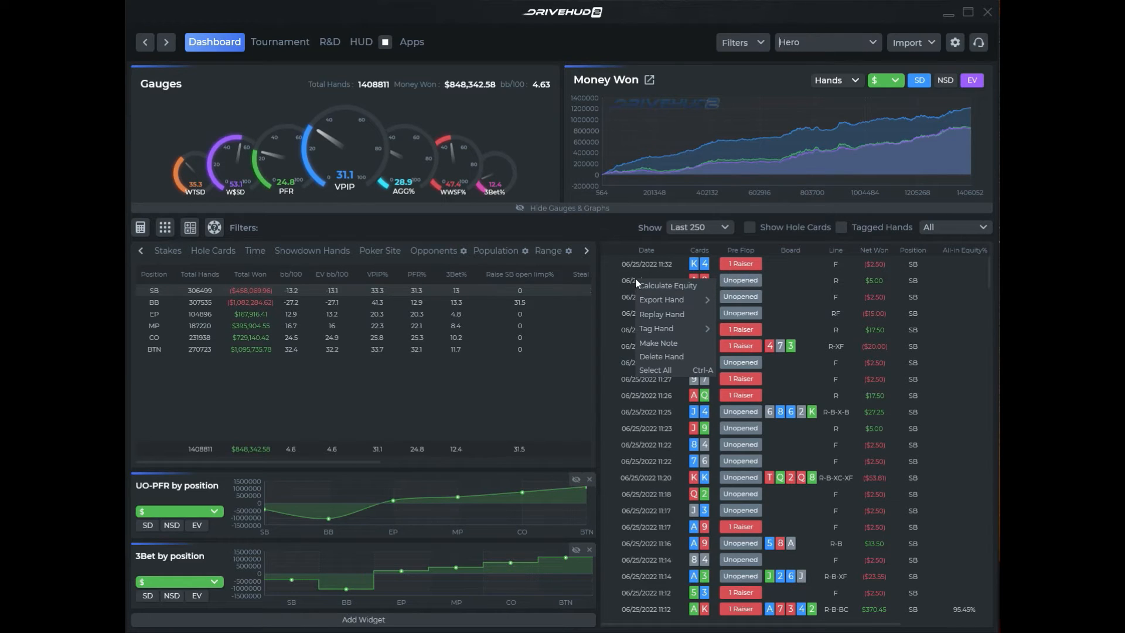
pyautogui.moveTo(679, 328)
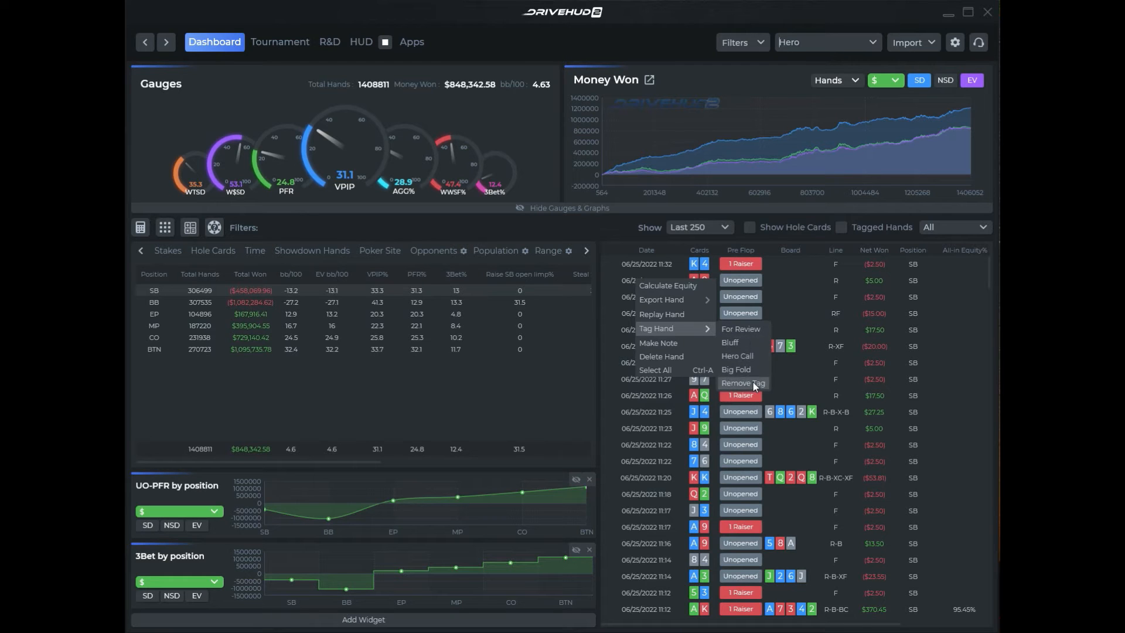
# - Look over the hand tag filter choices, open the tag editor to view its tags, and close it
pyautogui.click(930, 227)
pyautogui.click(930, 226)
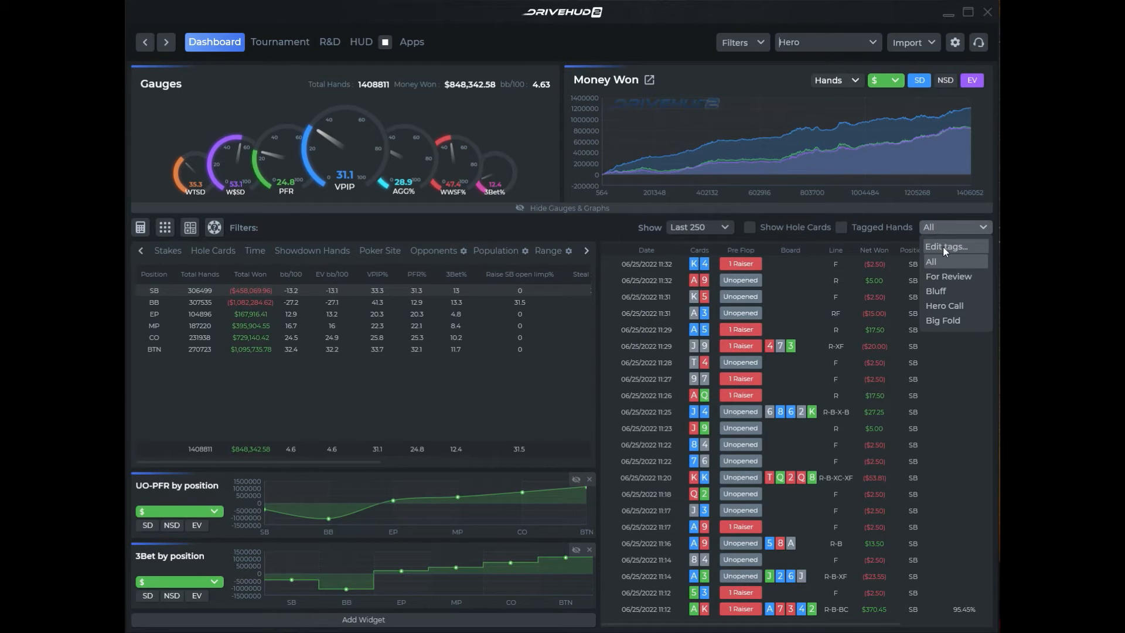
pyautogui.click(943, 247)
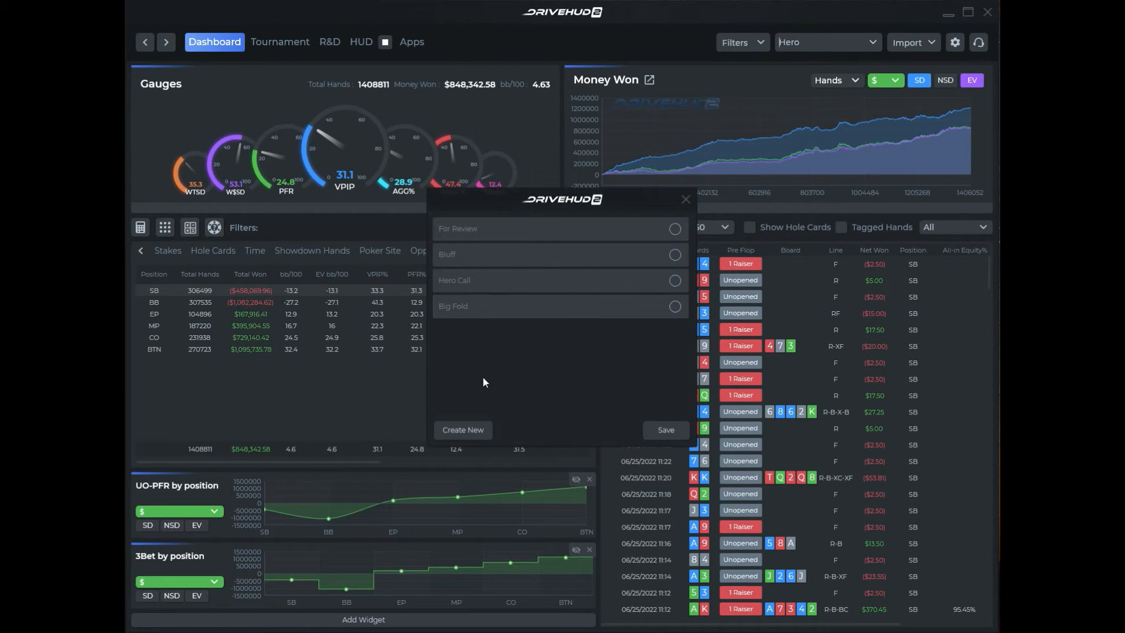
pyautogui.click(686, 200)
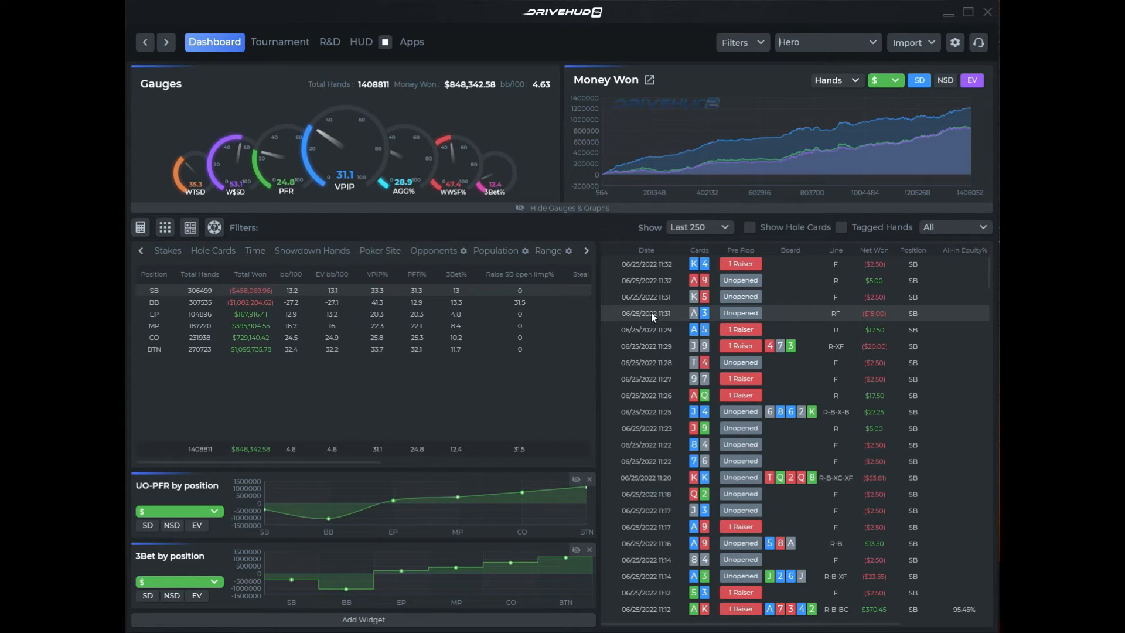
# - Reopen the tag editor and select the For Review tag to view its name and hotkey fields
pyautogui.click(955, 227)
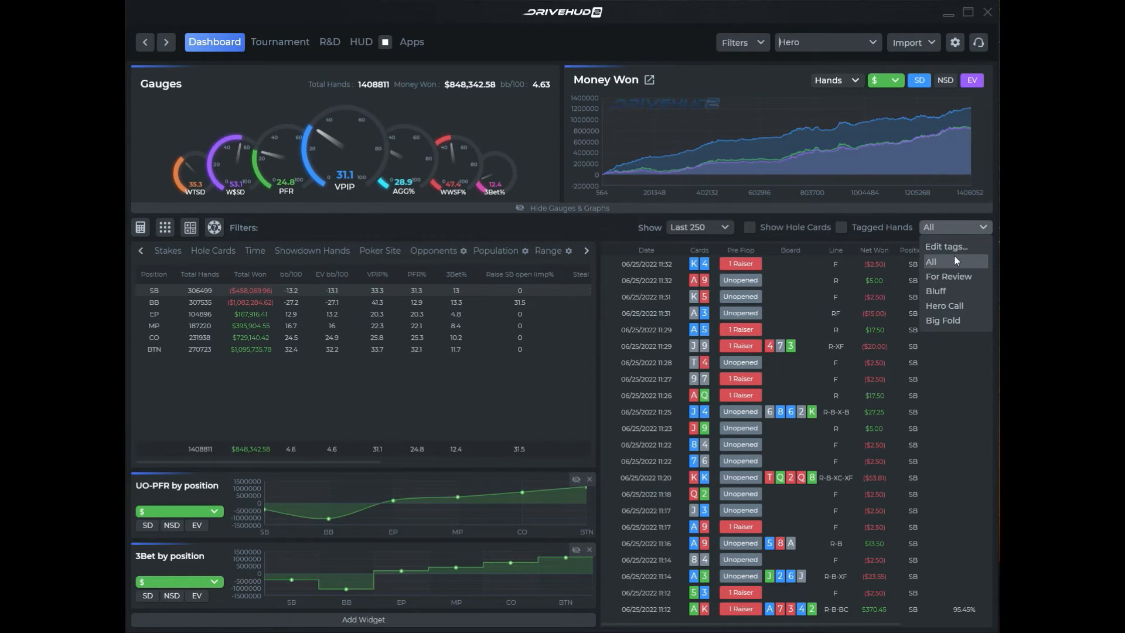
pyautogui.click(953, 255)
pyautogui.click(493, 229)
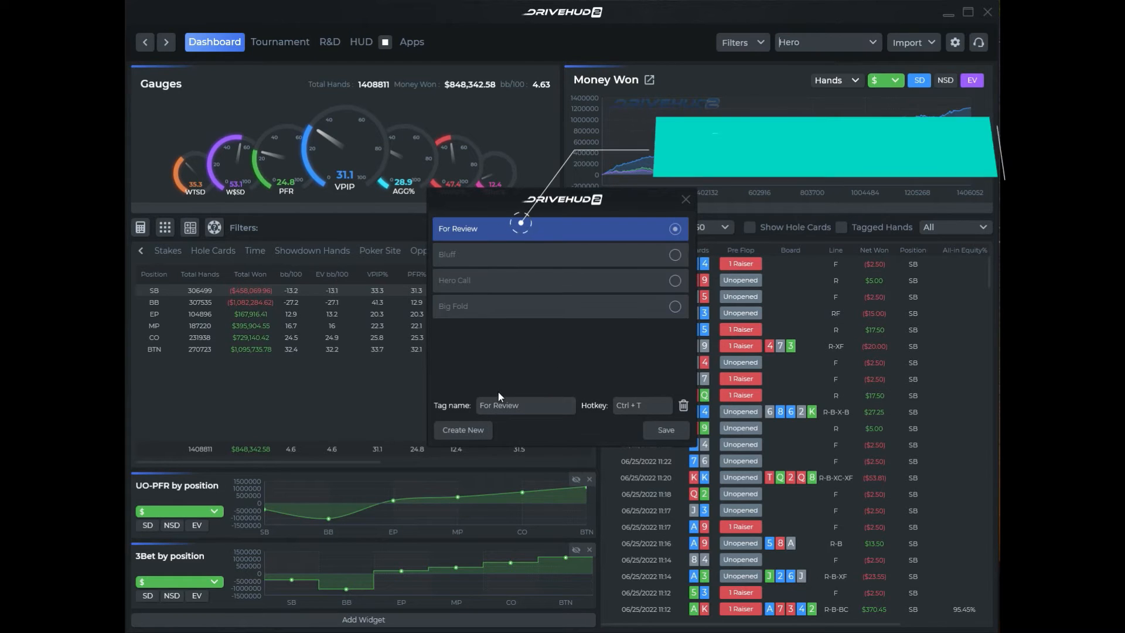
# - Close the tag editor and look through the report types available next to the Position report
pyautogui.moveTo(648, 407)
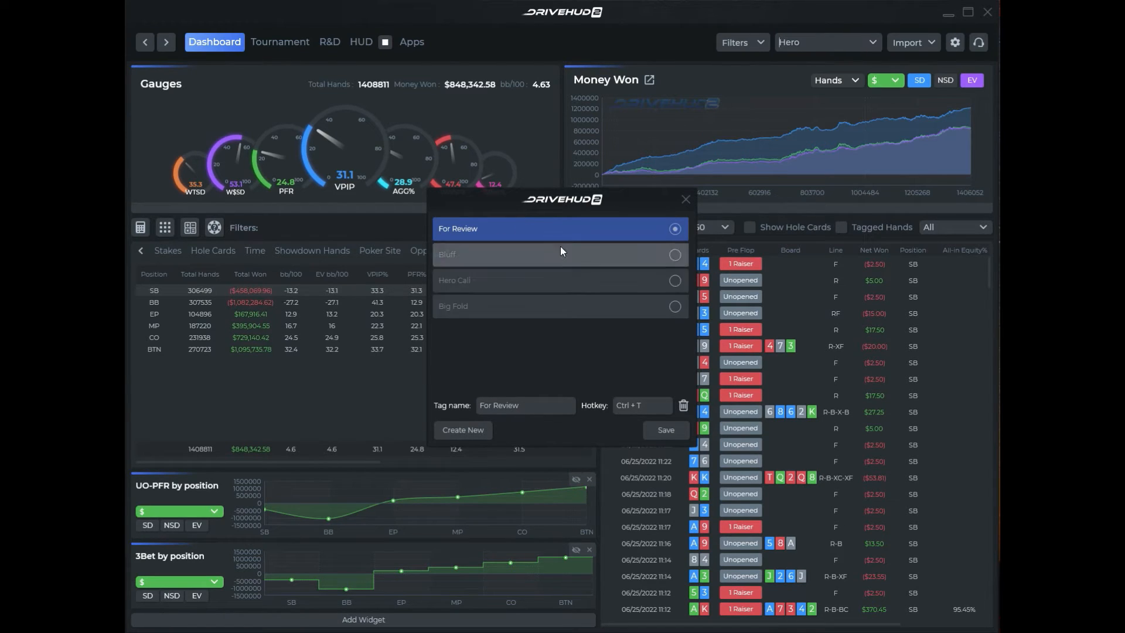
pyautogui.click(685, 199)
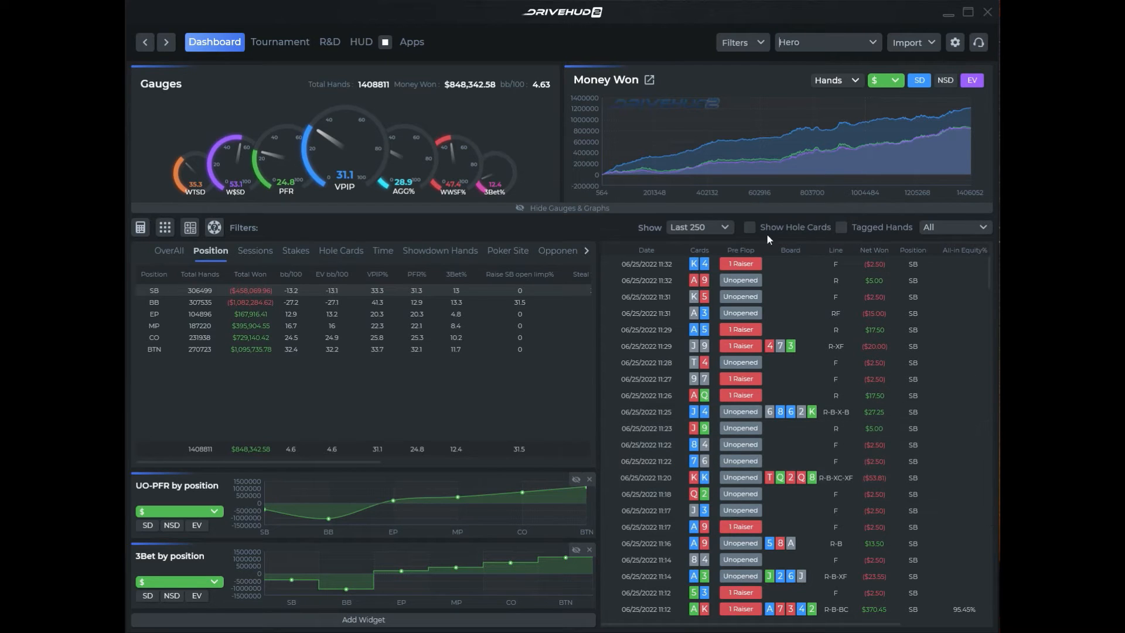
pyautogui.click(586, 250)
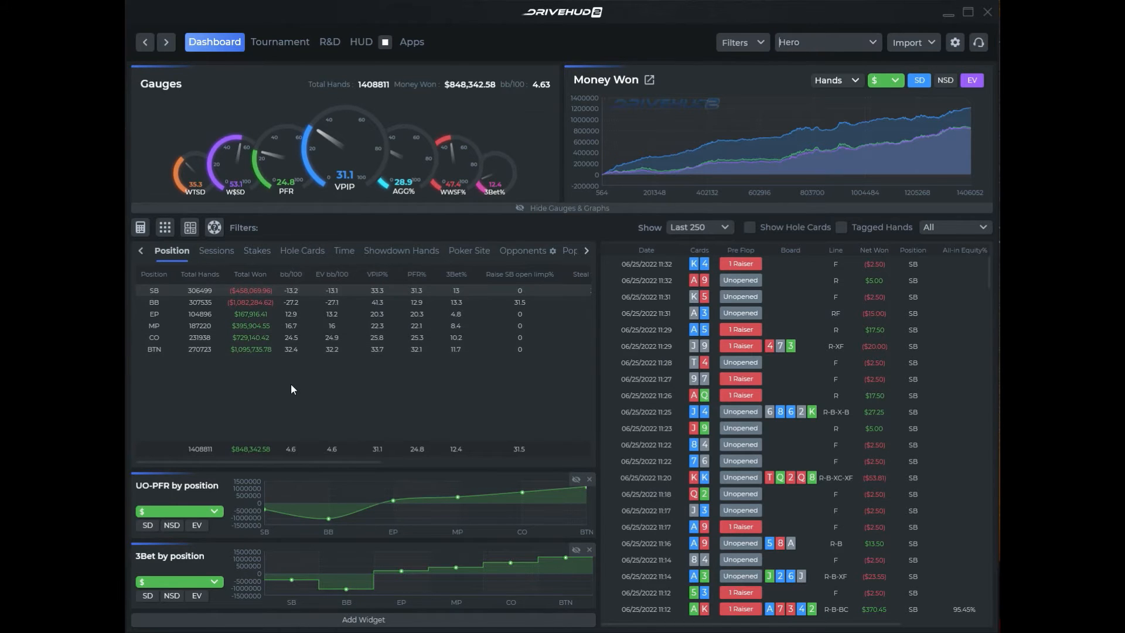
pyautogui.click(142, 252)
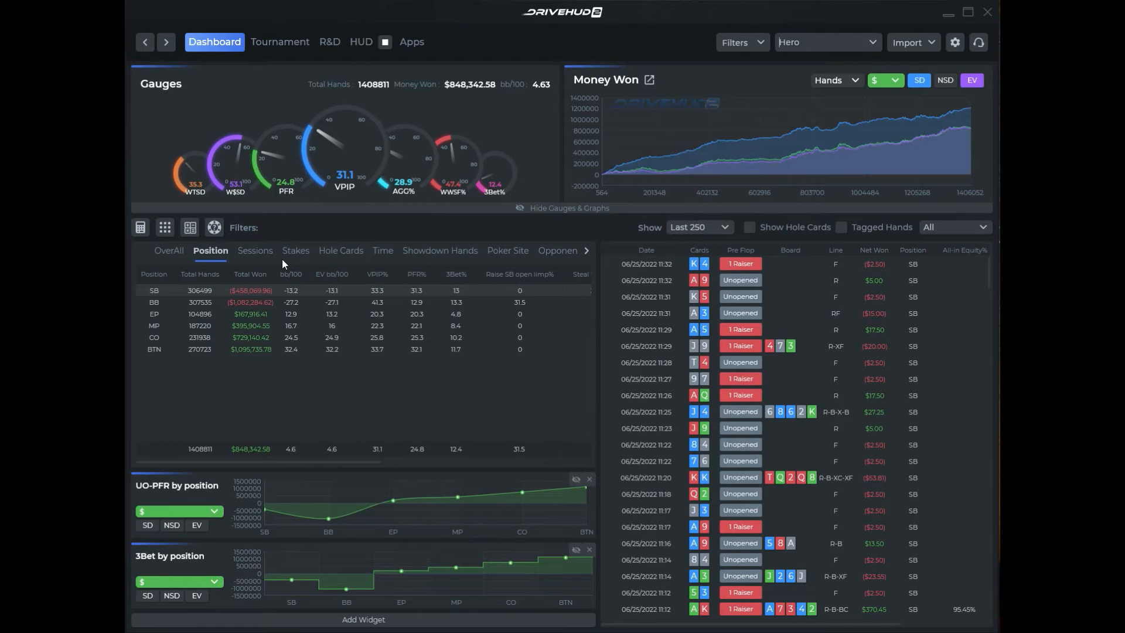
# - Open the Sessions report and browse the further report types through to Hand Chart Deviation
pyautogui.click(252, 251)
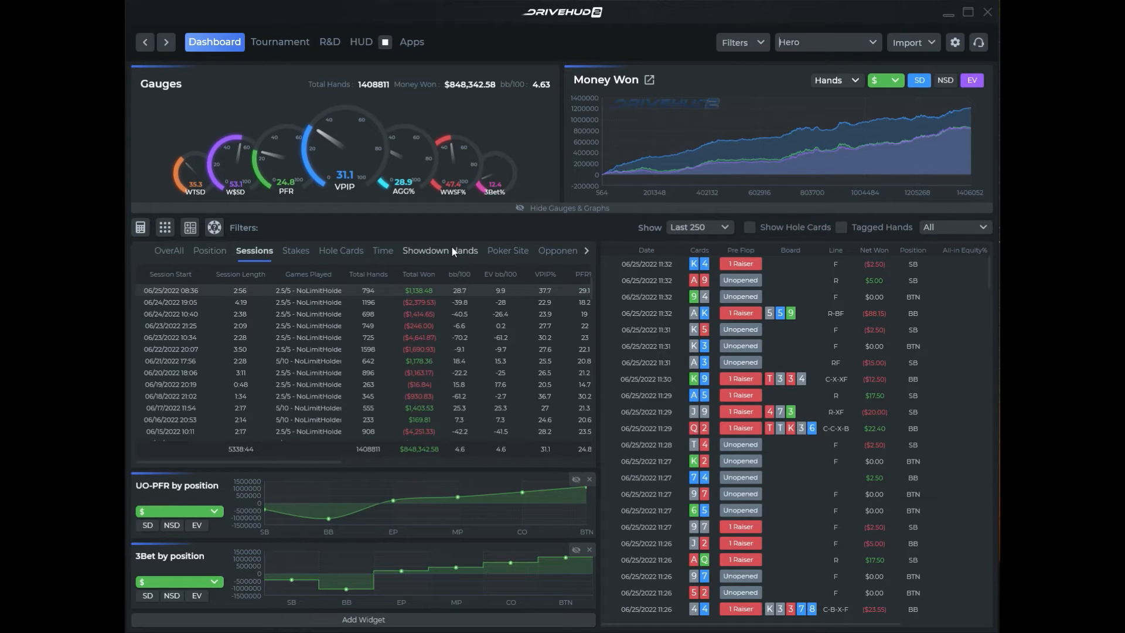
pyautogui.click(586, 251)
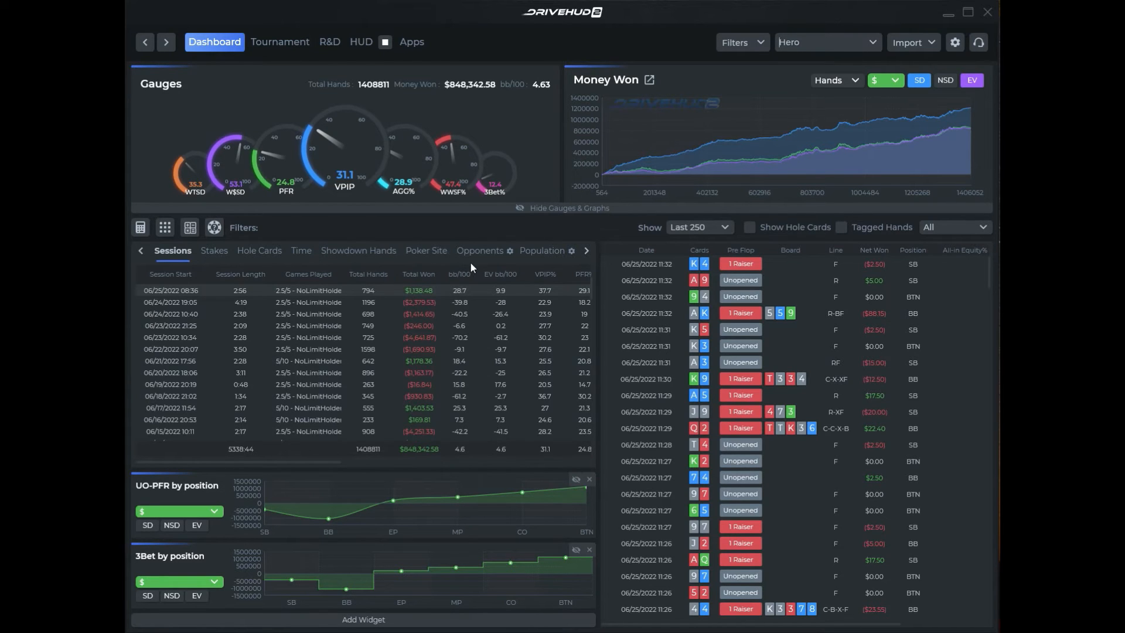
pyautogui.click(586, 251)
pyautogui.click(586, 251)
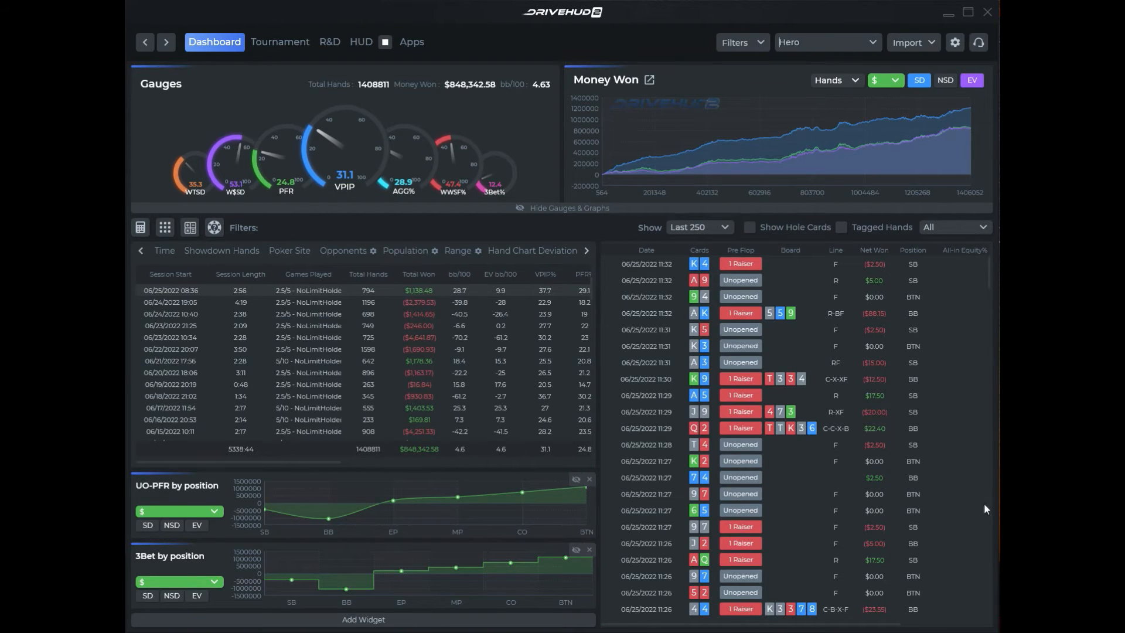
# - Open the Population report, view the stat ranges in its player types settings, and close the settings
pyautogui.click(417, 252)
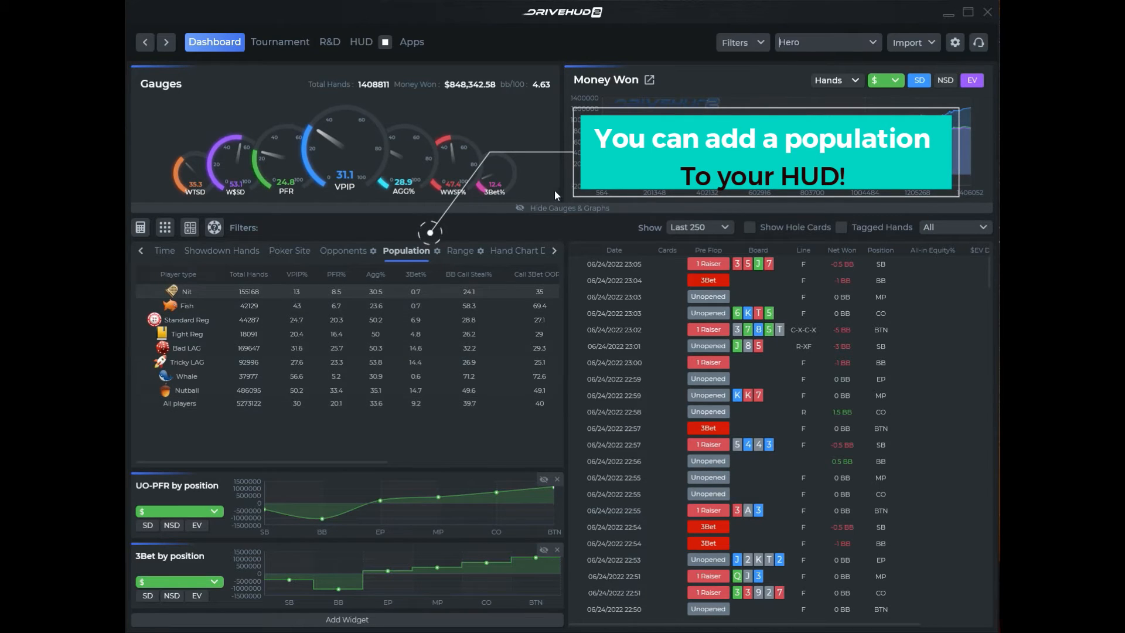
pyautogui.click(437, 251)
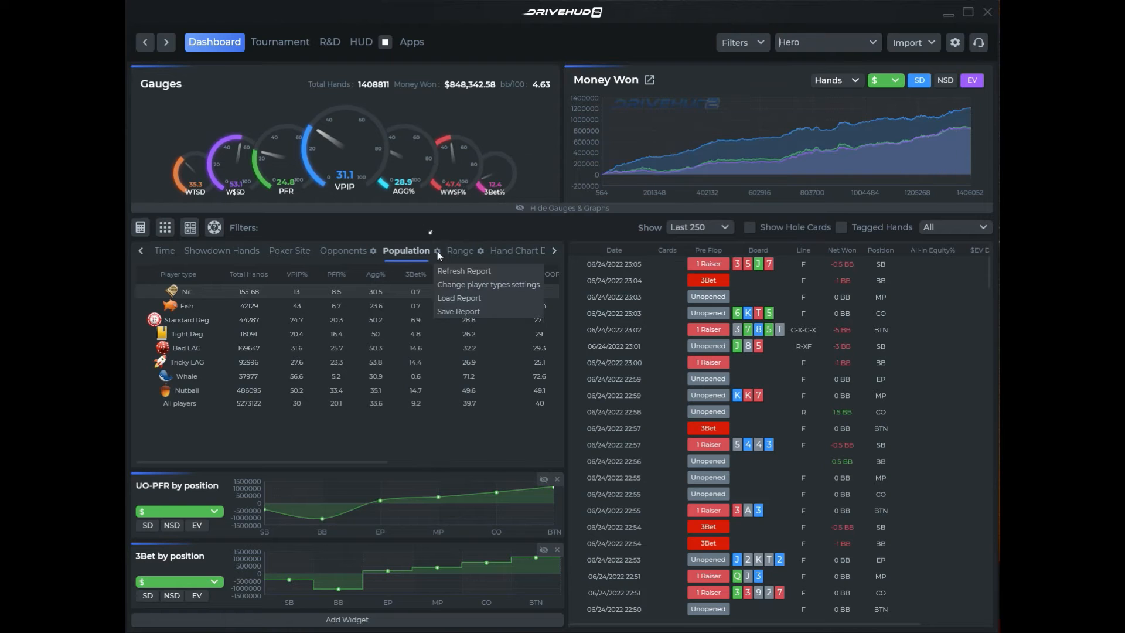
pyautogui.click(452, 285)
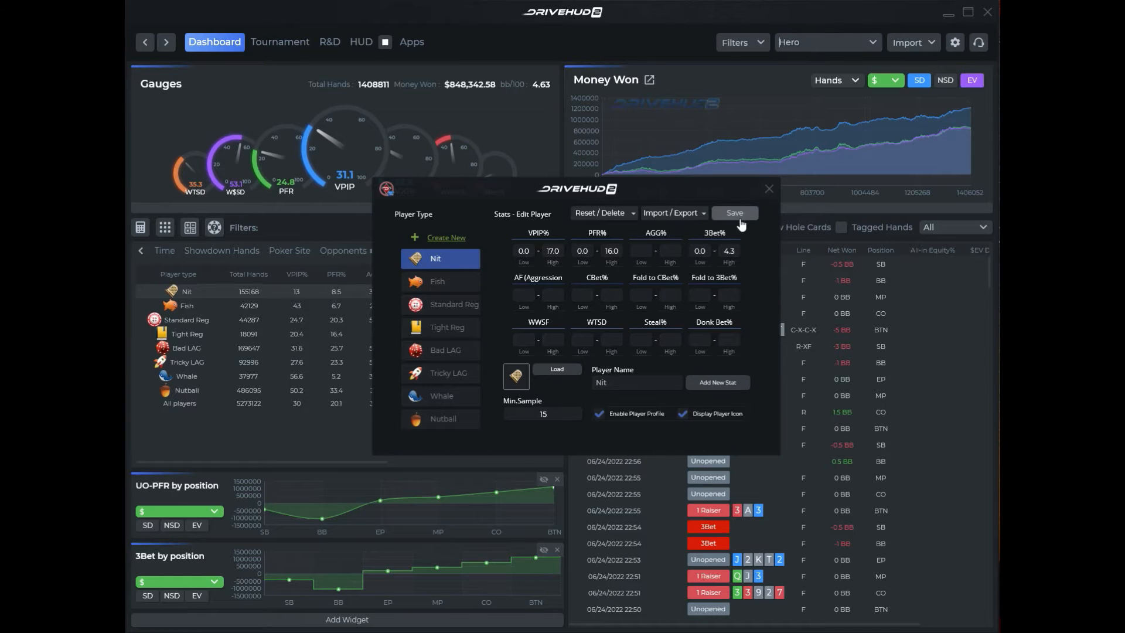
pyautogui.click(764, 195)
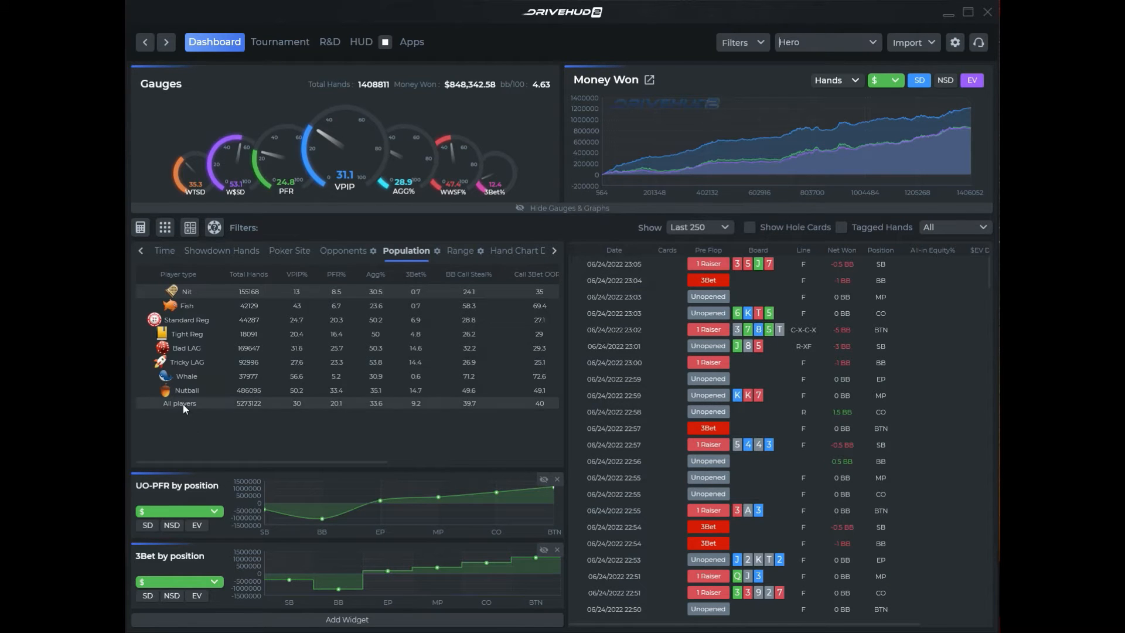
# - Examine the player range chart behind the Nit player type's PFR% in the Population report
pyautogui.moveTo(305, 403)
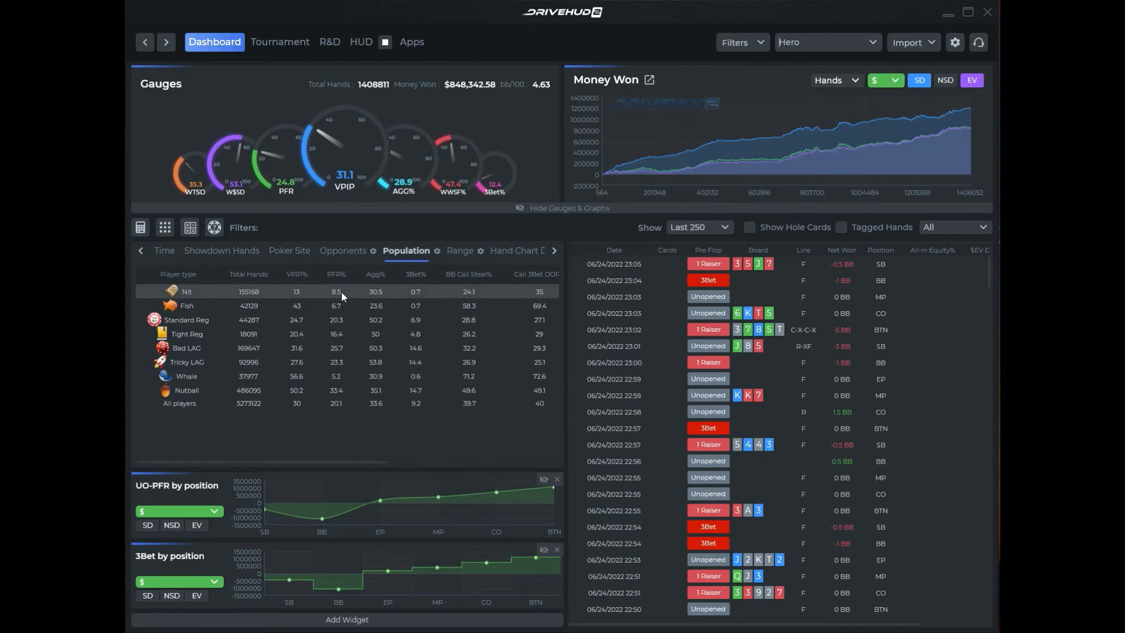
pyautogui.moveTo(338, 290)
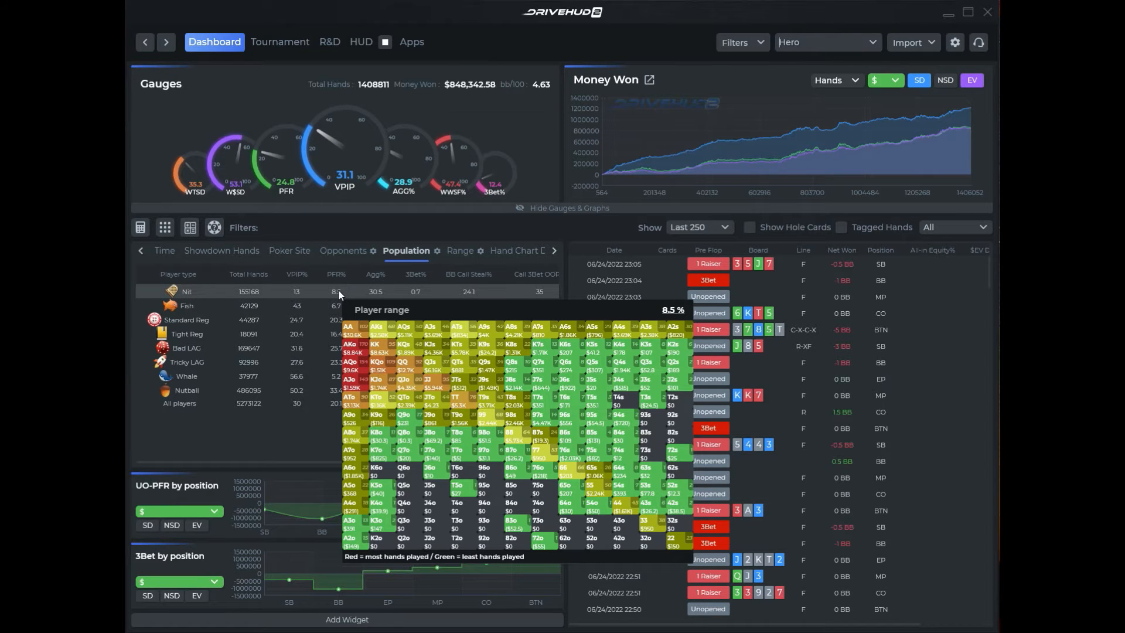
pyautogui.moveTo(374, 291)
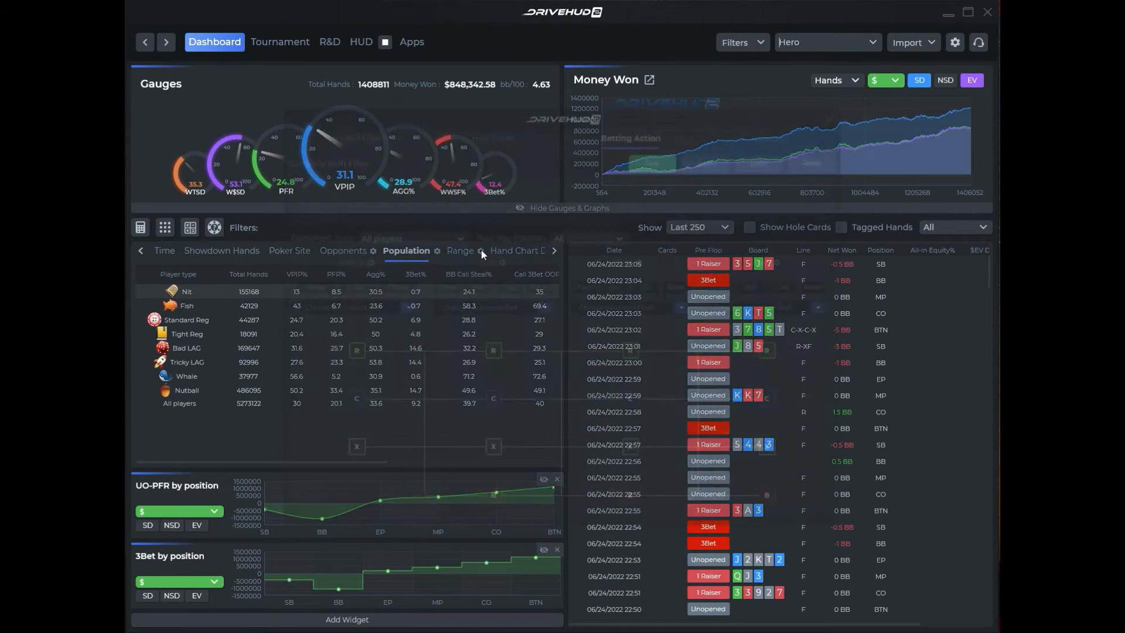
# - View the Betting Action filter builder of the Range report, close it, and open the Live Play Screen report
pyautogui.click(480, 252)
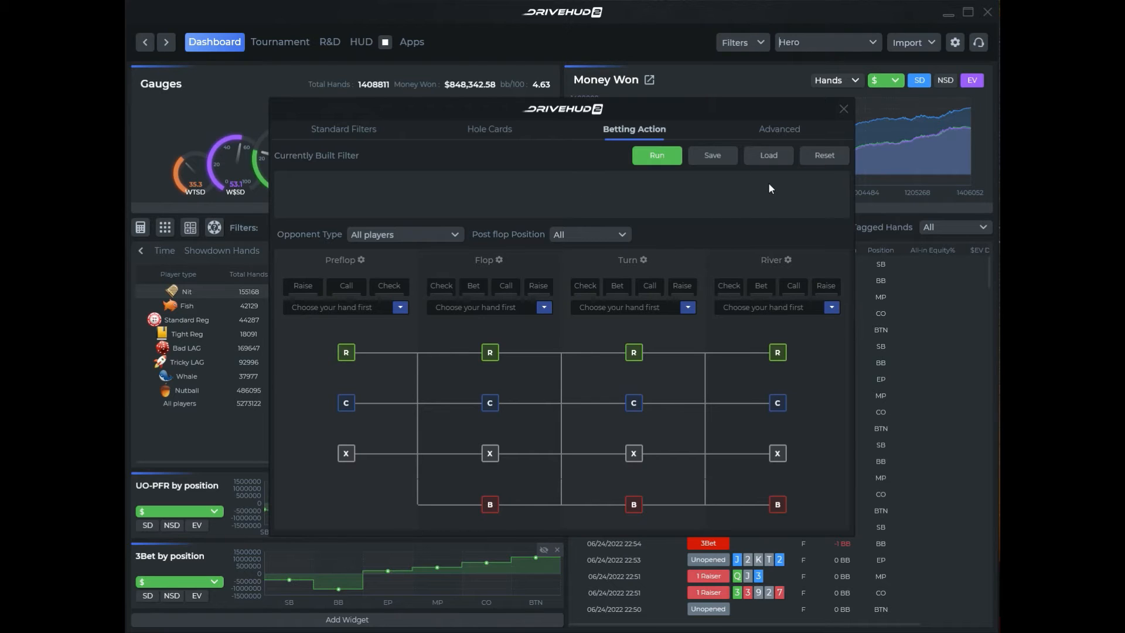
pyautogui.click(843, 109)
pyautogui.click(551, 251)
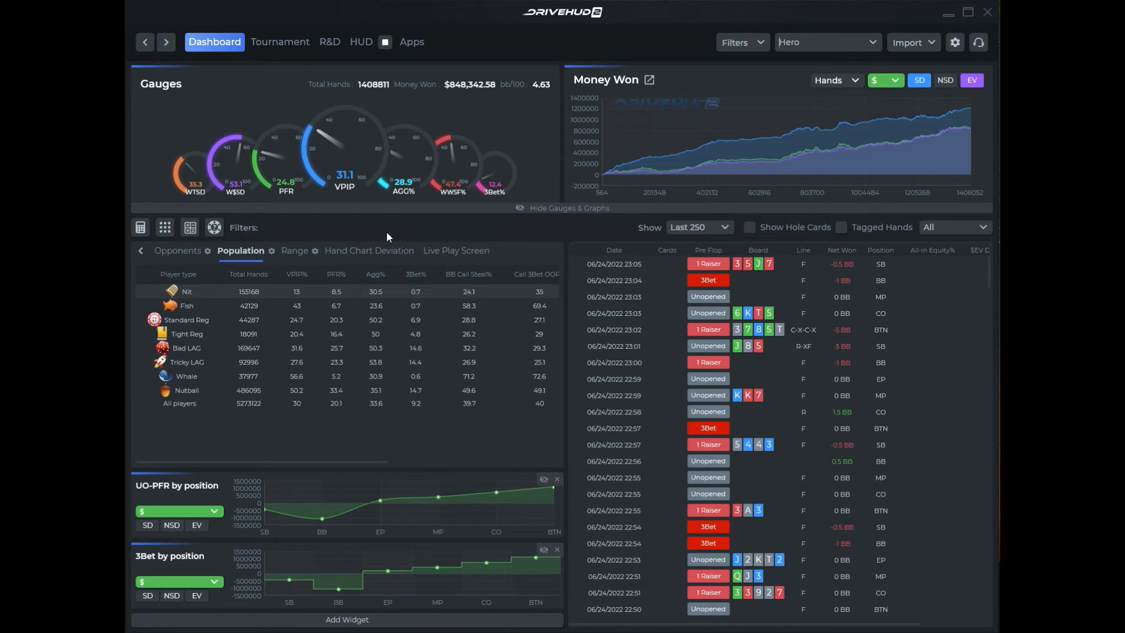
pyautogui.click(462, 251)
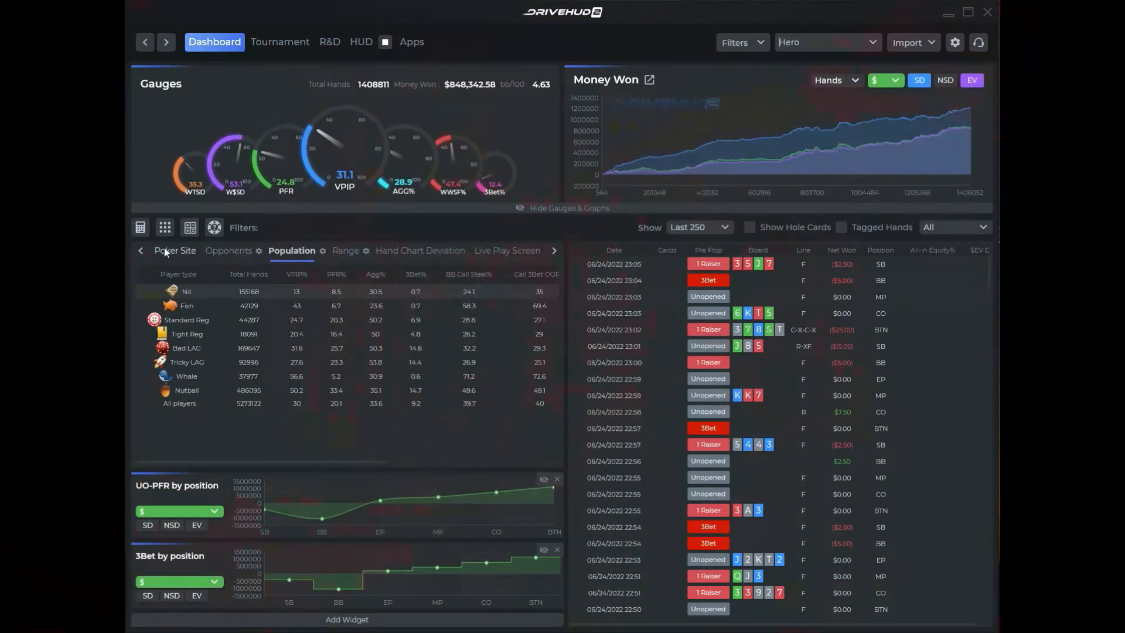
# - Return to the Position report, review the column lists, search and report name fields in its column editor, and close the editor
pyautogui.click(148, 252)
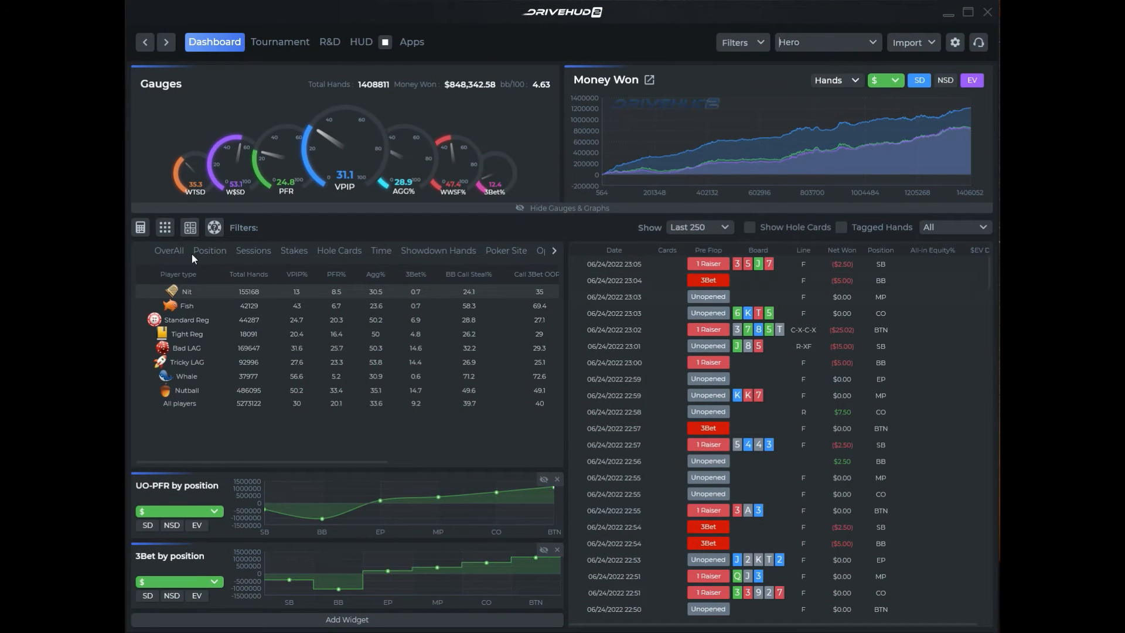
pyautogui.click(209, 252)
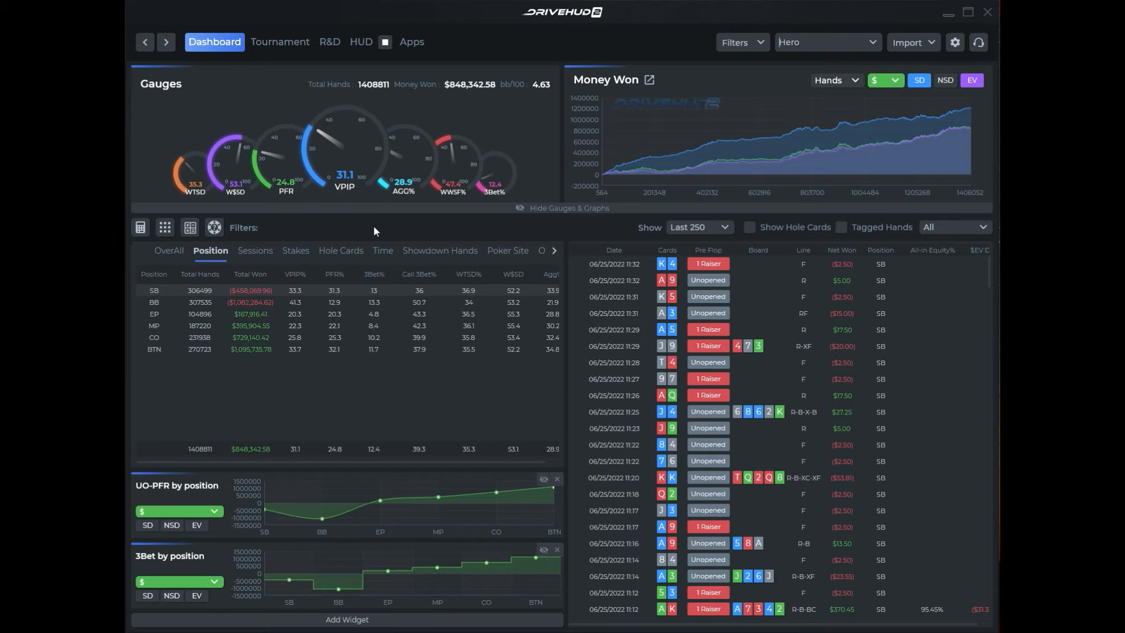
pyautogui.rightClick(245, 275)
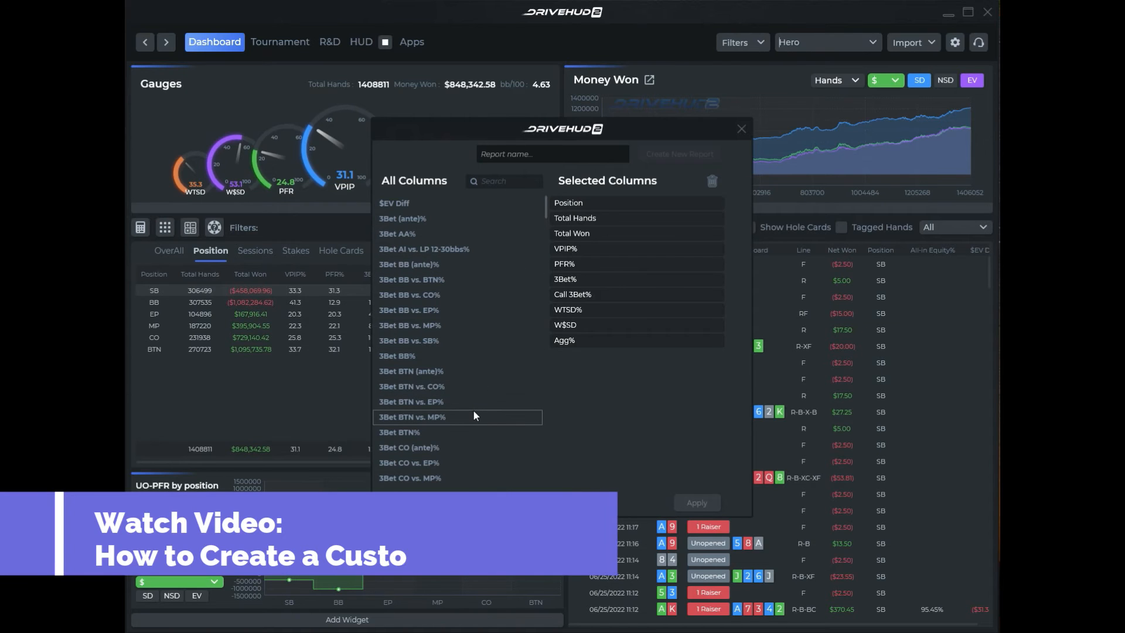
pyautogui.click(505, 182)
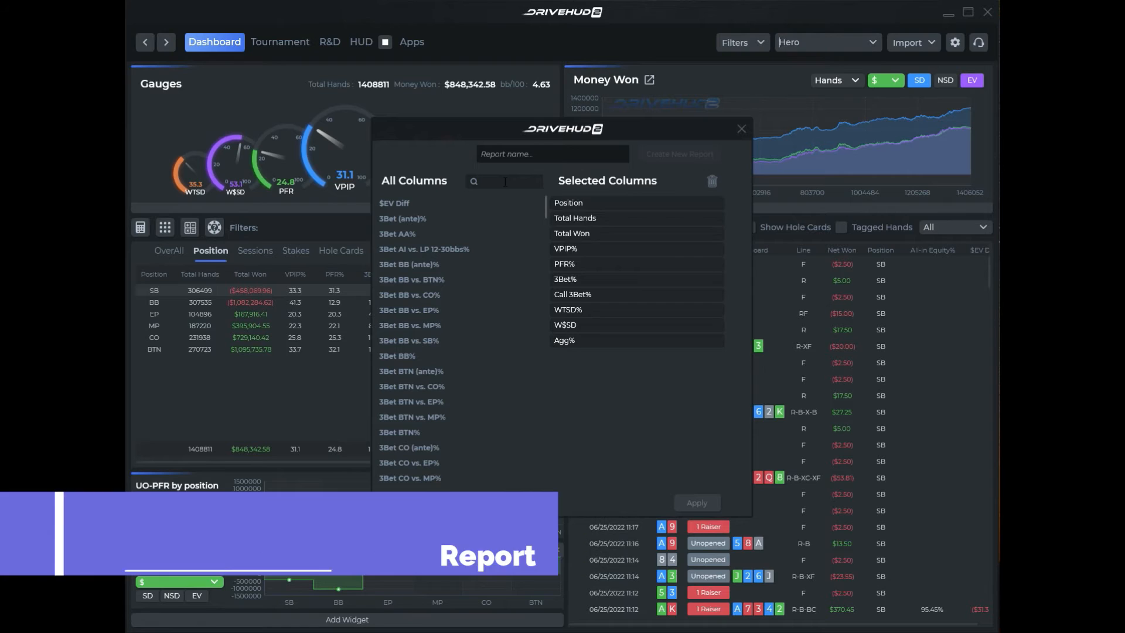
pyautogui.click(647, 249)
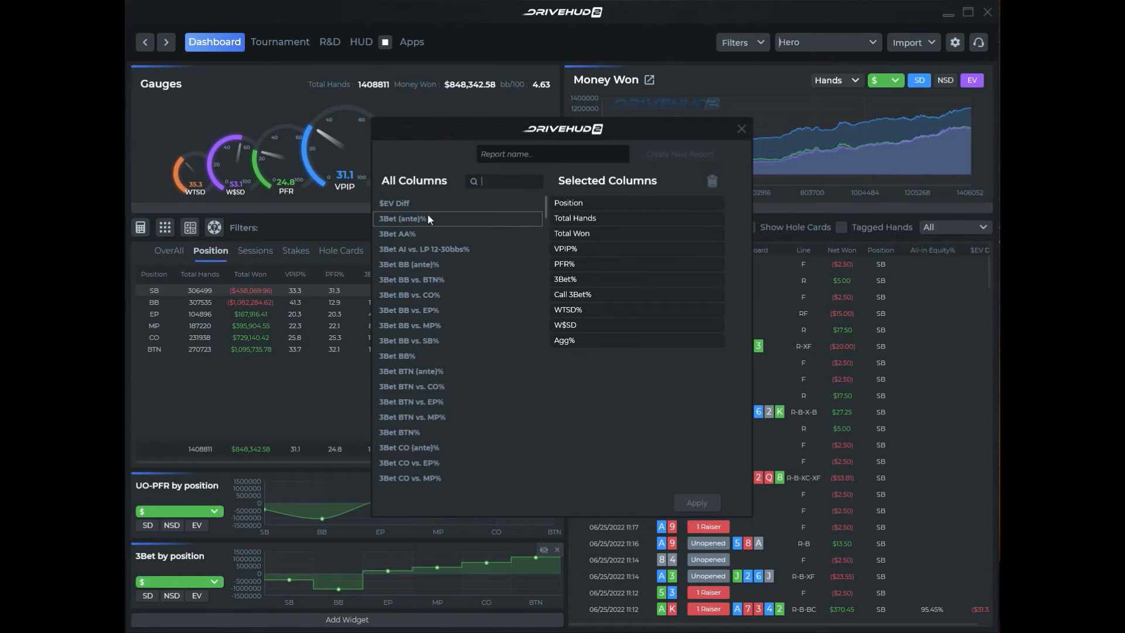
pyautogui.moveTo(417, 204); pyautogui.dragTo(438, 268)
pyautogui.click(506, 154)
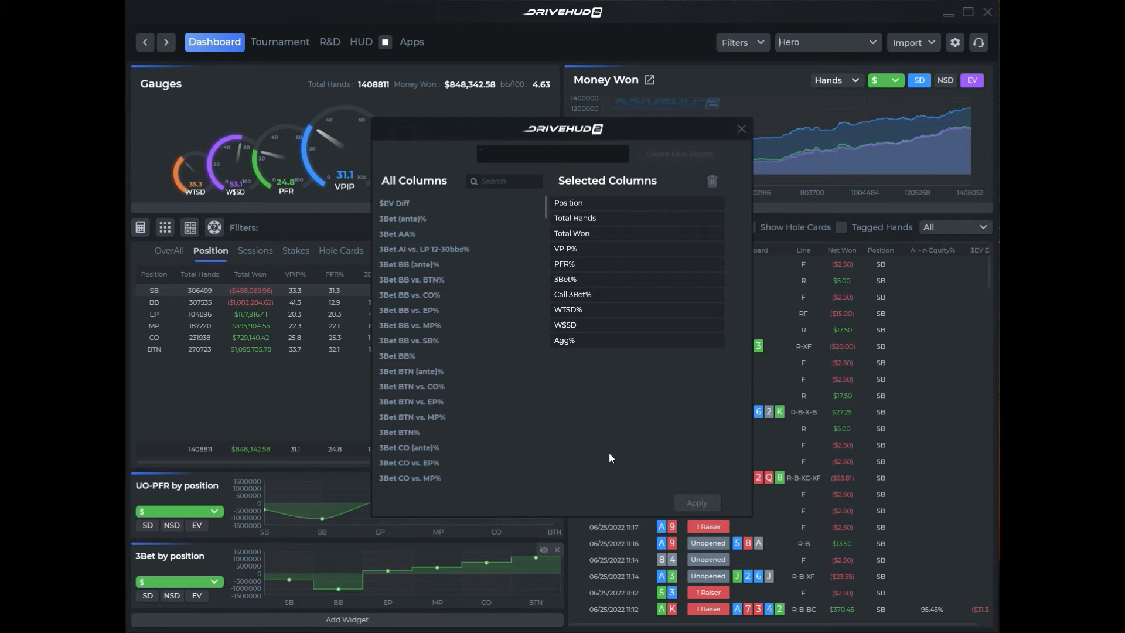
pyautogui.click(744, 128)
pyautogui.click(744, 128)
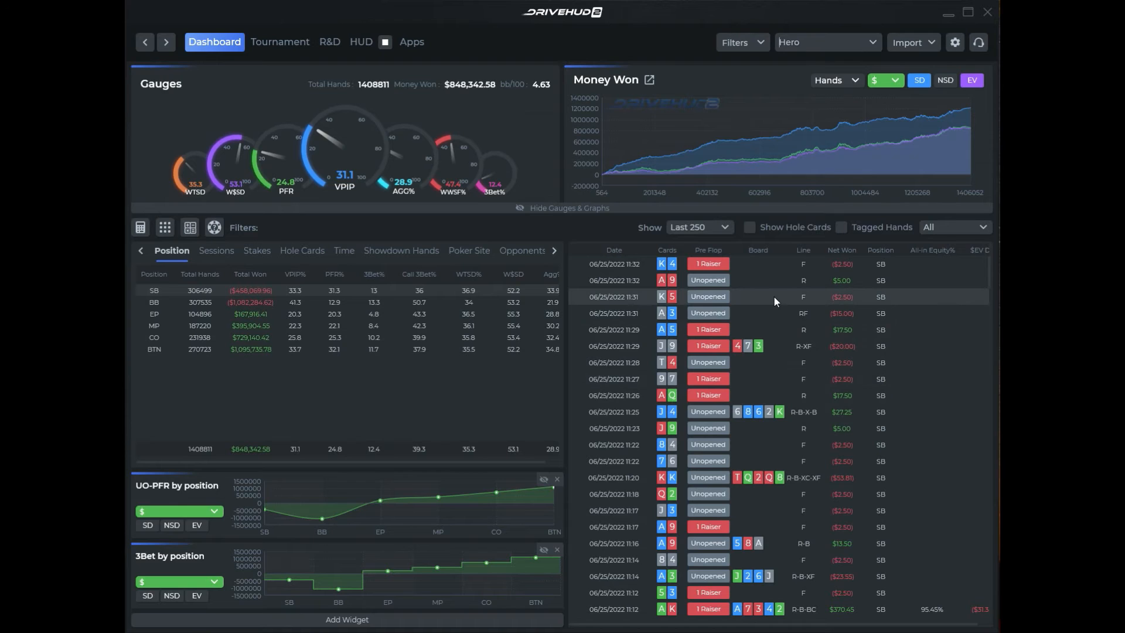
# - Look over the hand list's Show count choices and the actions for the first hand, including its Export Hand formats
pyautogui.click(722, 227)
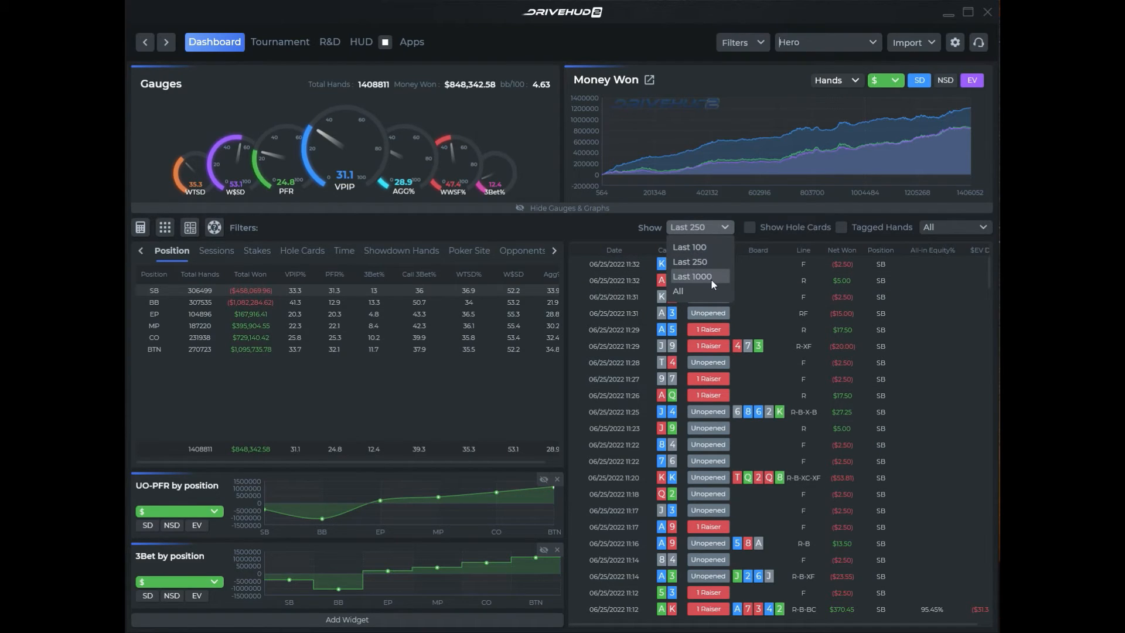
pyautogui.click(592, 231)
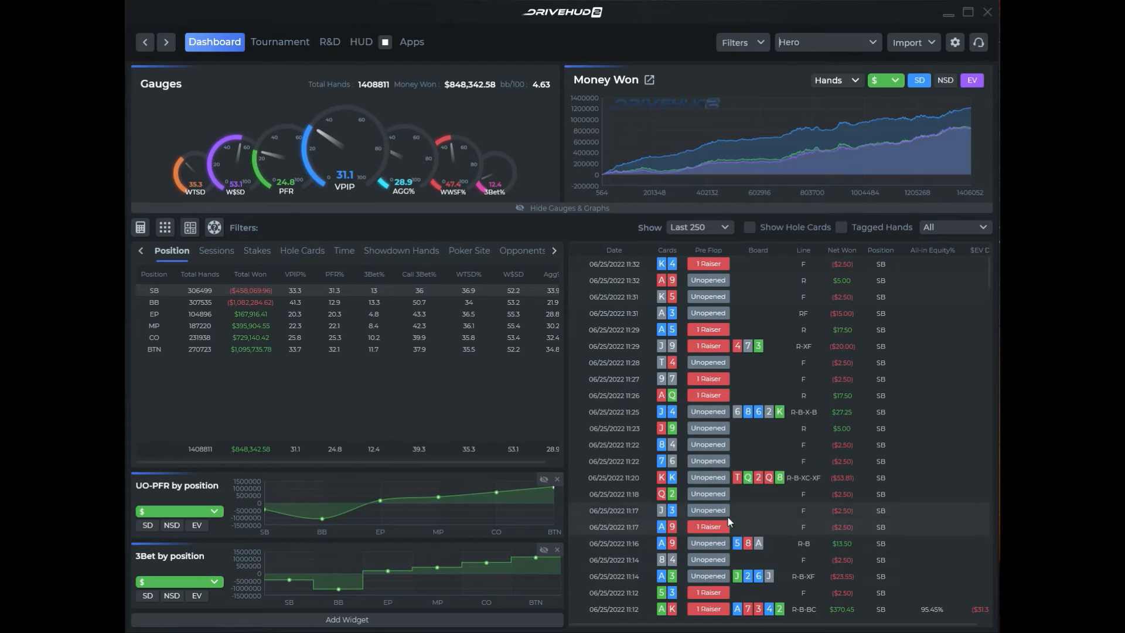
pyautogui.rightClick(622, 266)
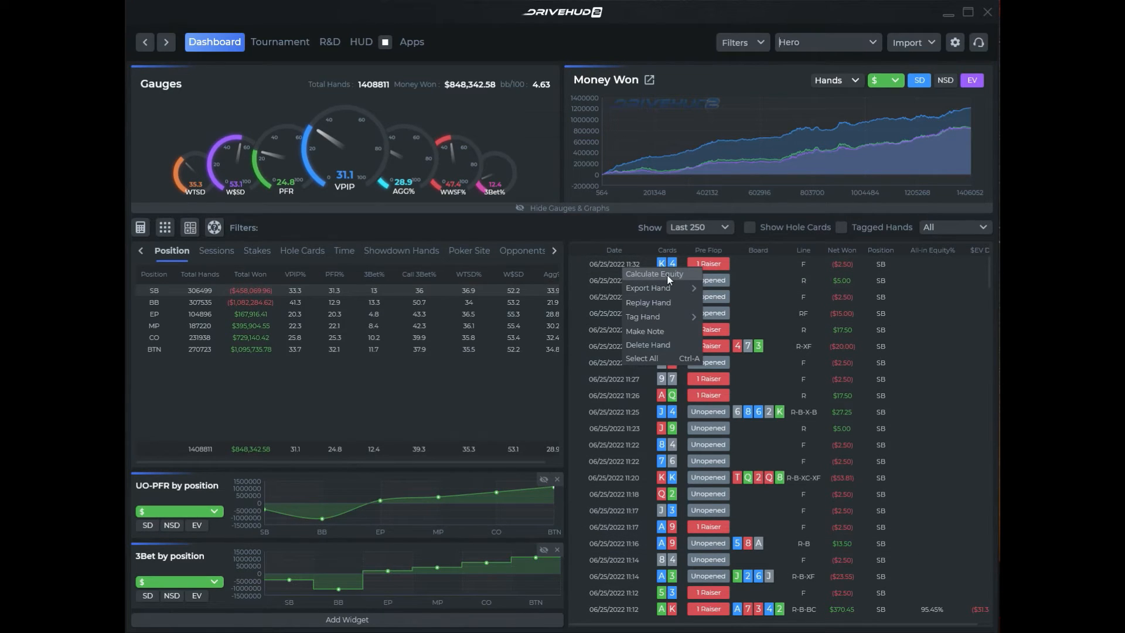
pyautogui.moveTo(668, 292)
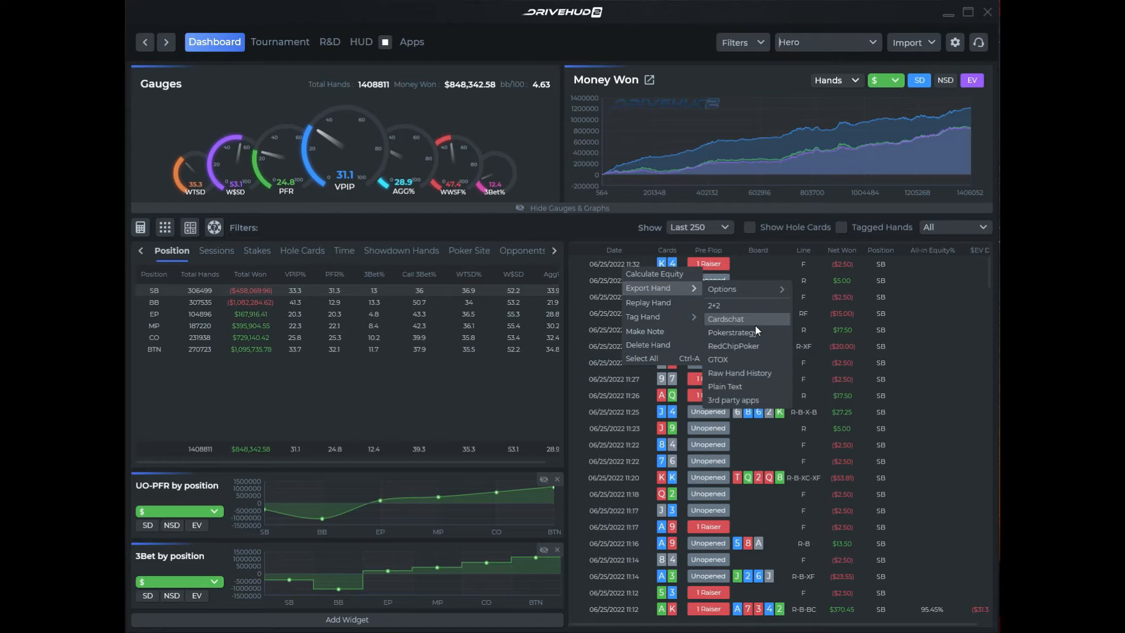
pyautogui.moveTo(766, 290)
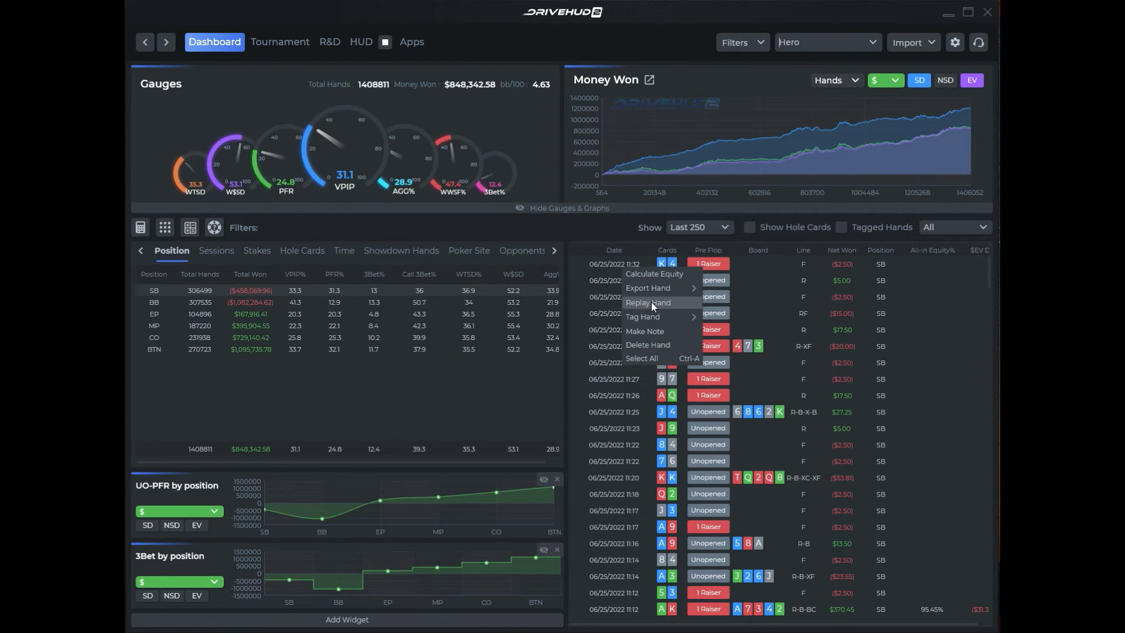
pyautogui.moveTo(665, 318)
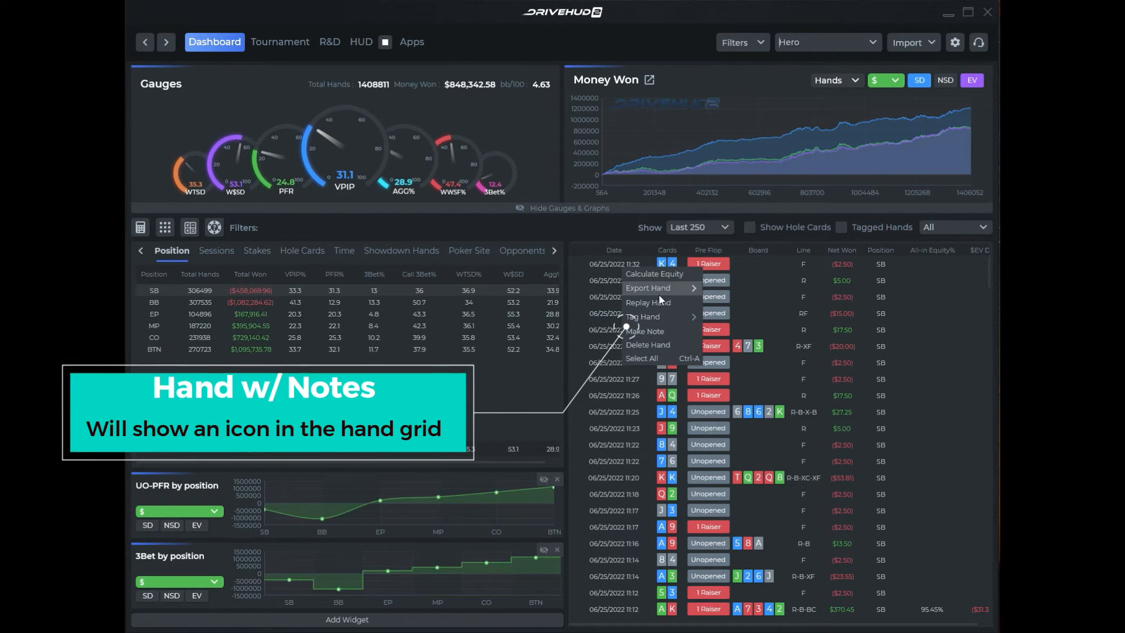
pyautogui.click(615, 234)
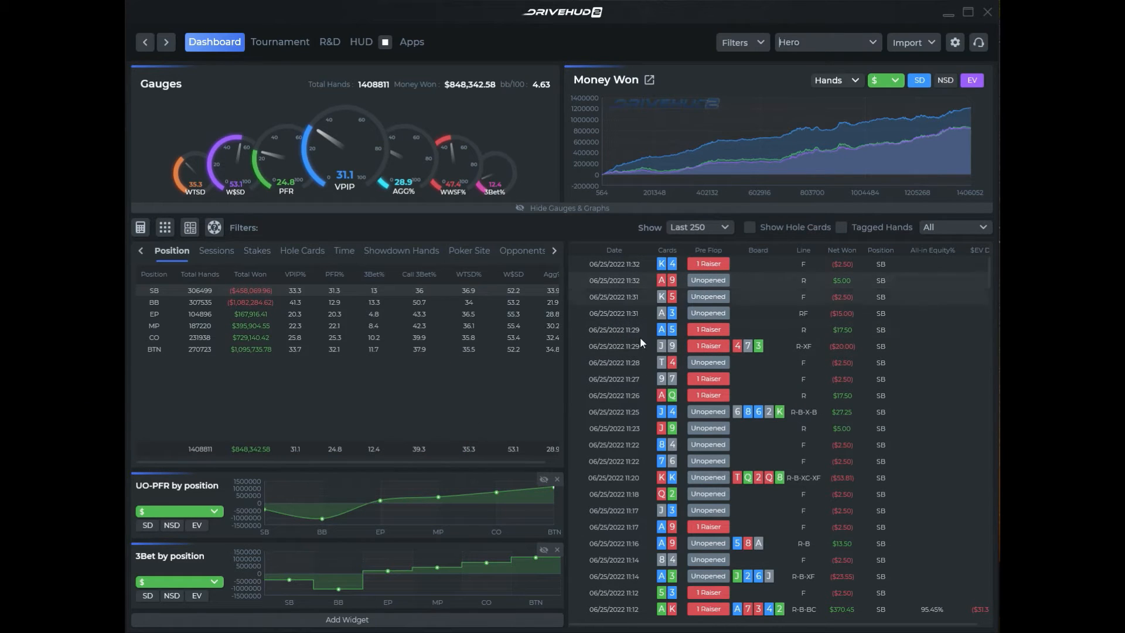
# - Sort the hand list by Net Won with the largest amounts first
pyautogui.click(837, 252)
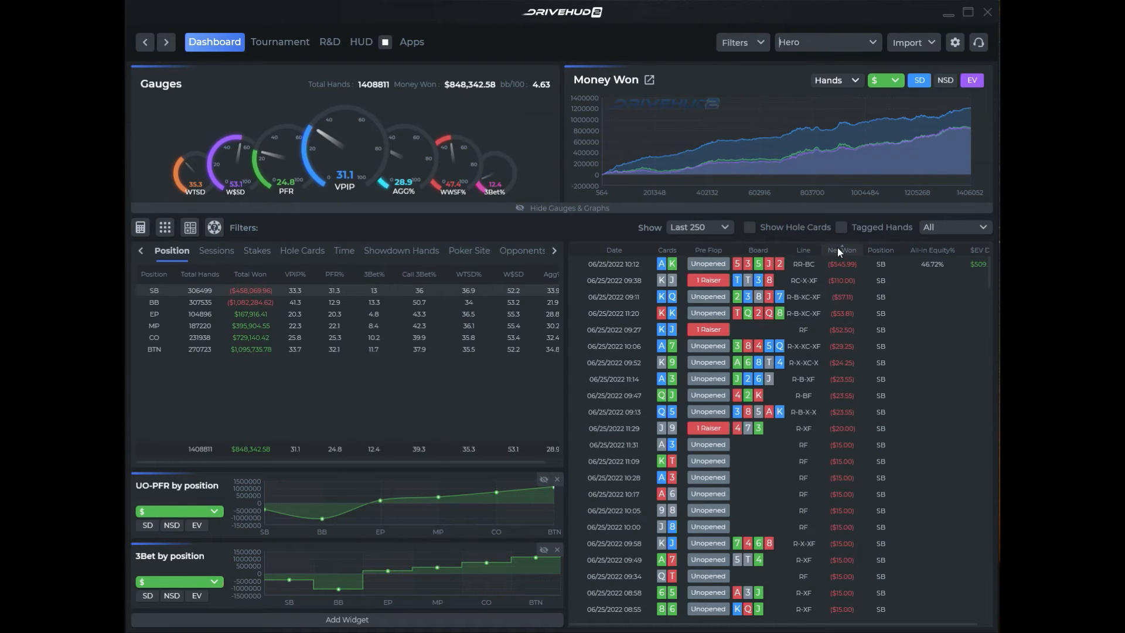
pyautogui.click(838, 250)
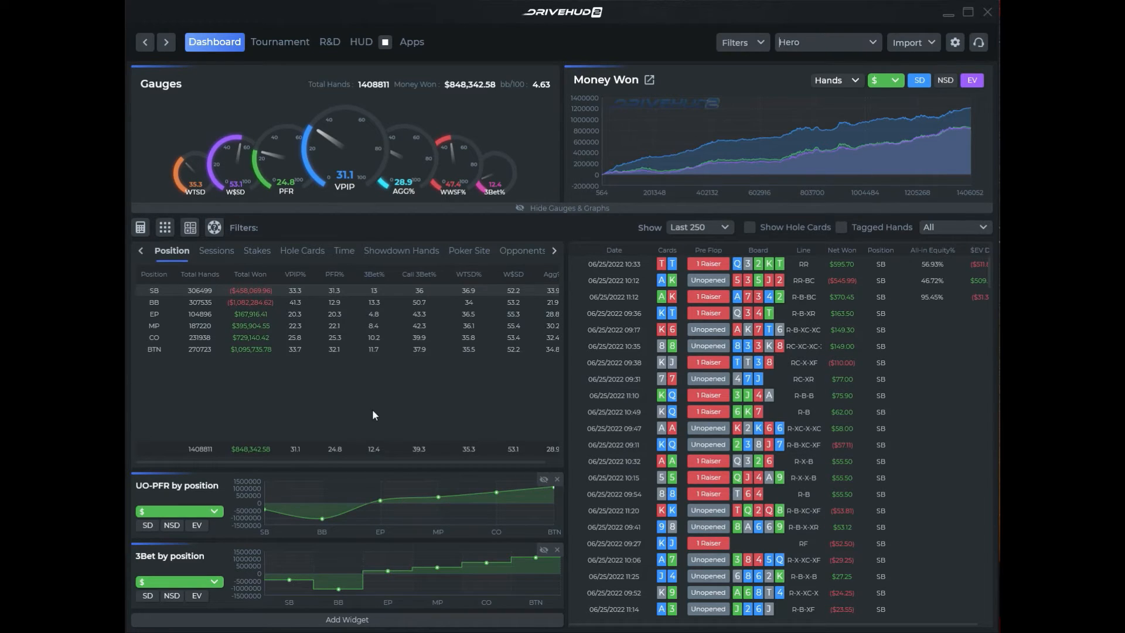
# - Look over the widgets that can be added to the dashboard and close the selection without adding one
pyautogui.click(345, 619)
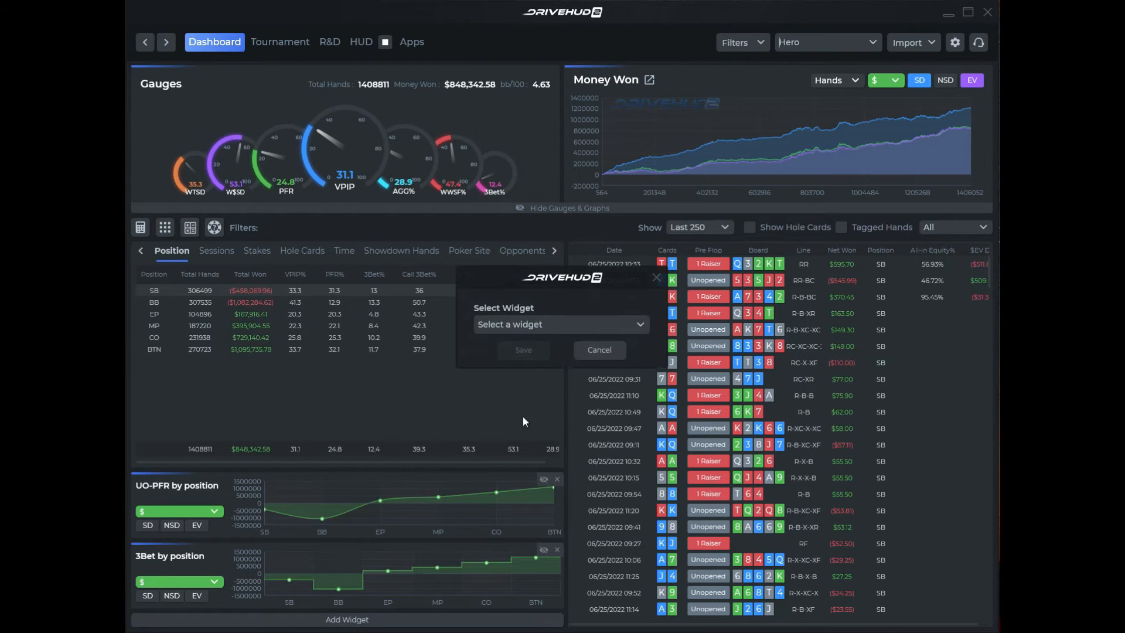
pyautogui.click(560, 322)
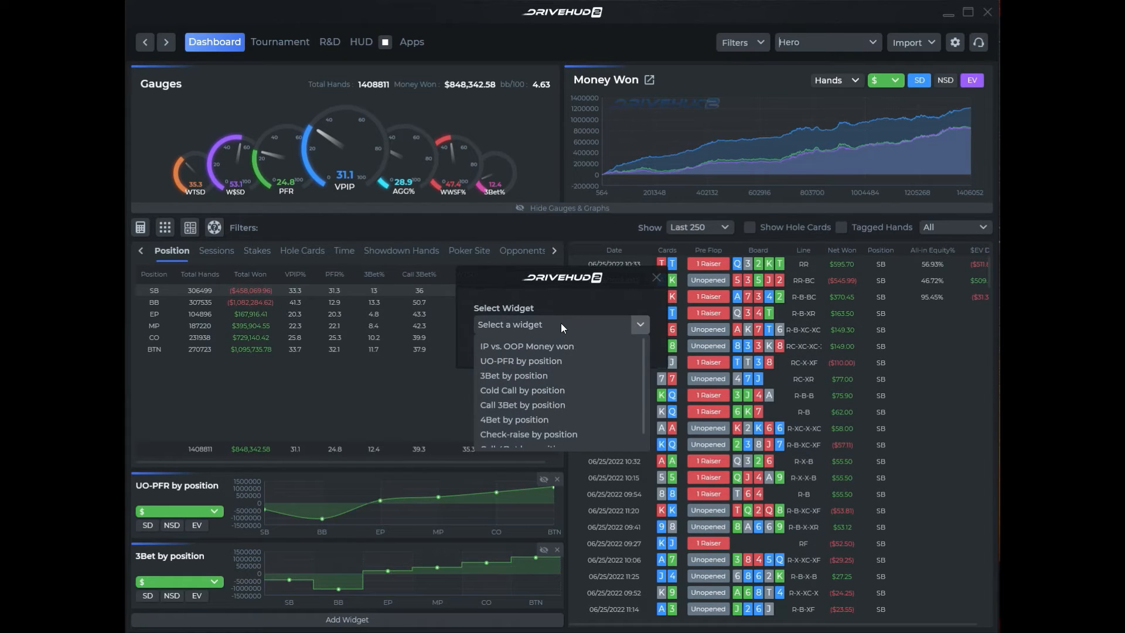
pyautogui.click(568, 290)
pyautogui.click(656, 278)
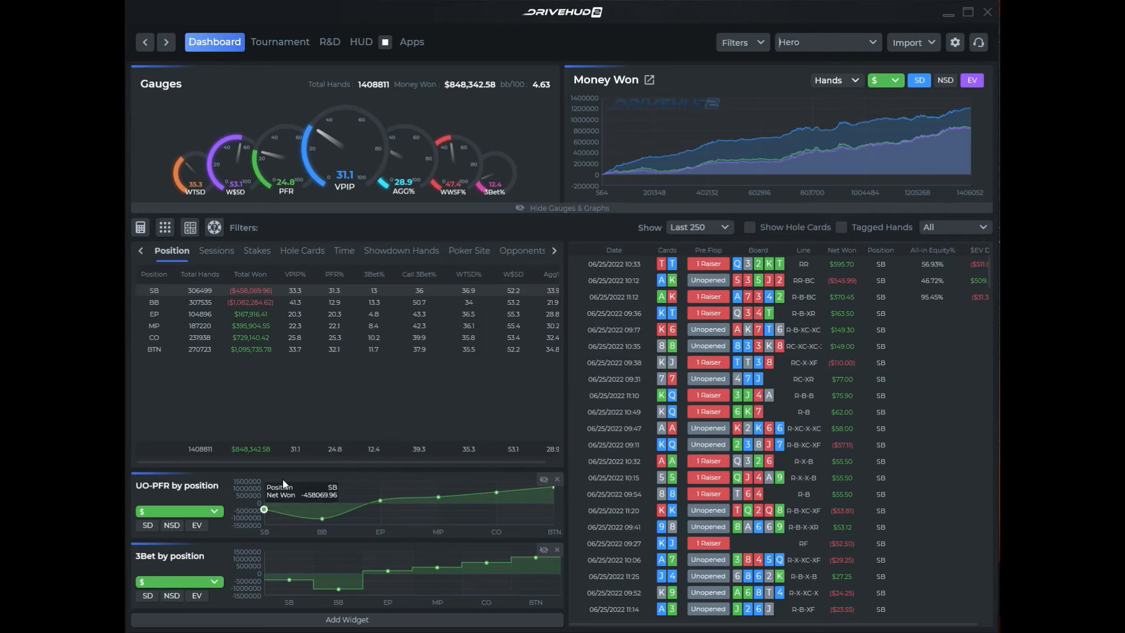
# - Show the SD and NSD lines on the UO-PFR by position widget and view its Chart Types choices
pyautogui.click(143, 525)
pyautogui.click(171, 525)
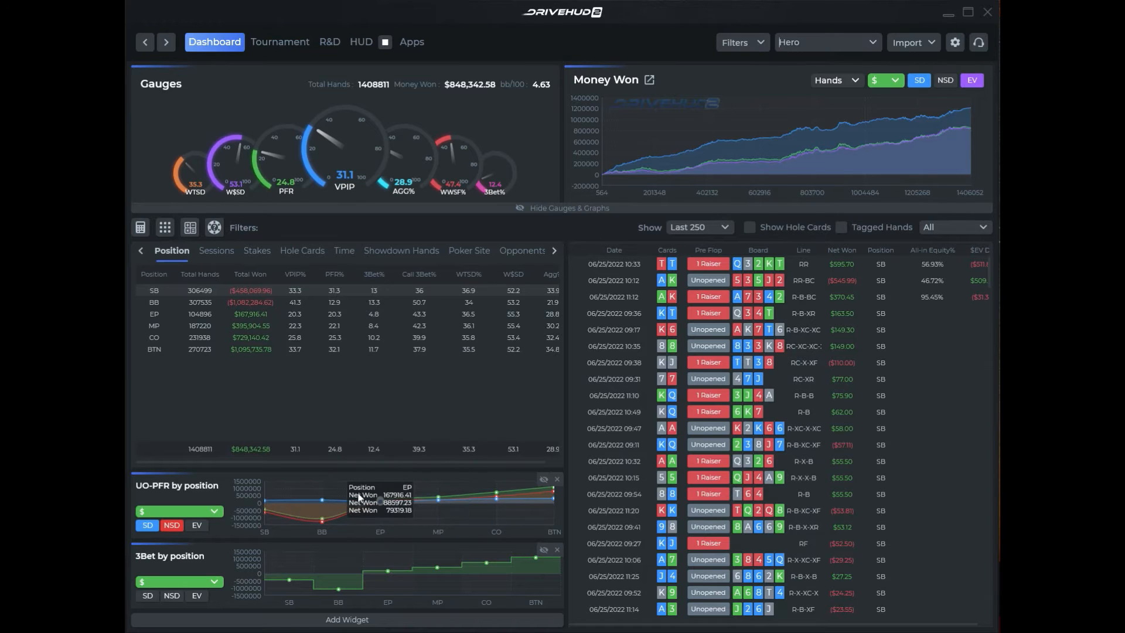
pyautogui.rightClick(344, 491)
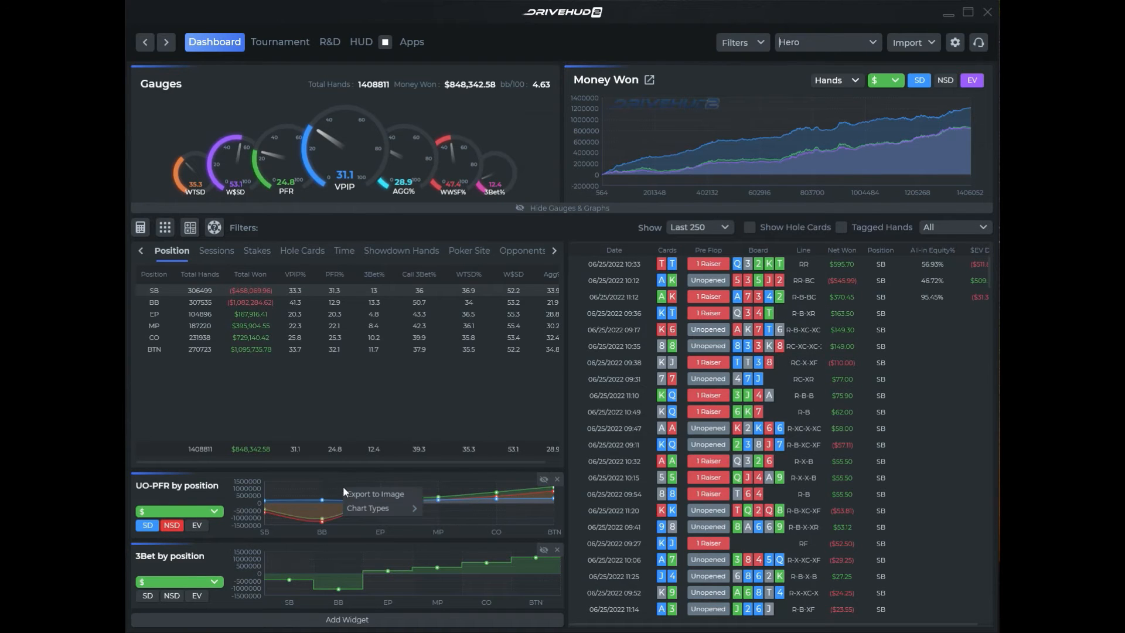
pyautogui.moveTo(381, 509)
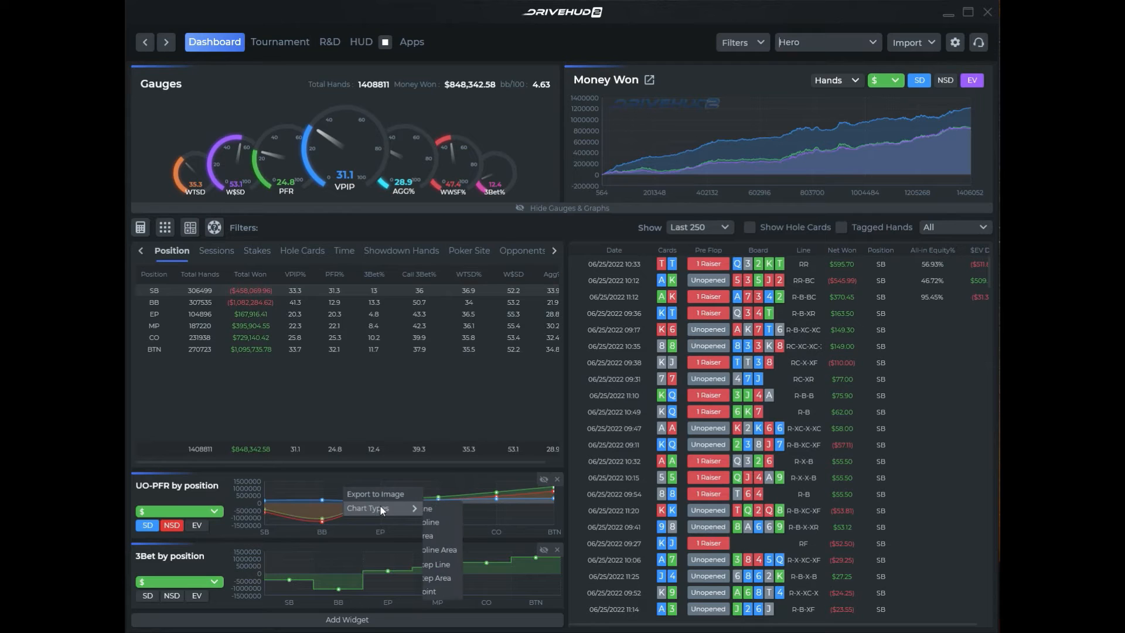
pyautogui.click(411, 408)
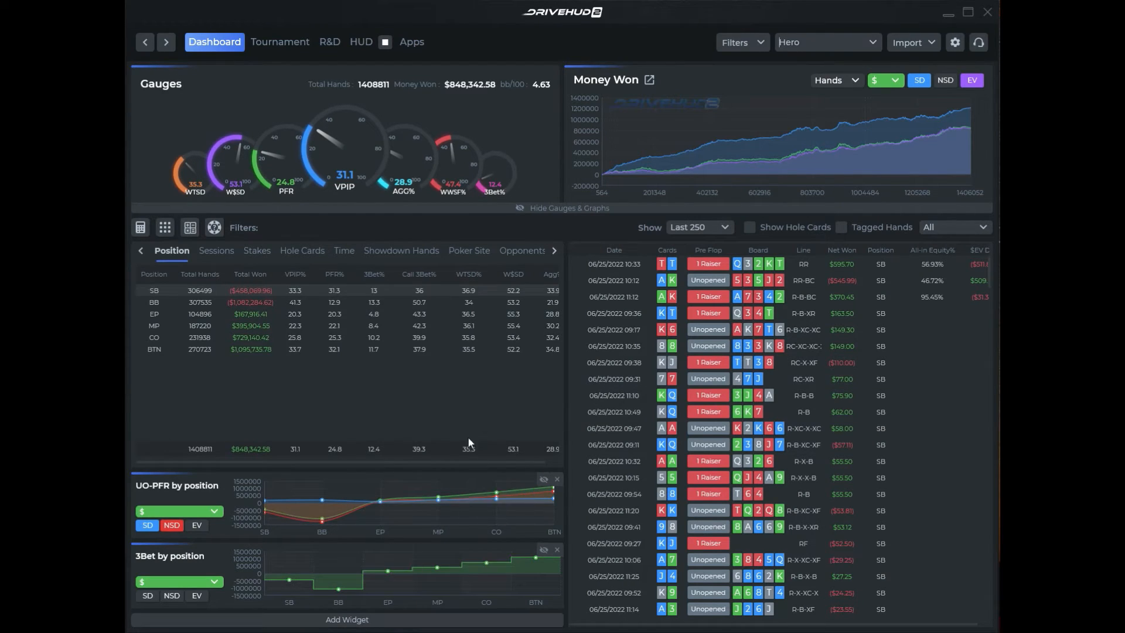
pyautogui.moveTo(432, 582)
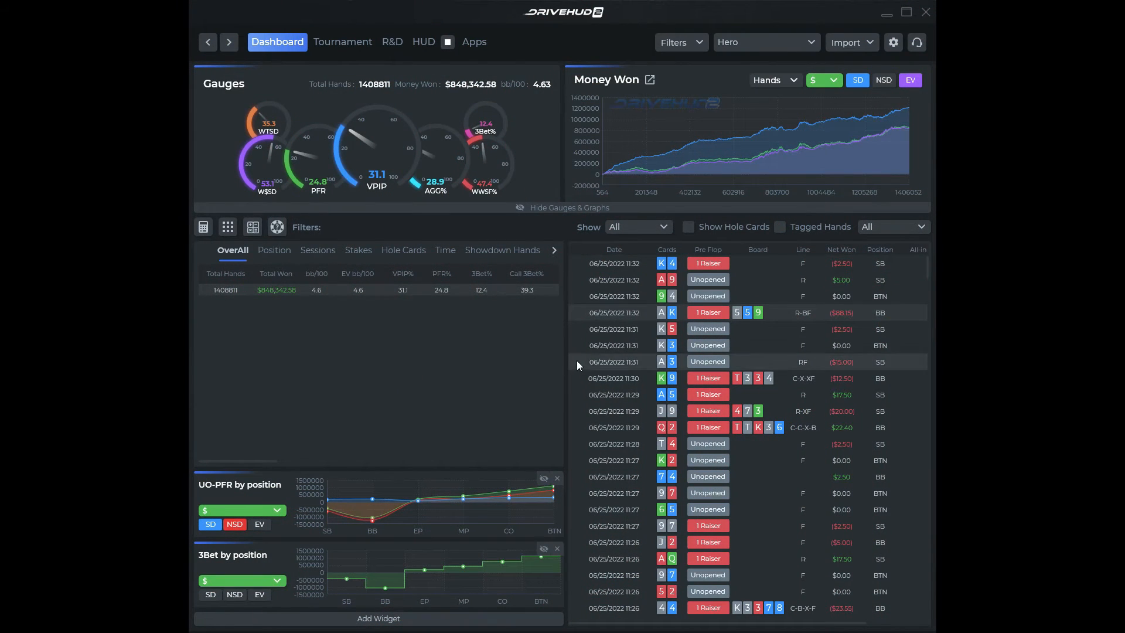
# - View the actions for the AK hand, select it together with the A9 and K5 hands, and review the actions for the group
pyautogui.rightClick(624, 310)
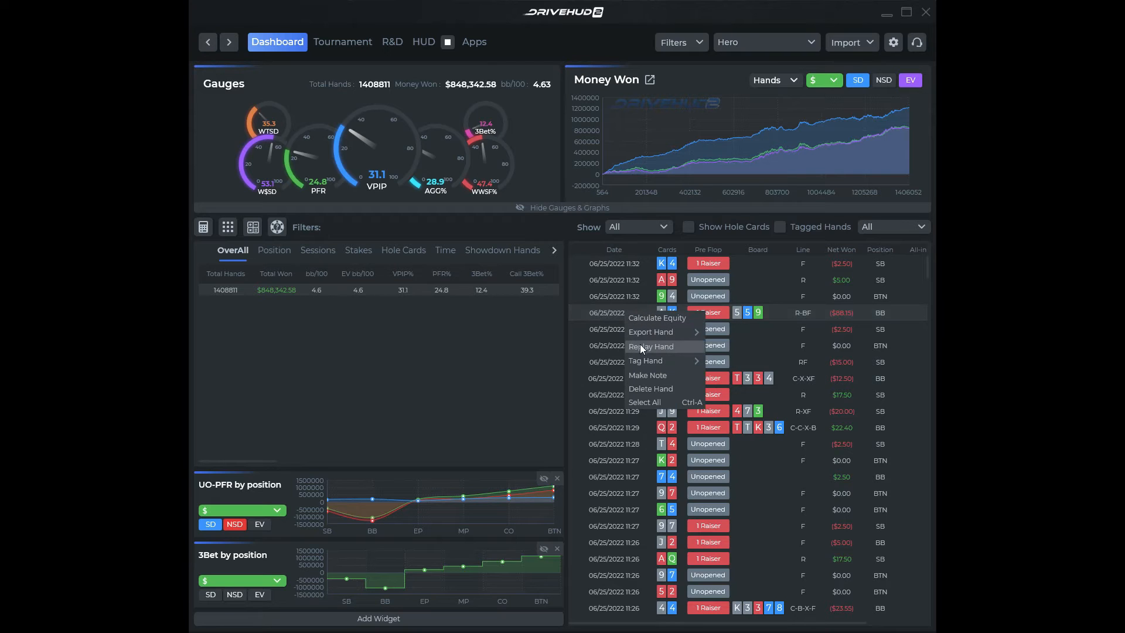
pyautogui.click(609, 312)
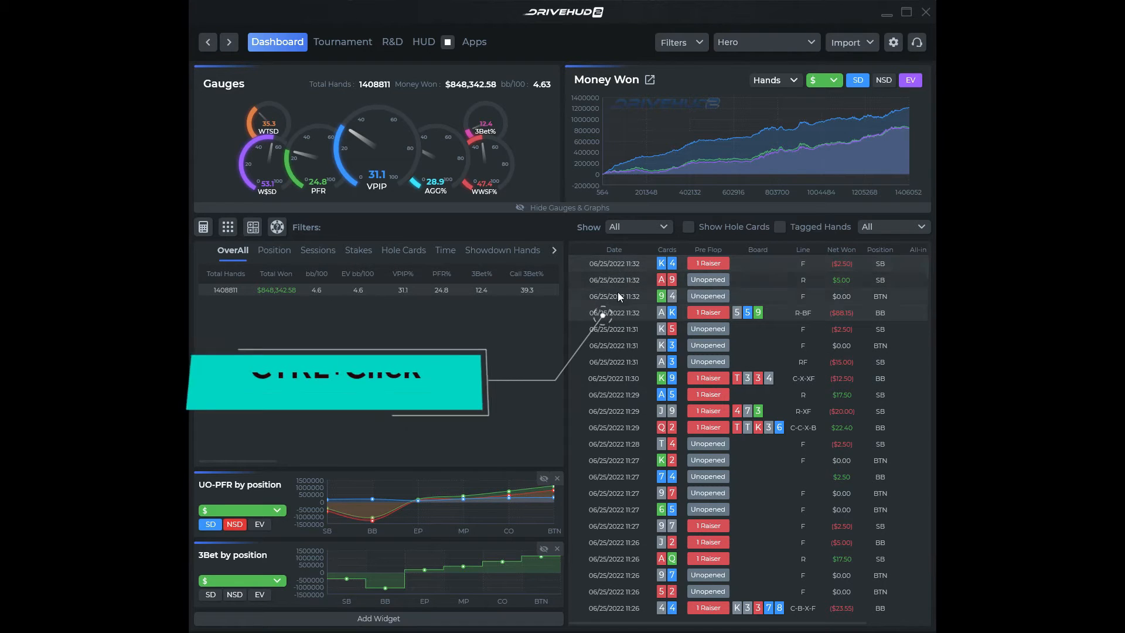
pyautogui.keyDown('ctrl'); pyautogui.click(618, 282); pyautogui.keyUp('ctrl')
pyautogui.keyDown('ctrl'); pyautogui.click(624, 329); pyautogui.keyUp('ctrl')
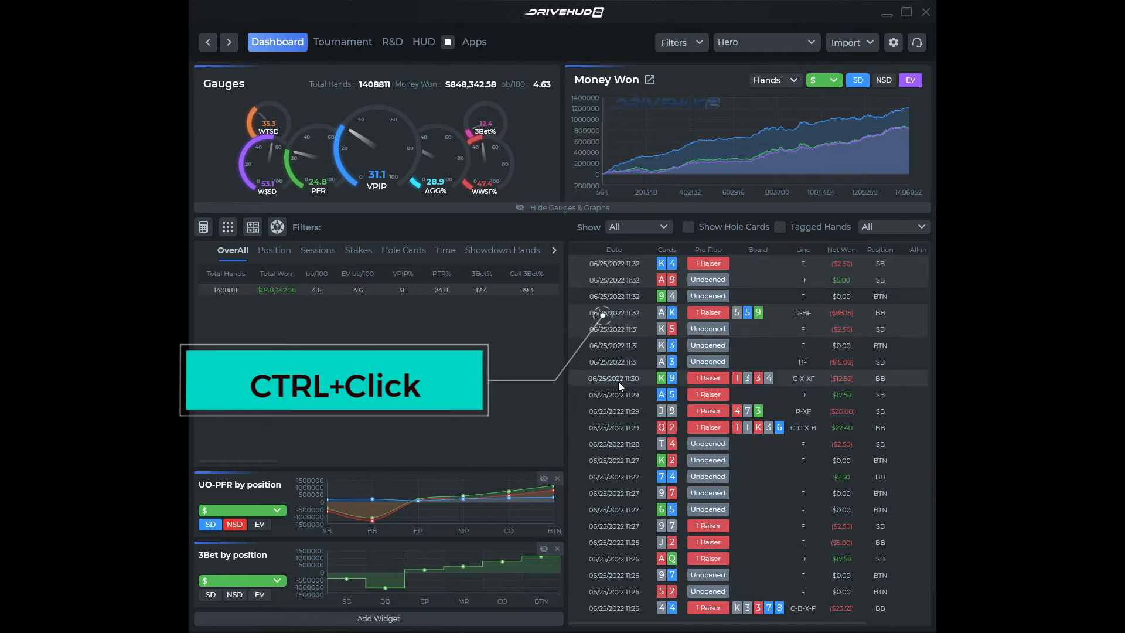
pyautogui.rightClick(615, 317)
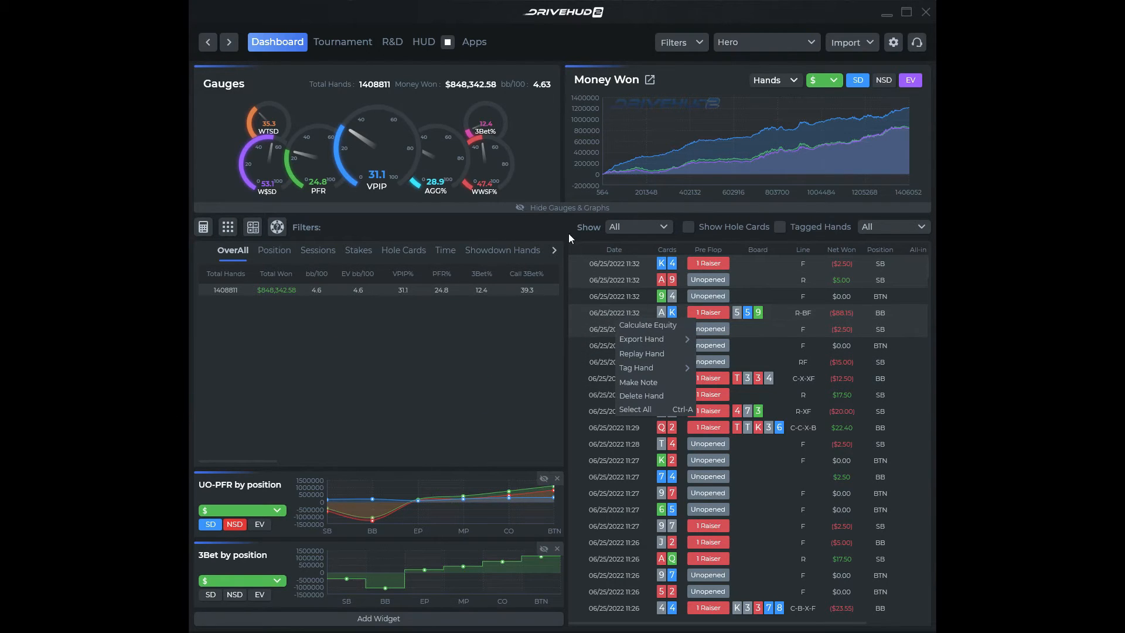
pyautogui.click(603, 361)
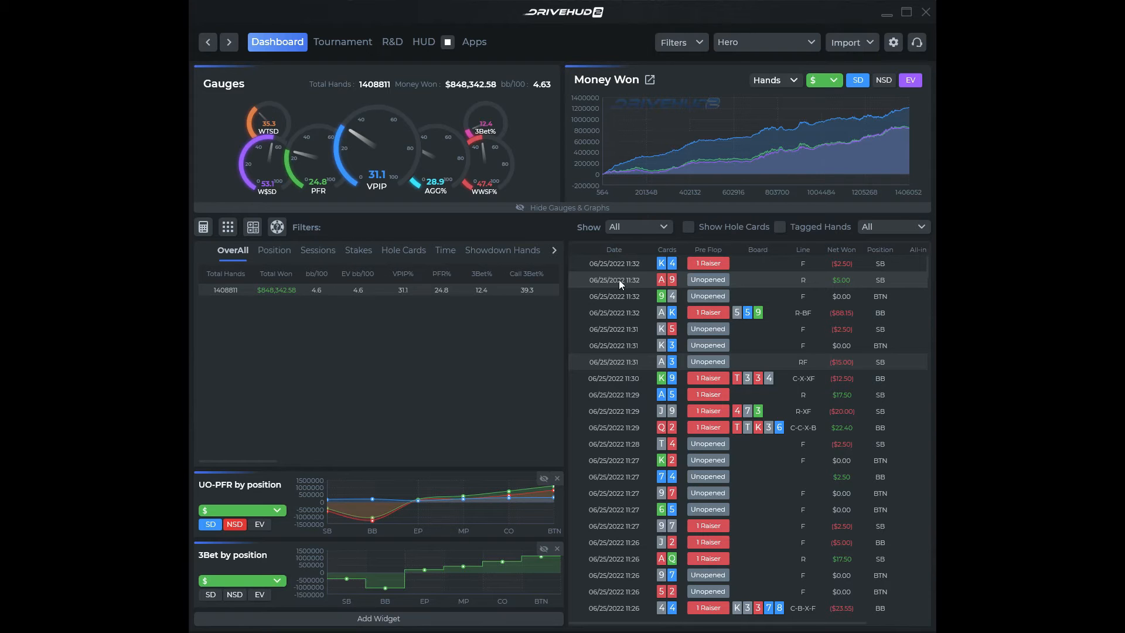
# - Open the AK hand with the 5-5-9 board in the replayer and look over the replayer's list of hands
pyautogui.click(609, 312)
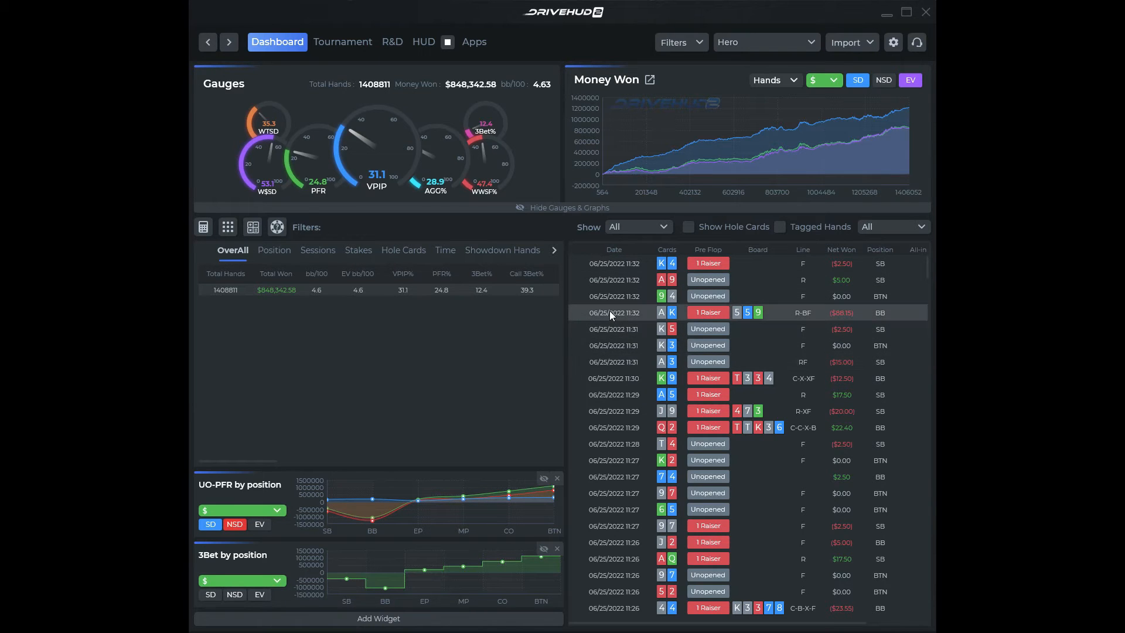
pyautogui.rightClick(609, 310)
pyautogui.click(611, 313)
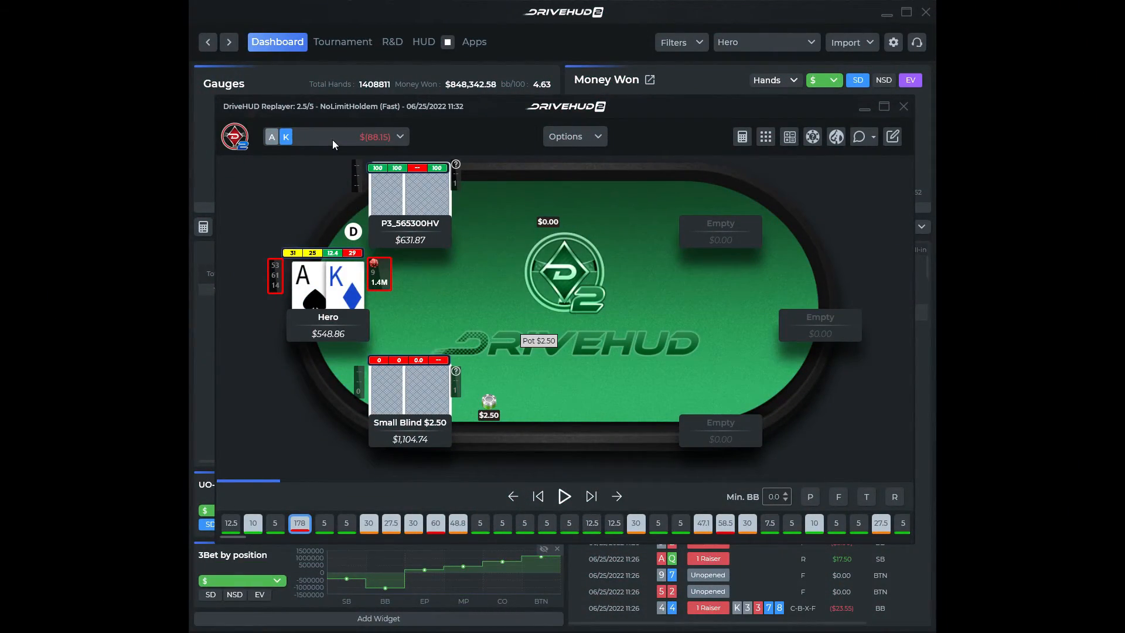
pyautogui.click(398, 137)
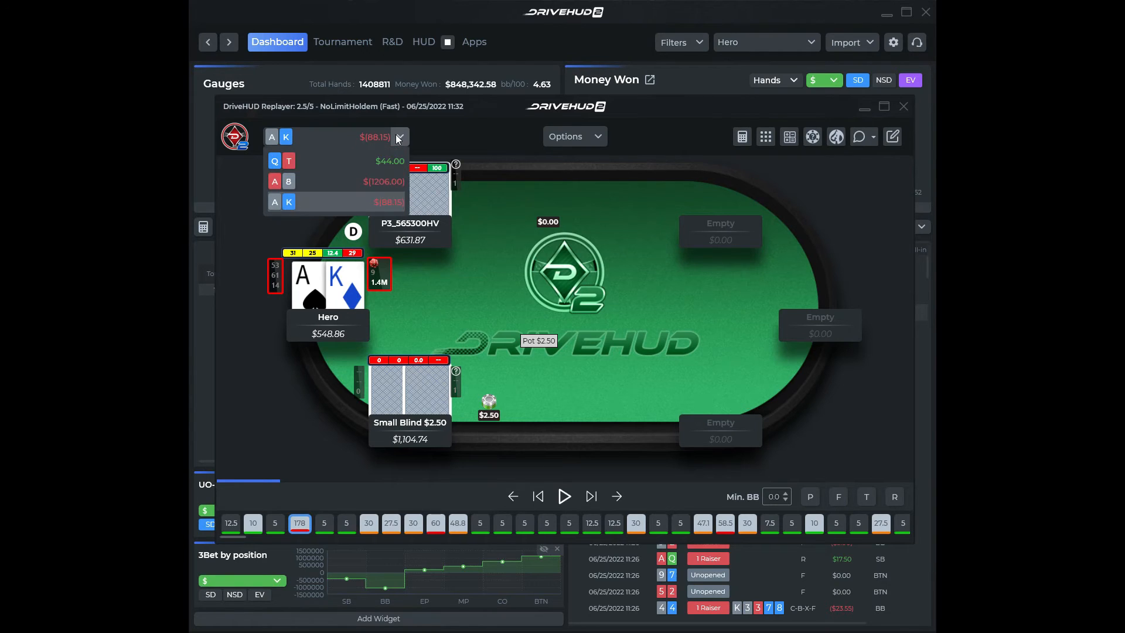
pyautogui.click(431, 141)
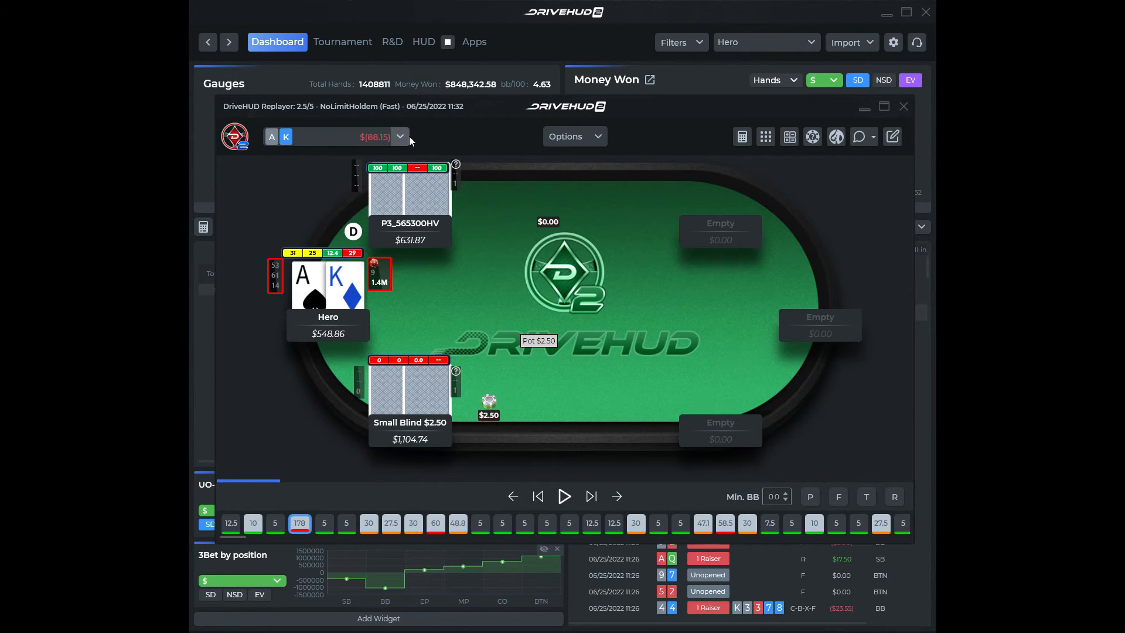
# - Look over the replayer's options, including Tag Hand, Load HUD and Save HUD Position
pyautogui.click(598, 136)
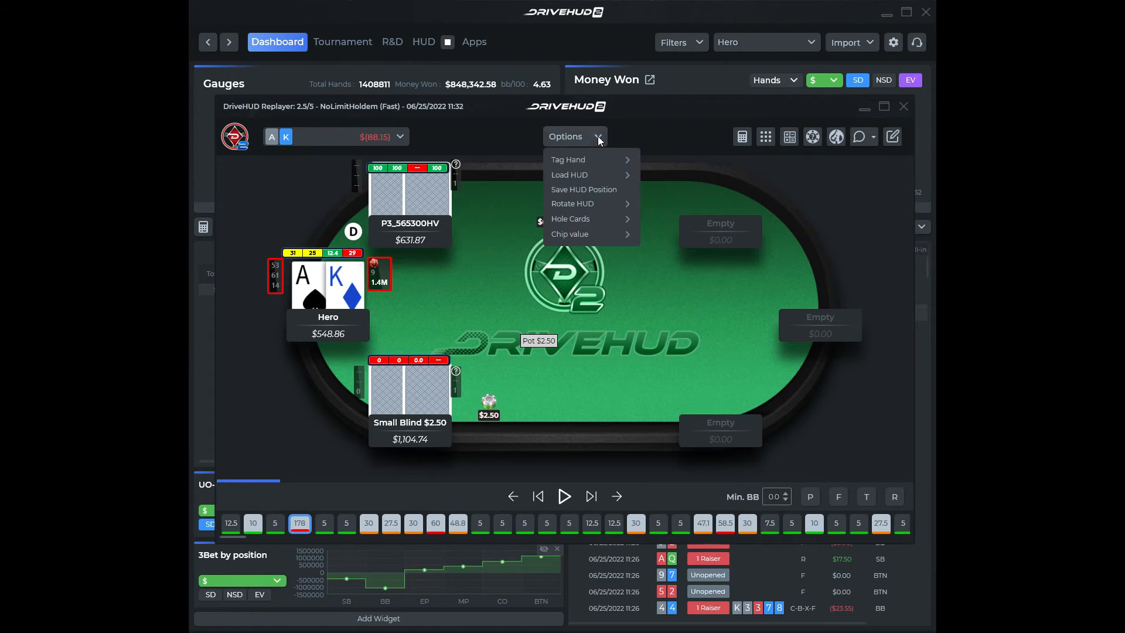
pyautogui.moveTo(596, 162)
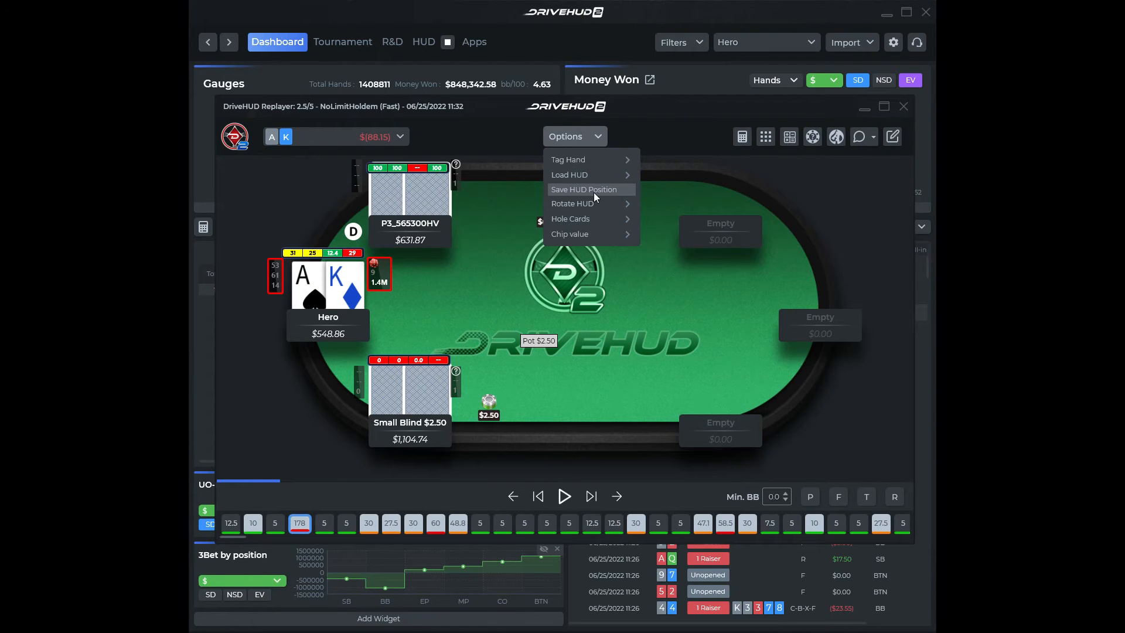
pyautogui.click(495, 220)
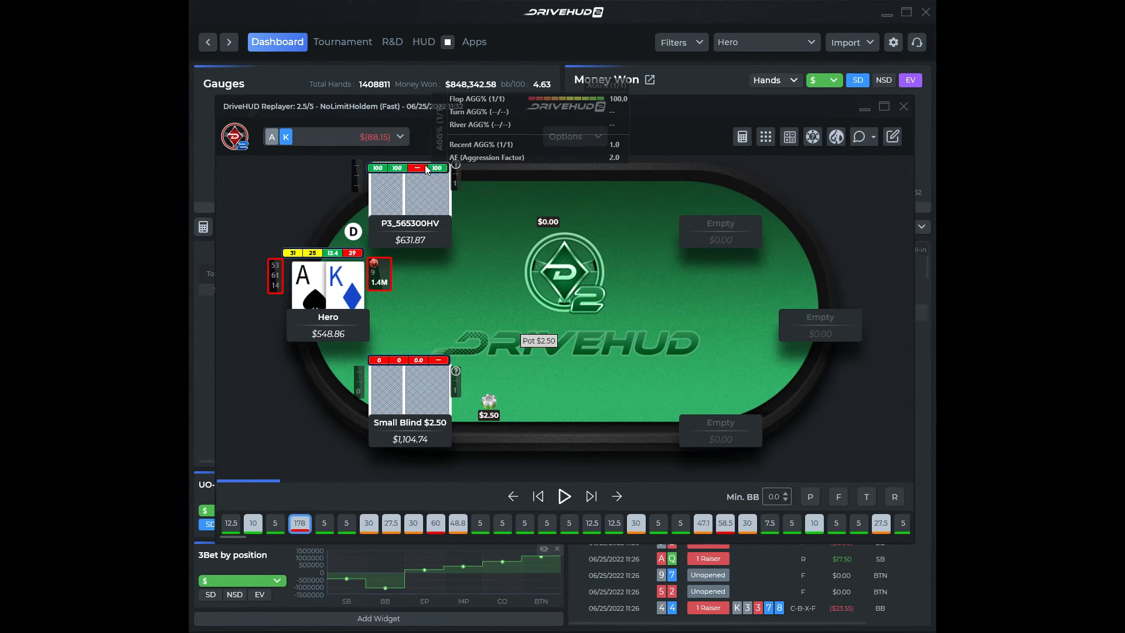
# - Shift the upper player's HUD stat bar and side stat box slightly, and review the Save HUD Position option
pyautogui.moveTo(420, 168)
pyautogui.moveTo(416, 167)
pyautogui.mouseDown()
pyautogui.moveTo(514, 202)
pyautogui.moveTo(507, 187)
pyautogui.moveTo(402, 170)
pyautogui.moveTo(418, 164)
pyautogui.mouseUp()
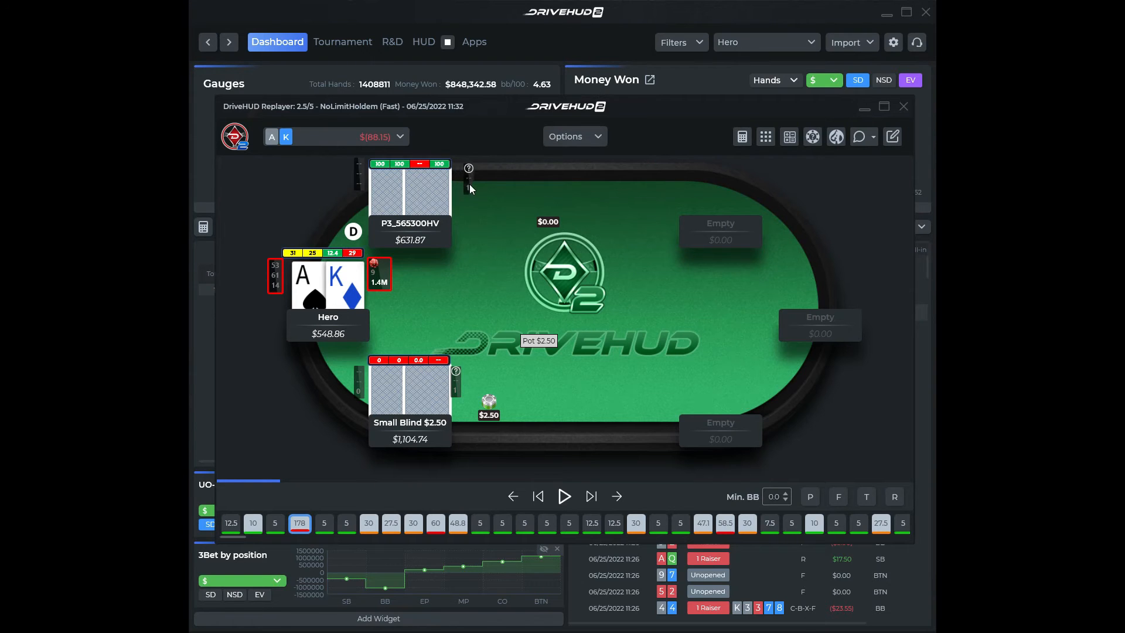
pyautogui.moveTo(459, 191); pyautogui.dragTo(457, 182)
pyautogui.click(586, 142)
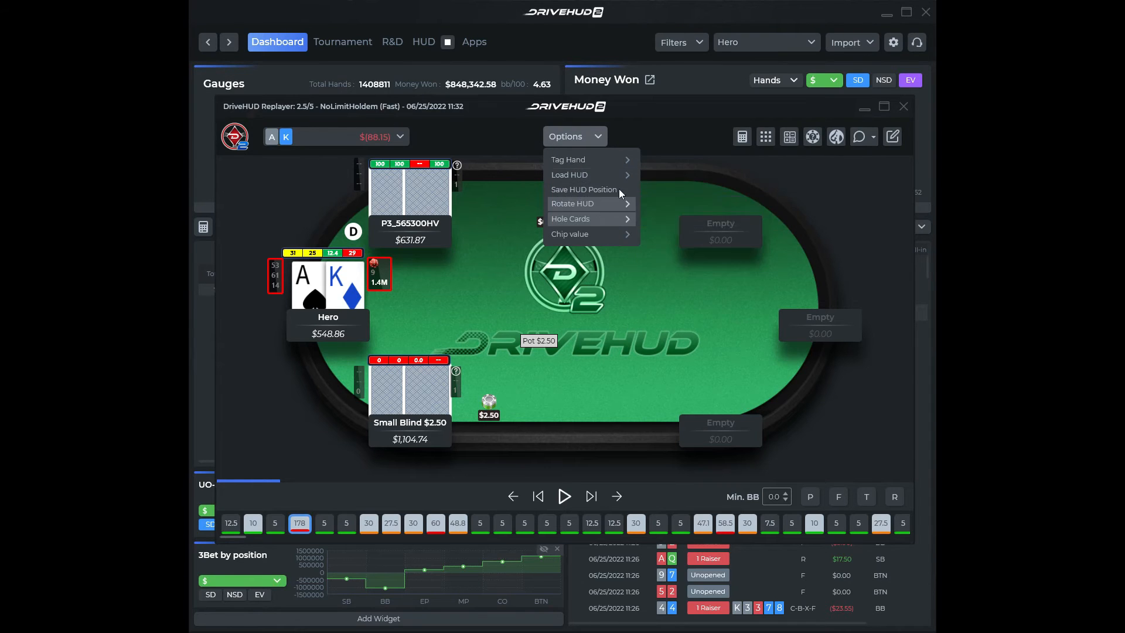
pyautogui.click(669, 144)
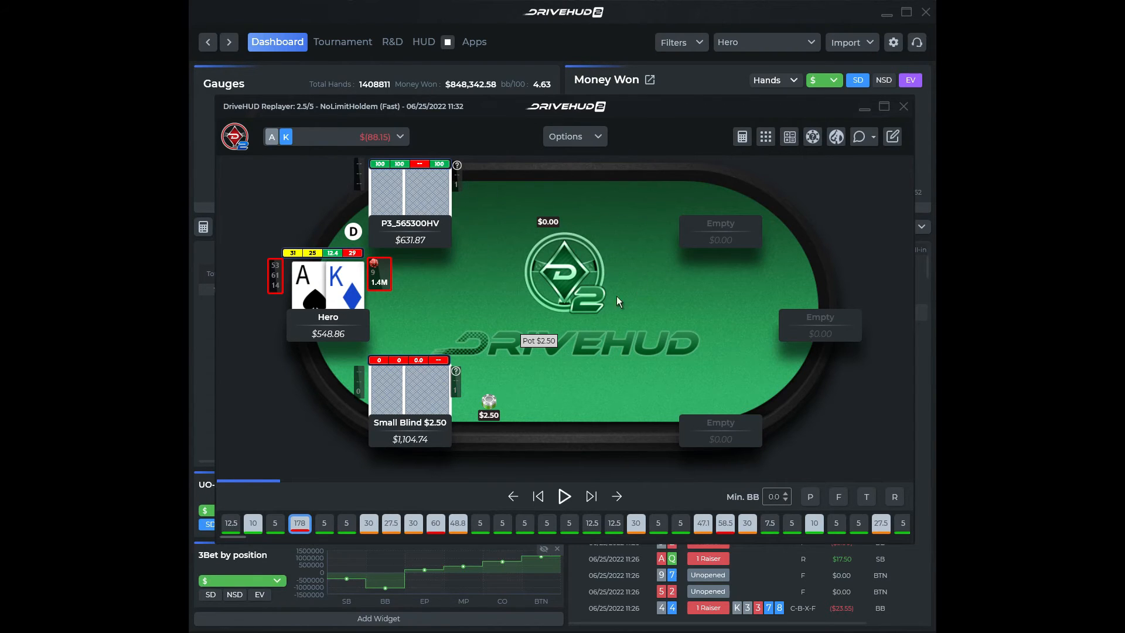
# - Review the replayer's Rotate HUD, Hole Cards and Chip value options, and its hand export formats such as 2+2 and Cardschat
pyautogui.click(583, 133)
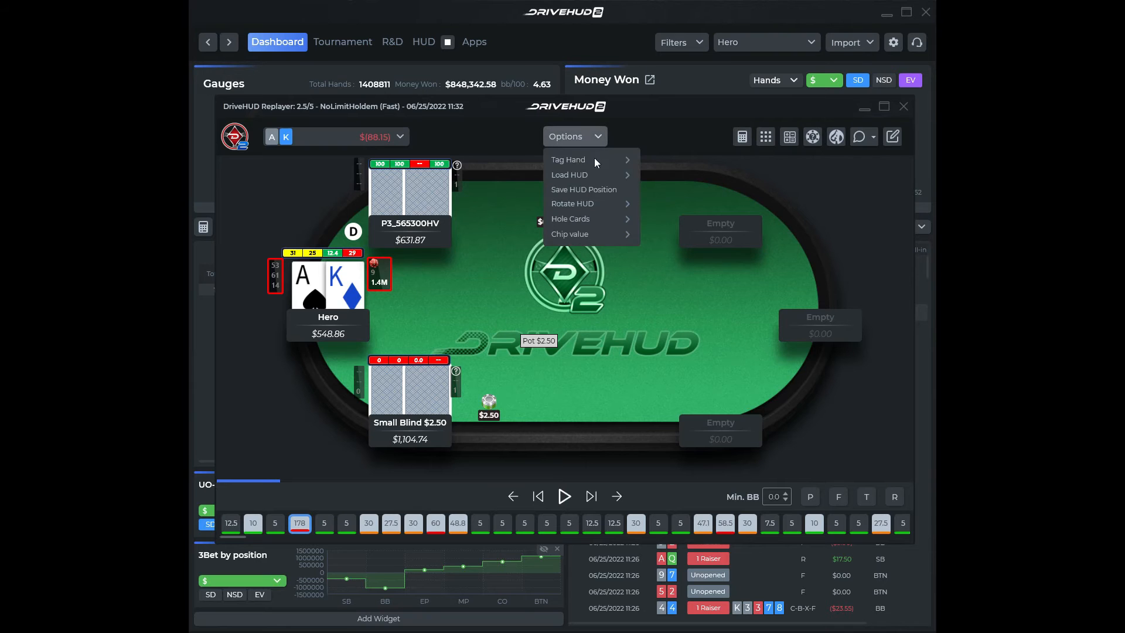
pyautogui.moveTo(598, 202)
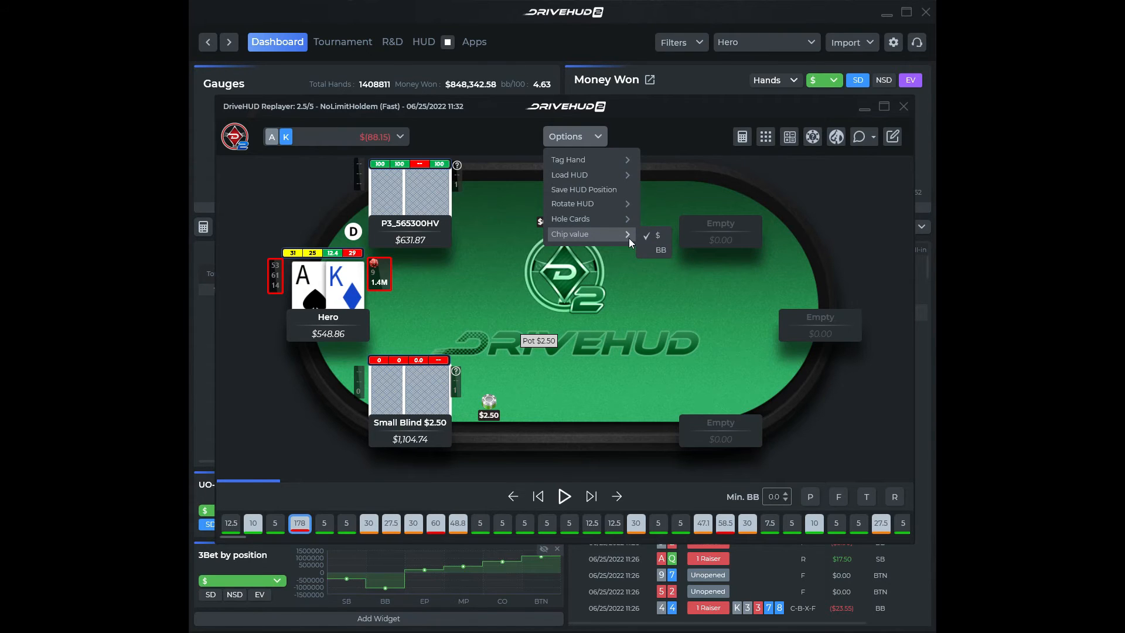
pyautogui.click(685, 162)
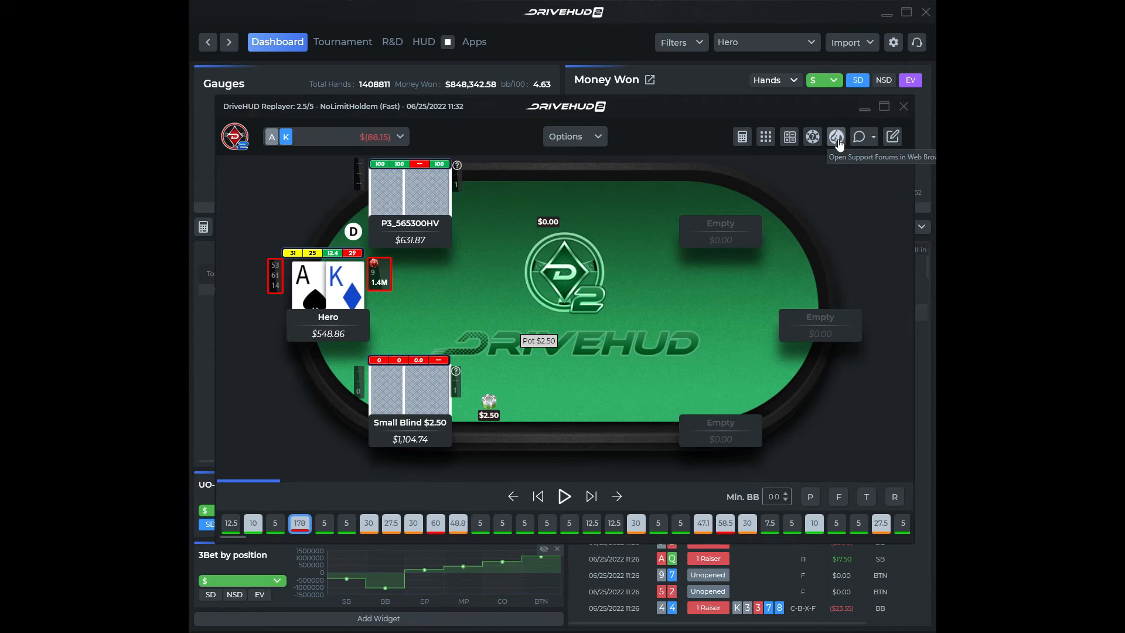
pyautogui.click(867, 137)
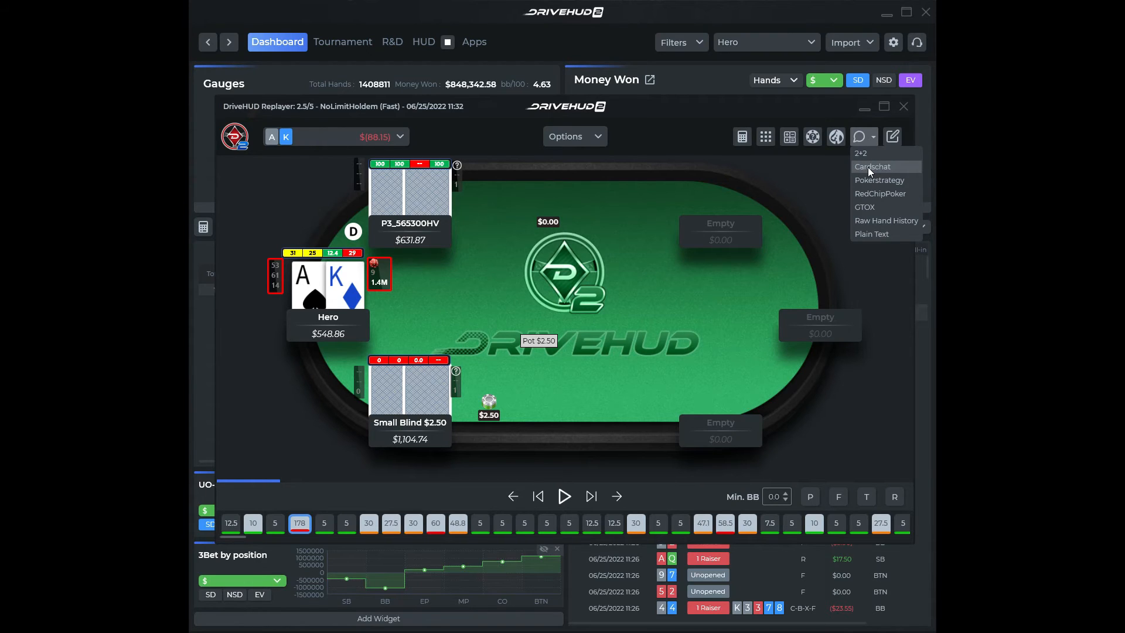
pyautogui.click(827, 170)
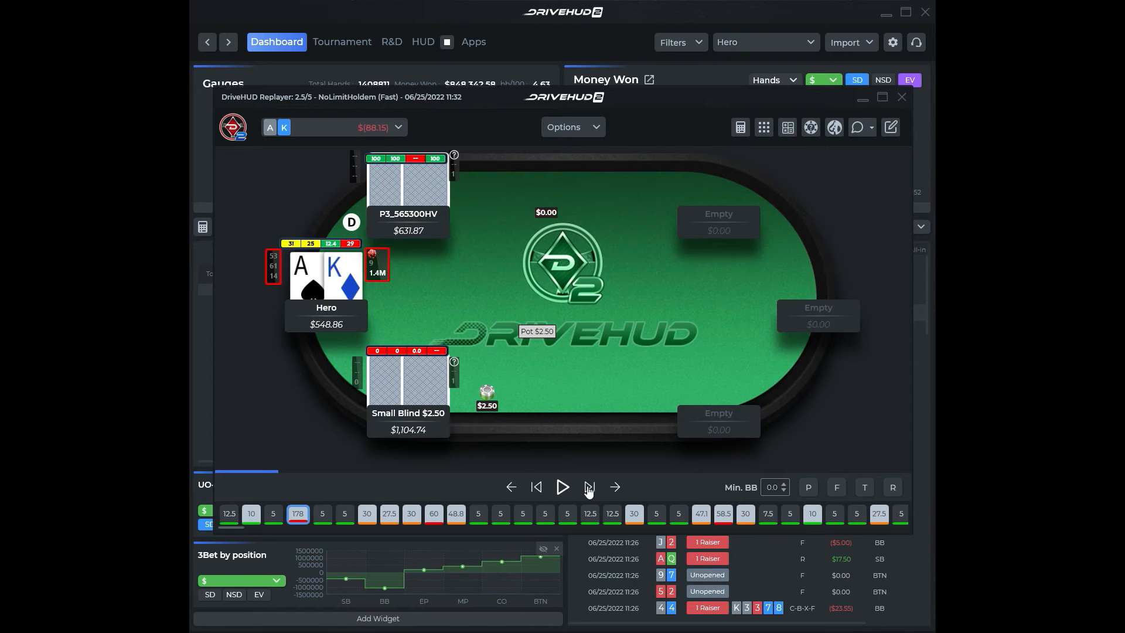
# - Advance the hand replay to the $12.50 raise and step back through the actions
pyautogui.click(589, 488)
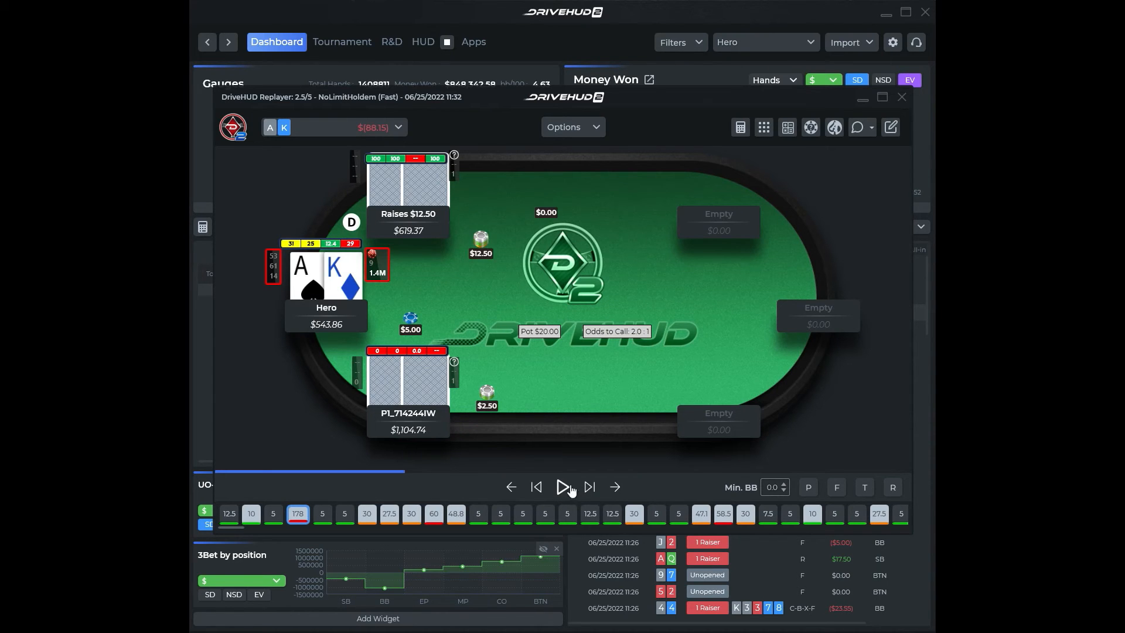
pyautogui.click(537, 488)
pyautogui.click(537, 488)
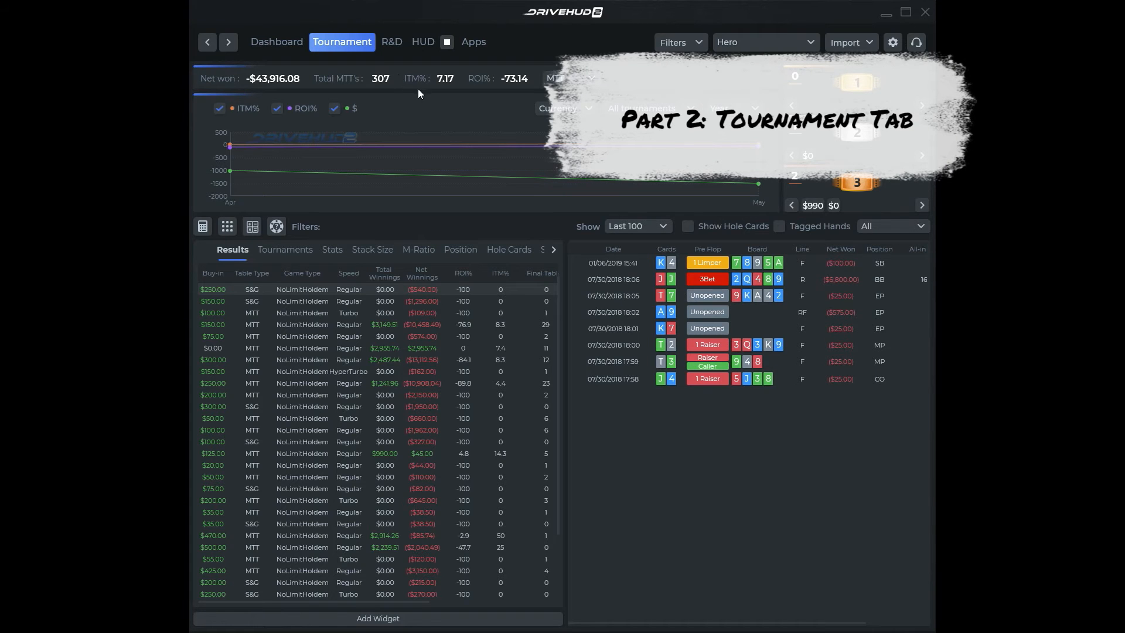
# - View the MTT, S&G and All tournament type choices, and browse the tournament reports through Hand Chart Deviation and back to Results
pyautogui.click(586, 79)
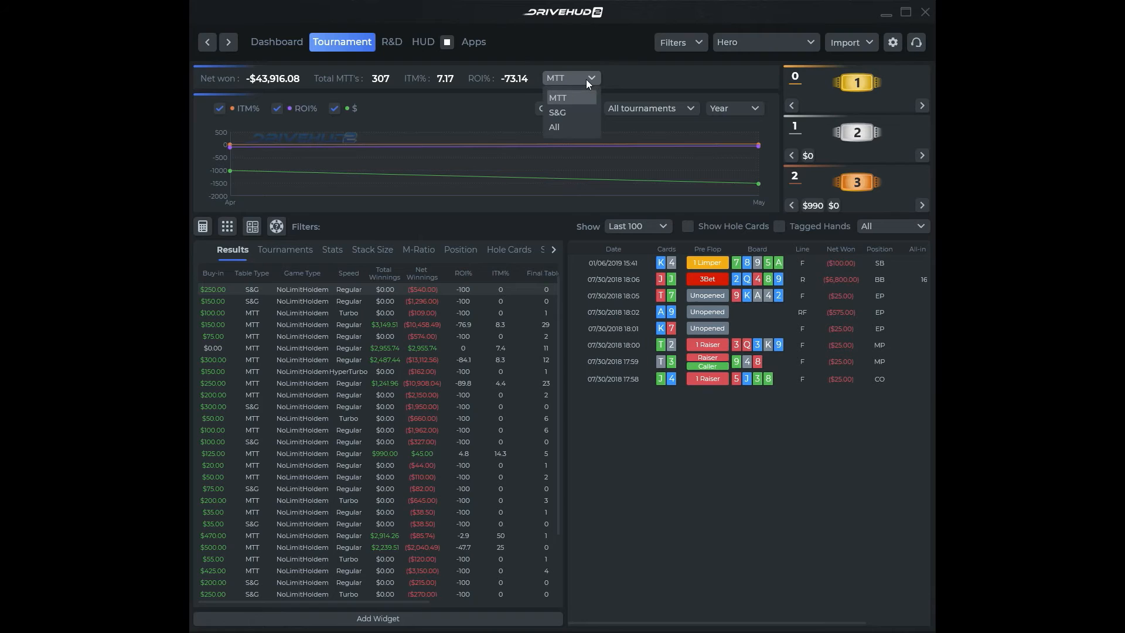
pyautogui.click(632, 78)
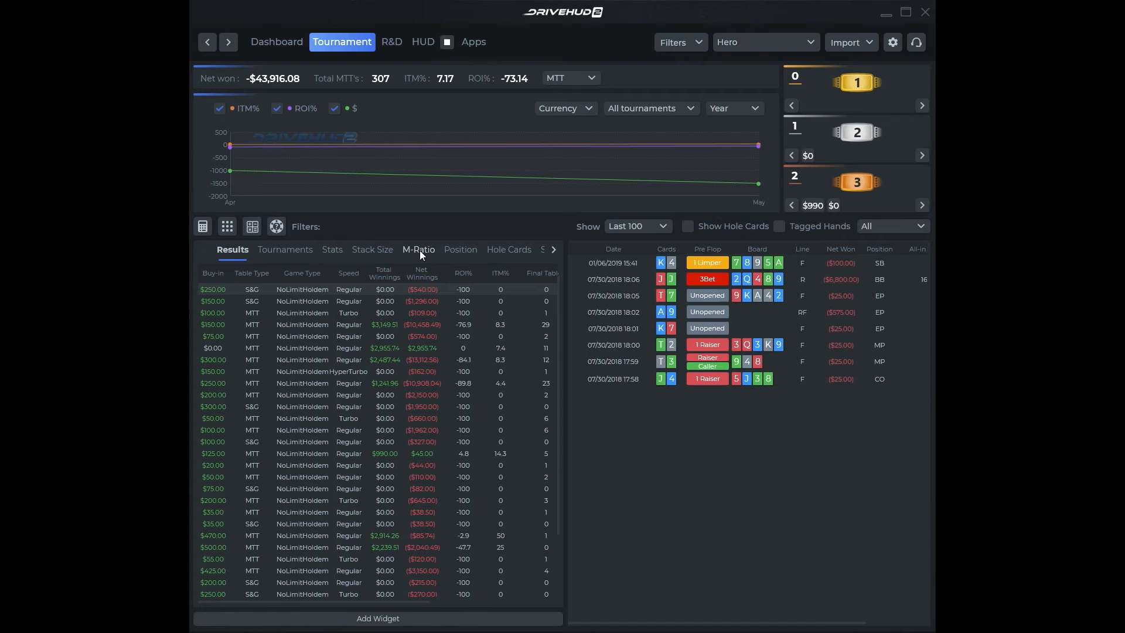
pyautogui.click(551, 251)
pyautogui.click(552, 250)
pyautogui.click(551, 250)
pyautogui.click(551, 251)
pyautogui.click(552, 251)
pyautogui.click(550, 251)
pyautogui.click(551, 251)
pyautogui.click(551, 250)
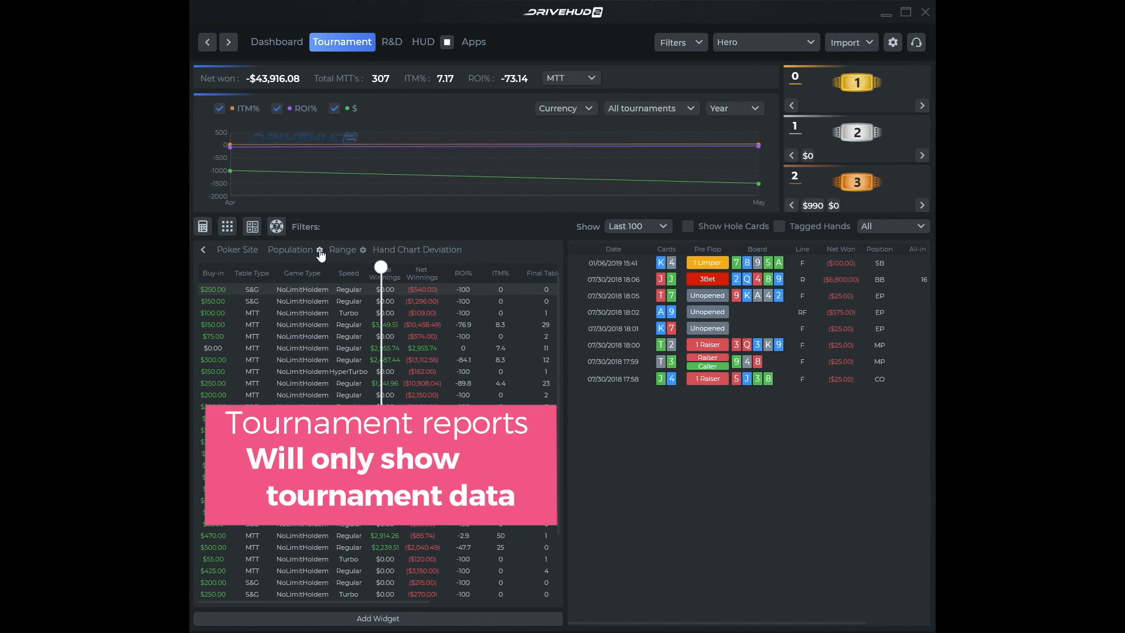
pyautogui.click(203, 249)
pyautogui.click(203, 249)
pyautogui.click(203, 250)
pyautogui.click(203, 250)
pyautogui.click(203, 250)
pyautogui.click(203, 250)
pyautogui.click(203, 250)
pyautogui.click(203, 250)
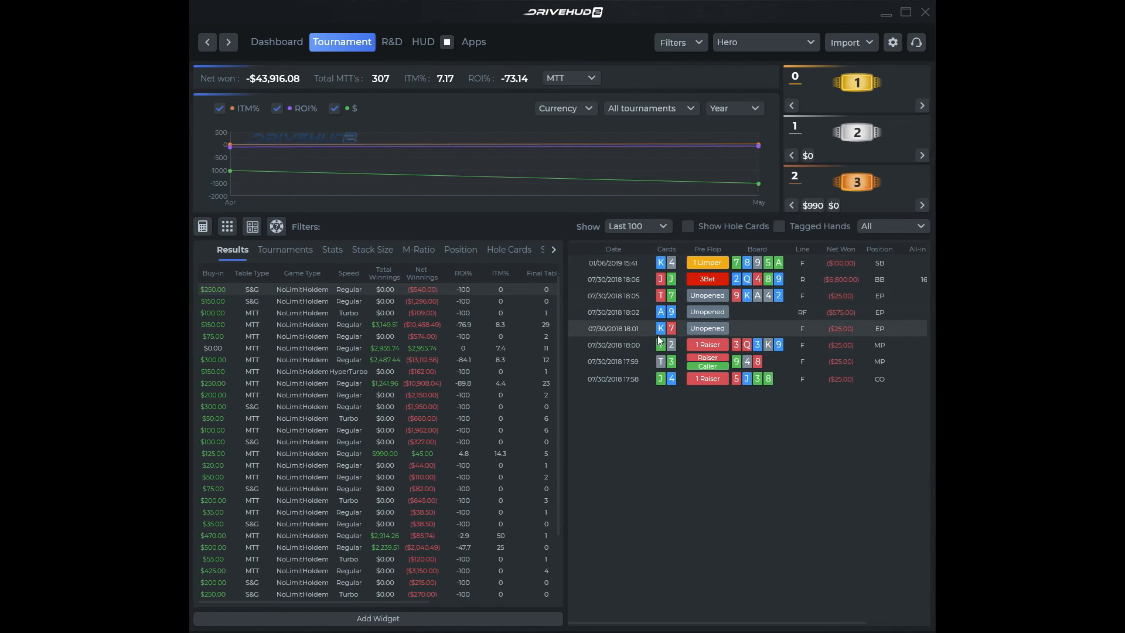
# - Open the ICM calculation for the tournament's JJ 3Bet hand, review its setup, and close it
pyautogui.rightClick(617, 280)
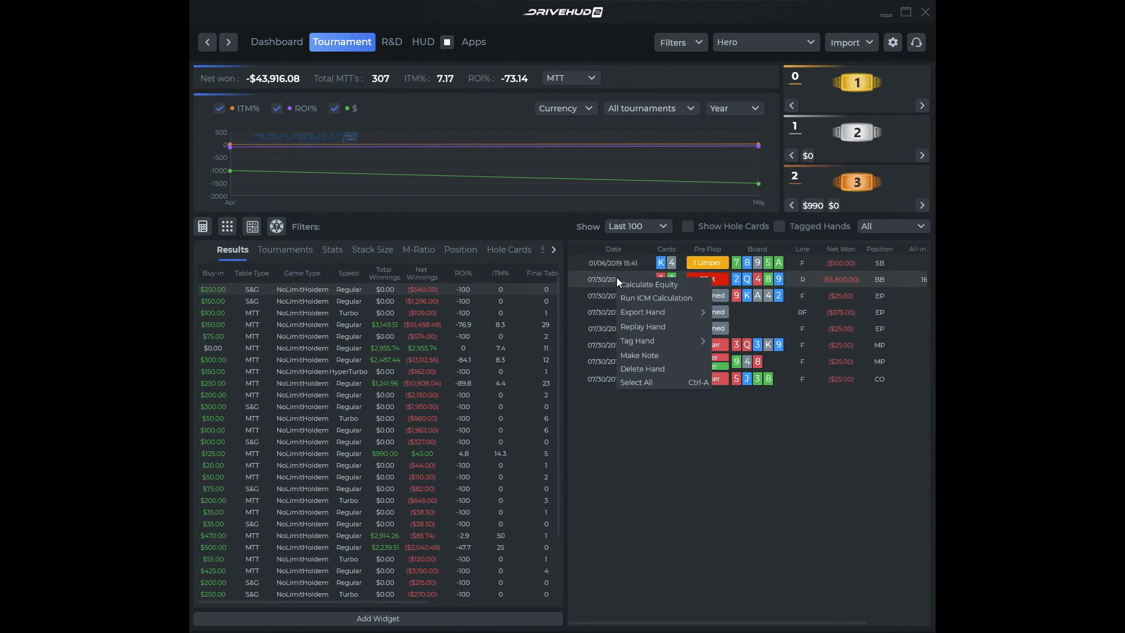
pyautogui.click(646, 297)
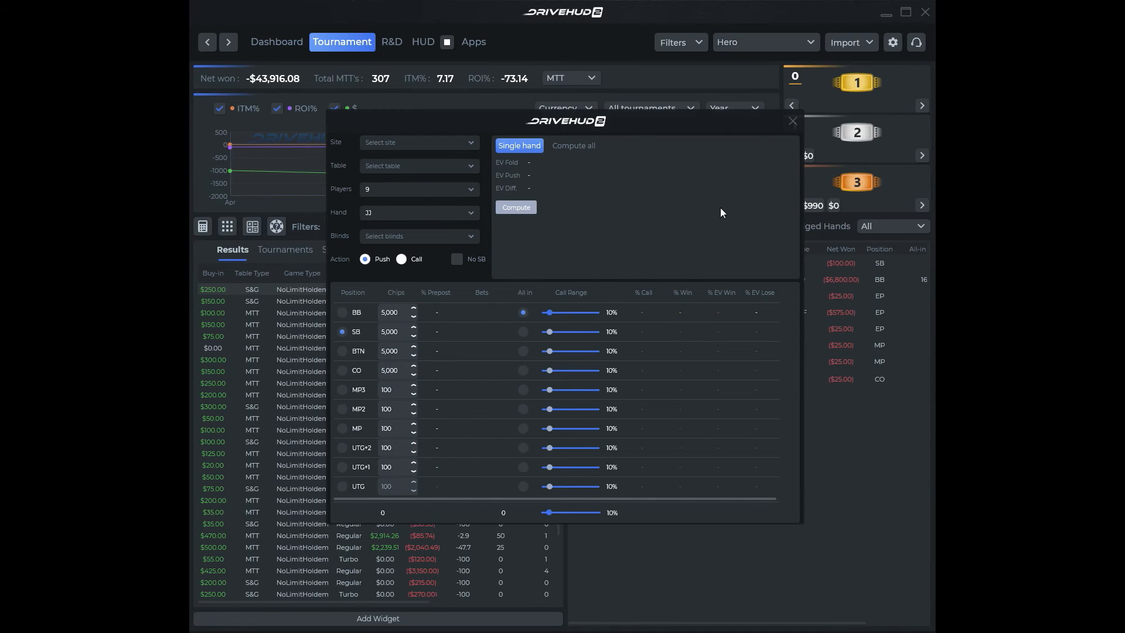
pyautogui.click(796, 120)
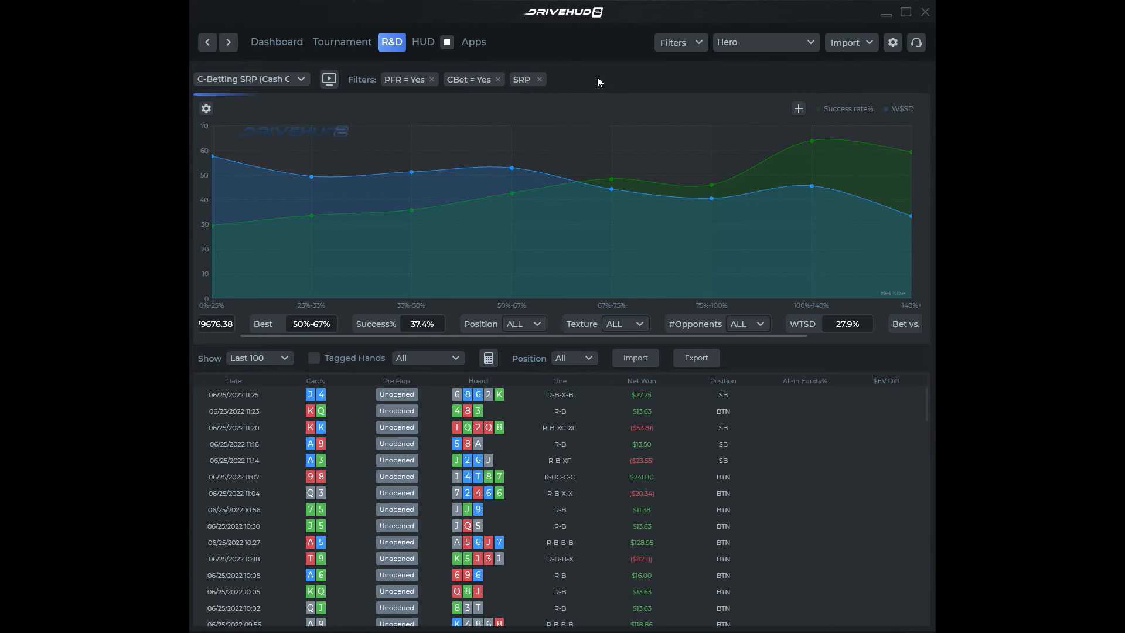
# - Review the predefined R&D reports, such as the C-Betting SRP, 3-Bet and 4-Bet variants
pyautogui.click(294, 82)
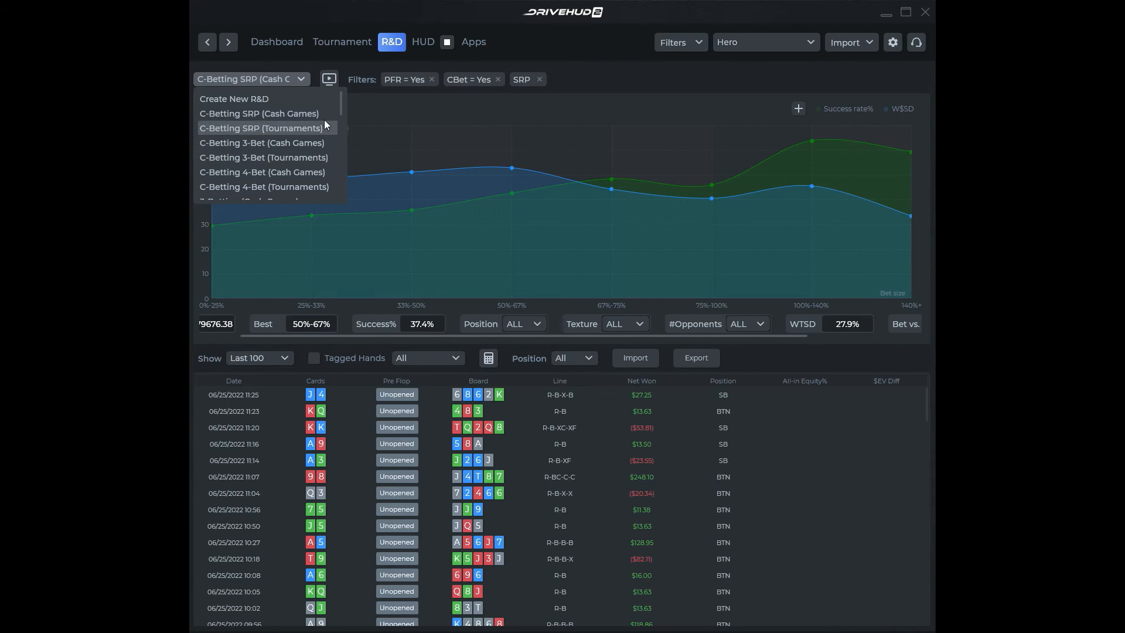
pyautogui.click(597, 80)
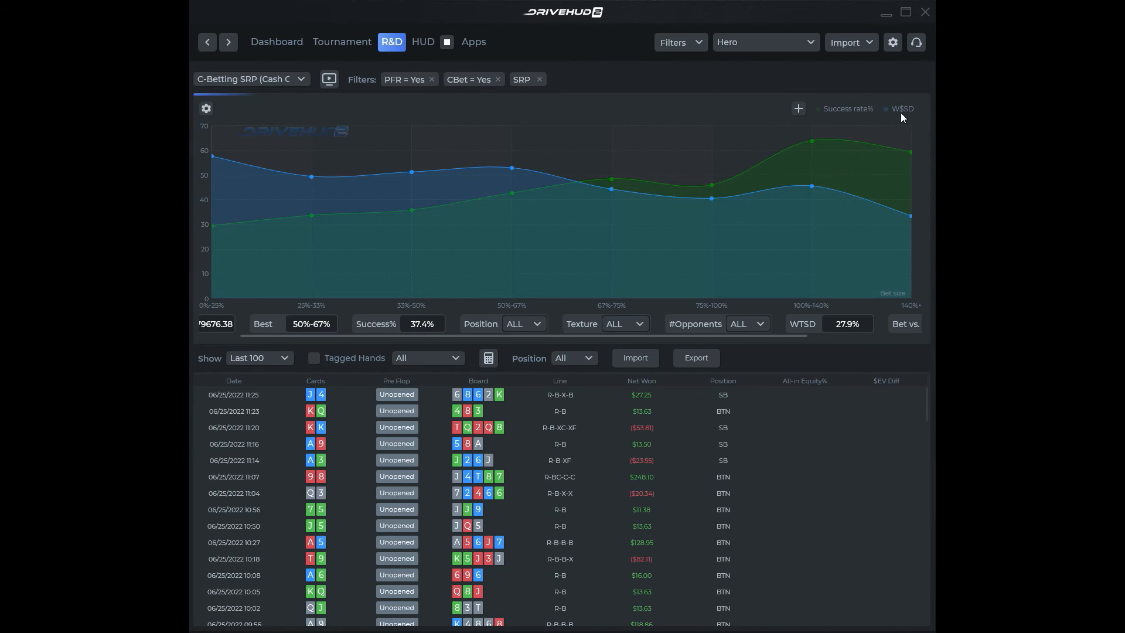
# - Add the WWSF stat to the C-Betting SRP graph with the axis label wwsf and a red colour
pyautogui.click(797, 110)
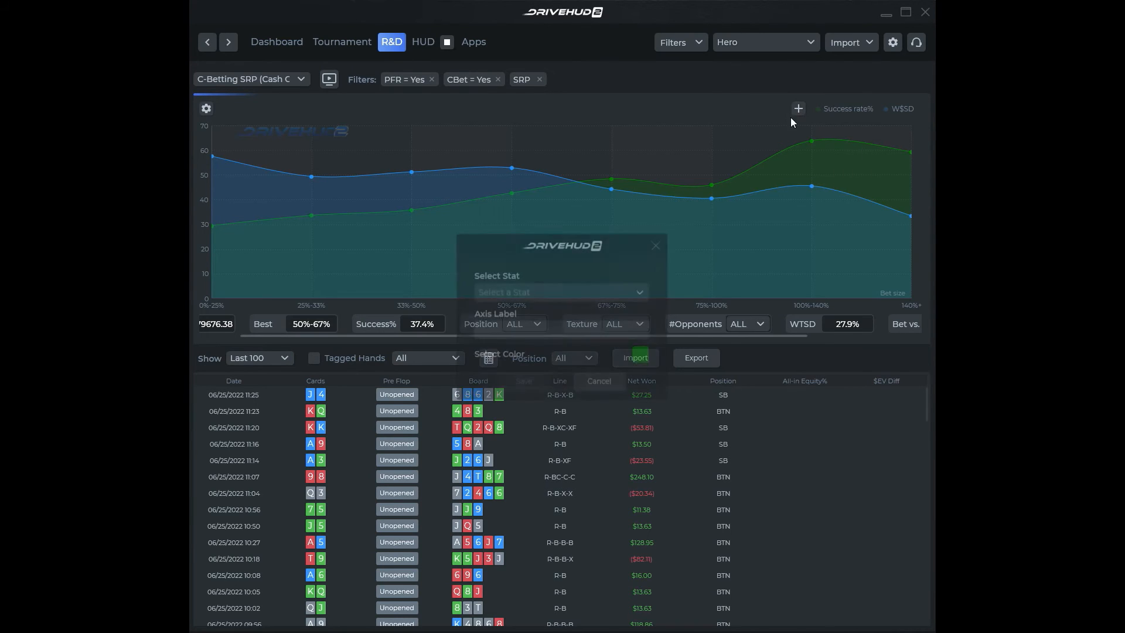
pyautogui.click(576, 293)
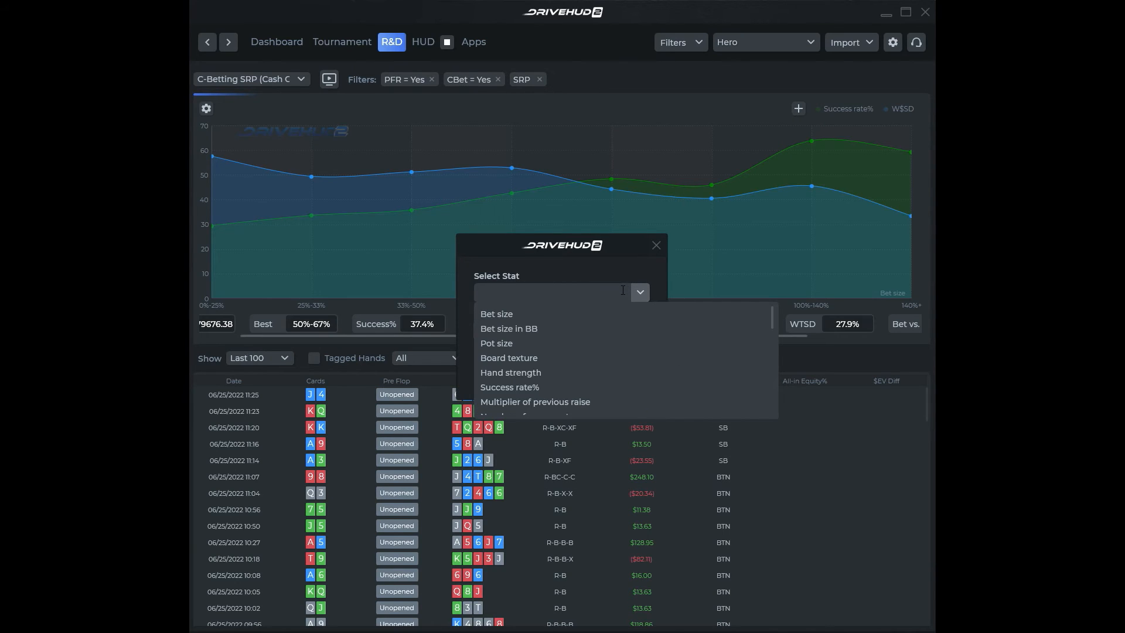
pyautogui.write('ww')
pyautogui.click(578, 312)
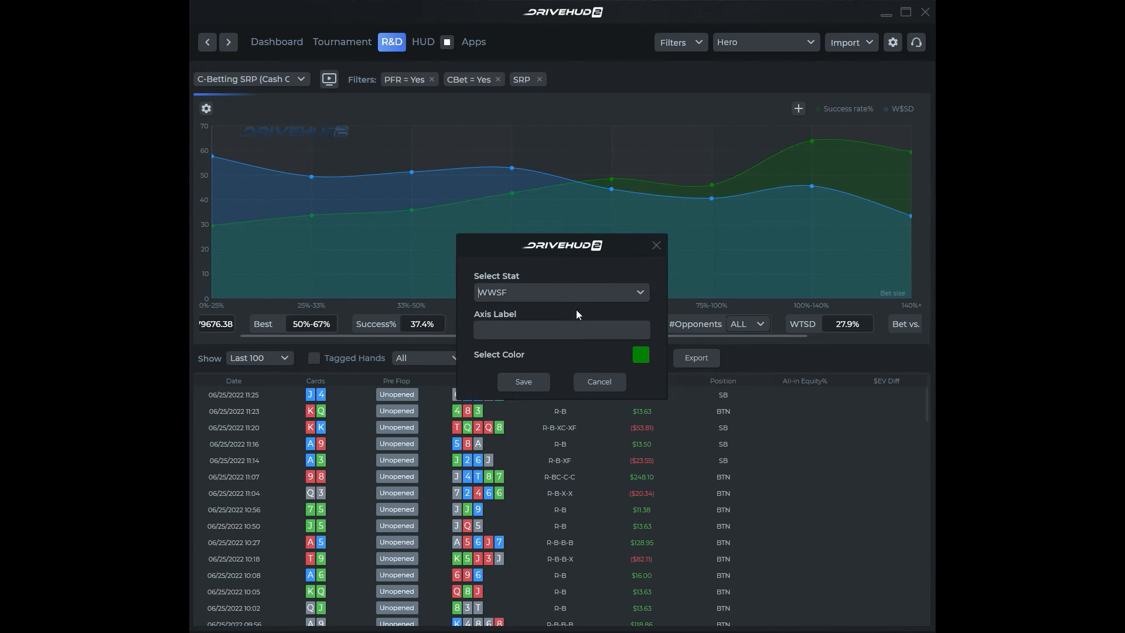
pyautogui.click(535, 329)
pyautogui.write('wwsf')
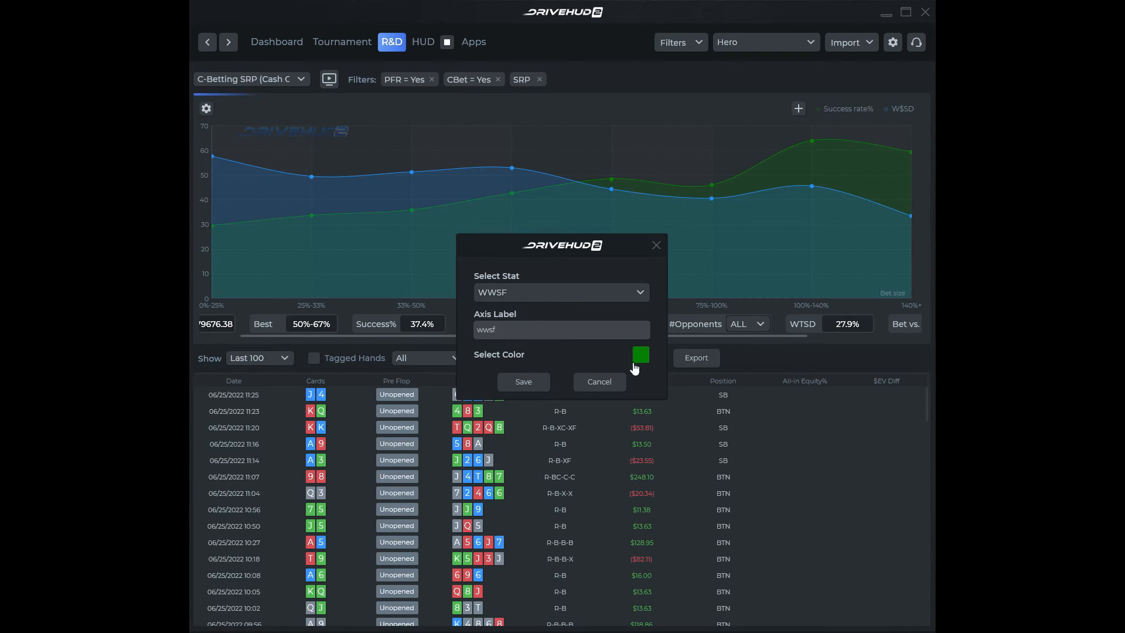
pyautogui.click(638, 358)
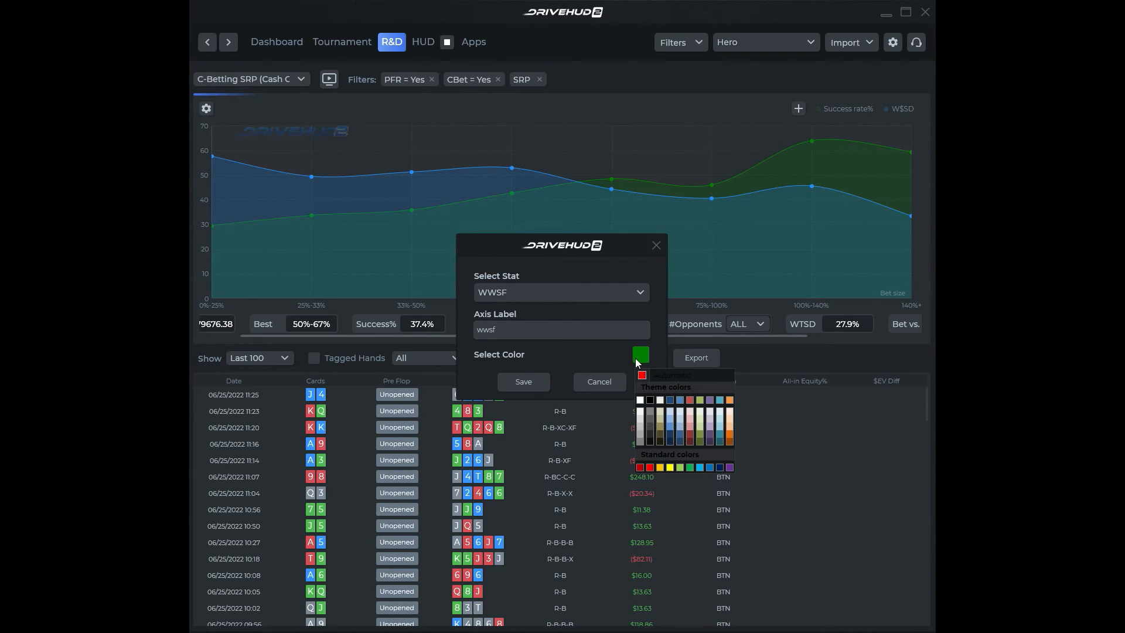
pyautogui.click(689, 400)
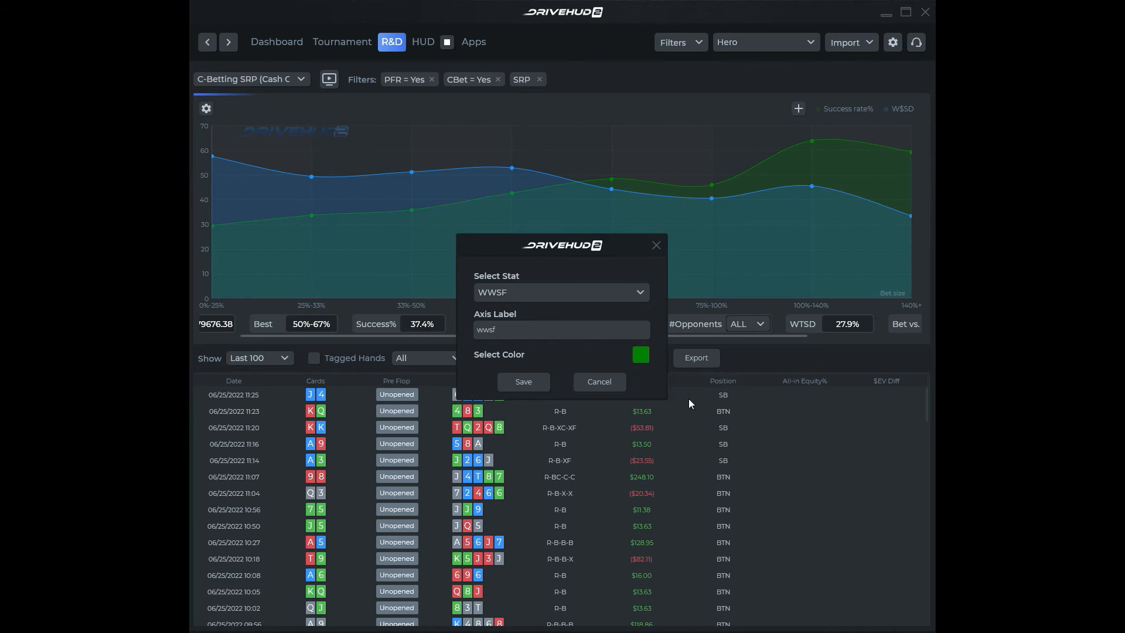
pyautogui.click(539, 384)
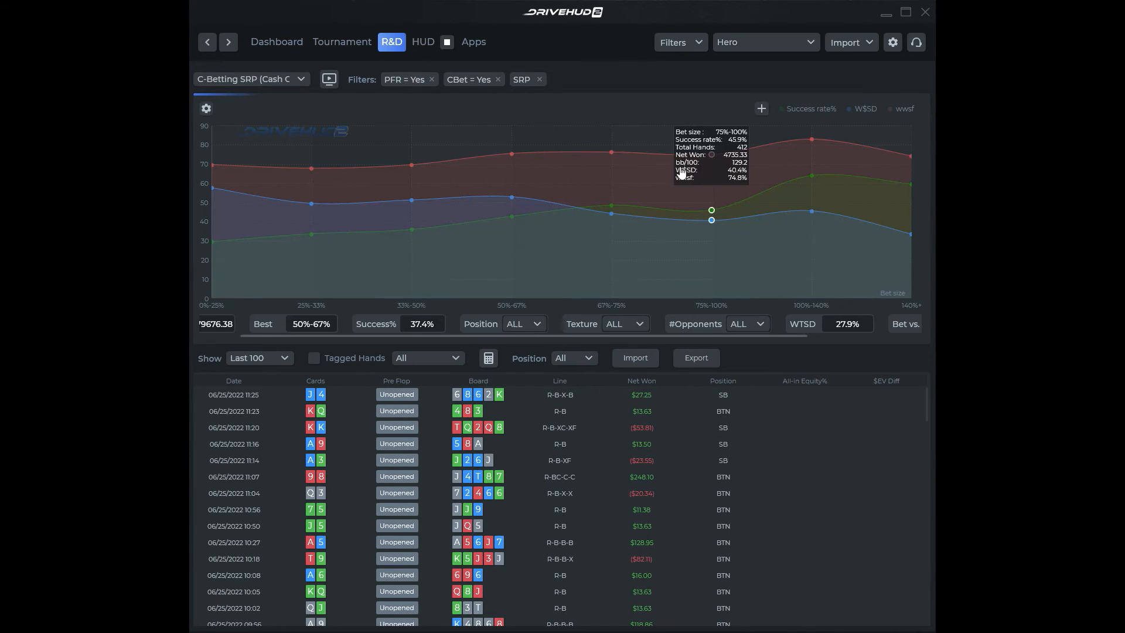
# - List the hands behind the graph's 50%-67% bet size point, and set the report's Position widget to SB
pyautogui.click(511, 198)
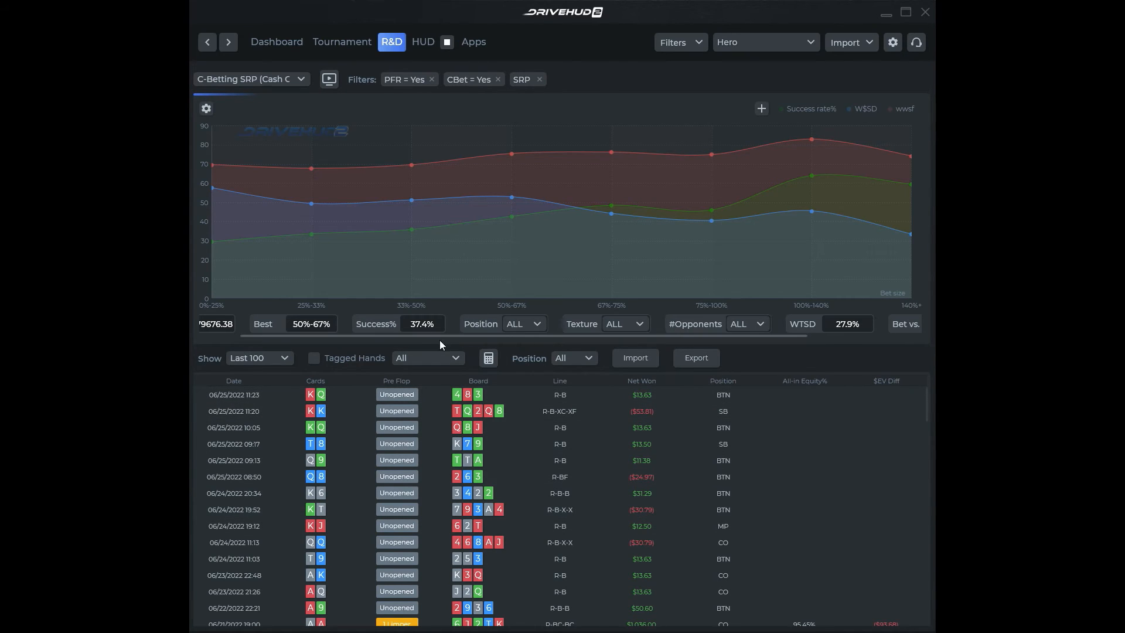
pyautogui.moveTo(412, 336); pyautogui.dragTo(317, 345)
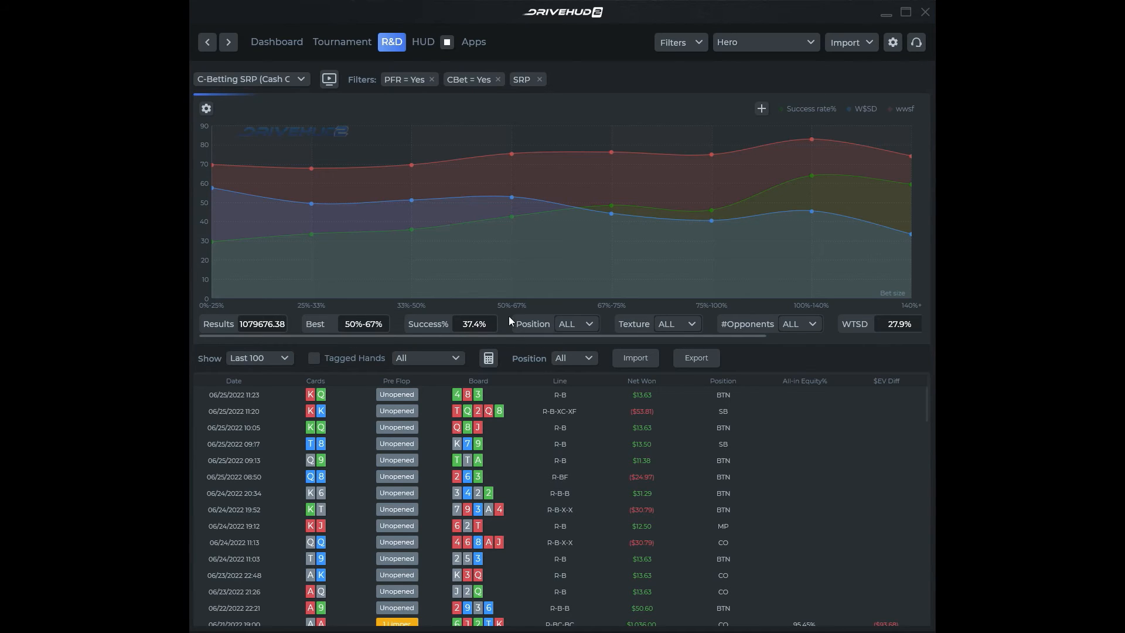
pyautogui.click(588, 324)
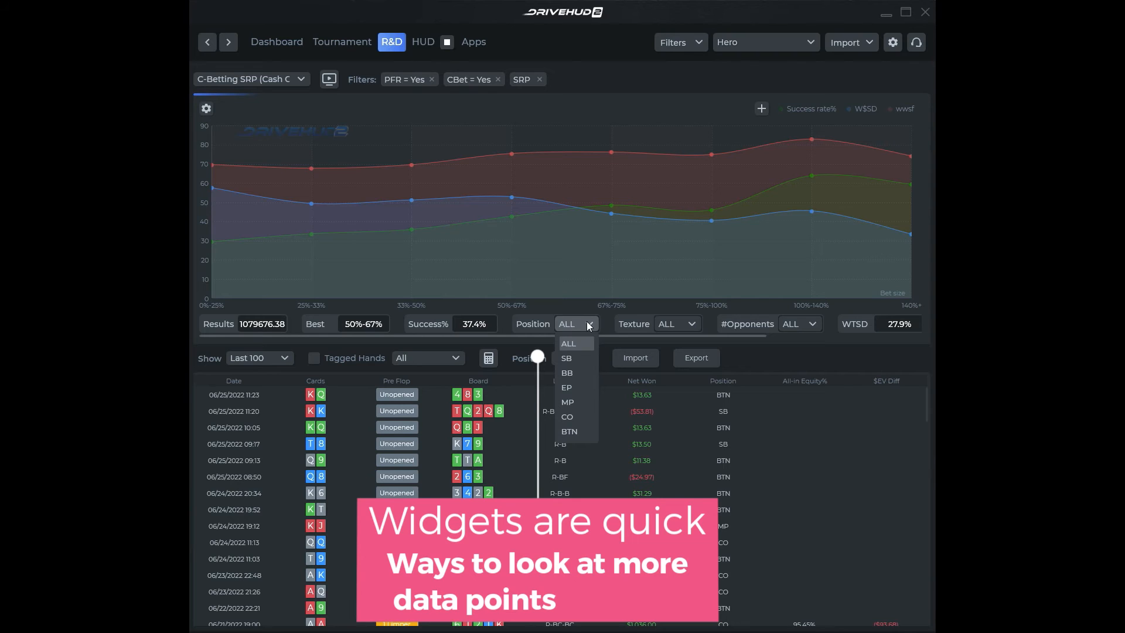
pyautogui.click(575, 360)
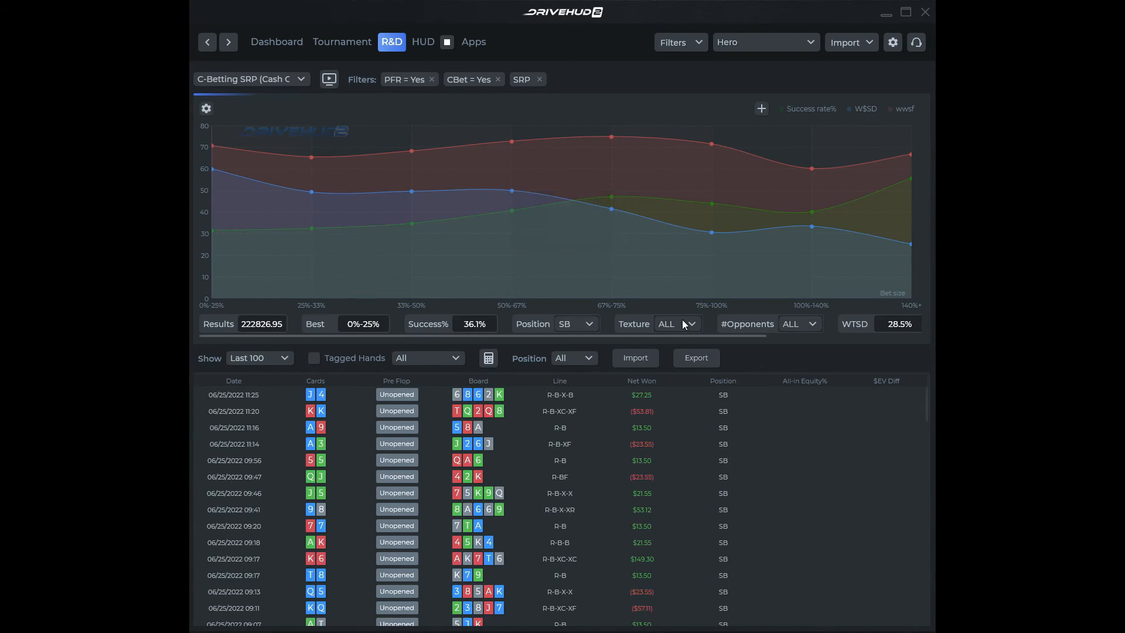
# - Look through the report's remaining widgets and the actions available for the first listed hand
pyautogui.moveTo(719, 337); pyautogui.dragTo(586, 348)
pyautogui.moveTo(553, 273)
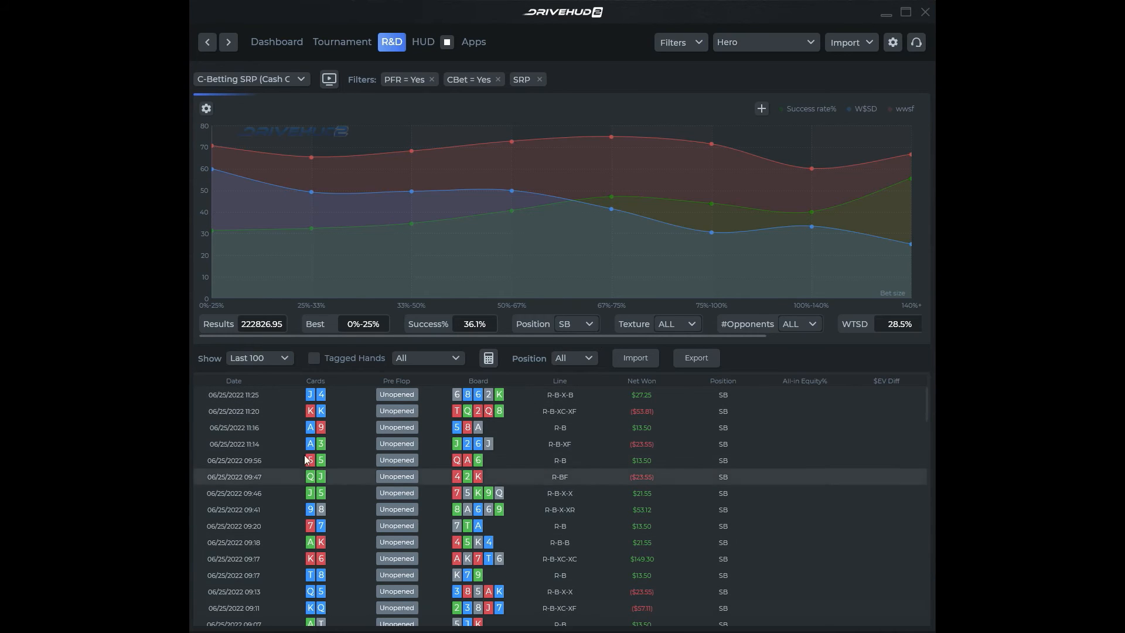
pyautogui.rightClick(249, 392)
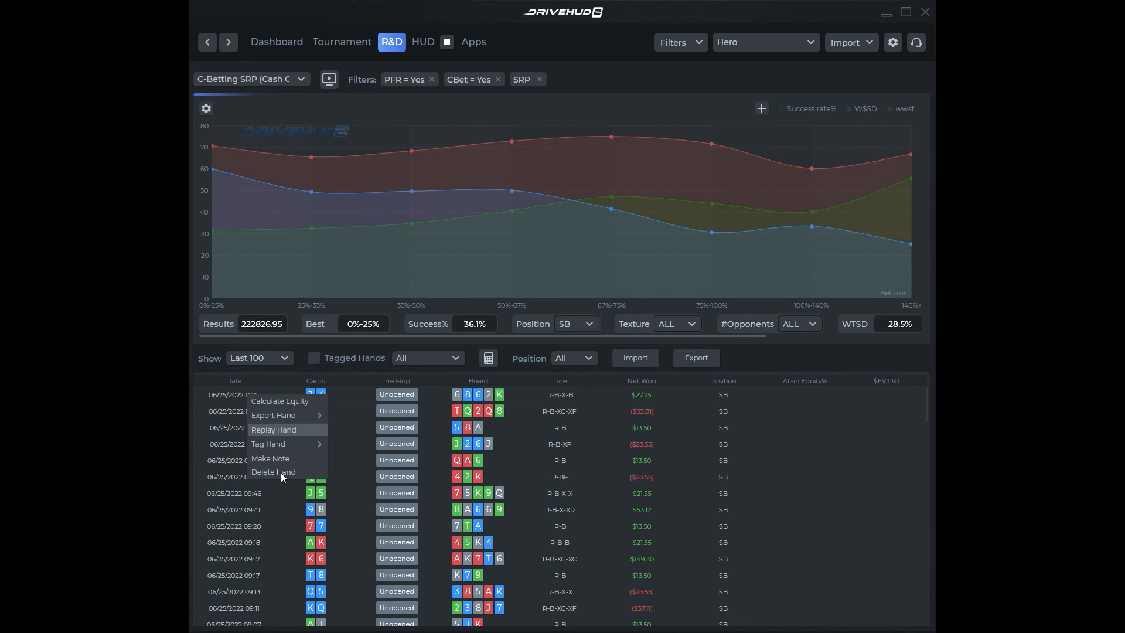
pyautogui.click(779, 359)
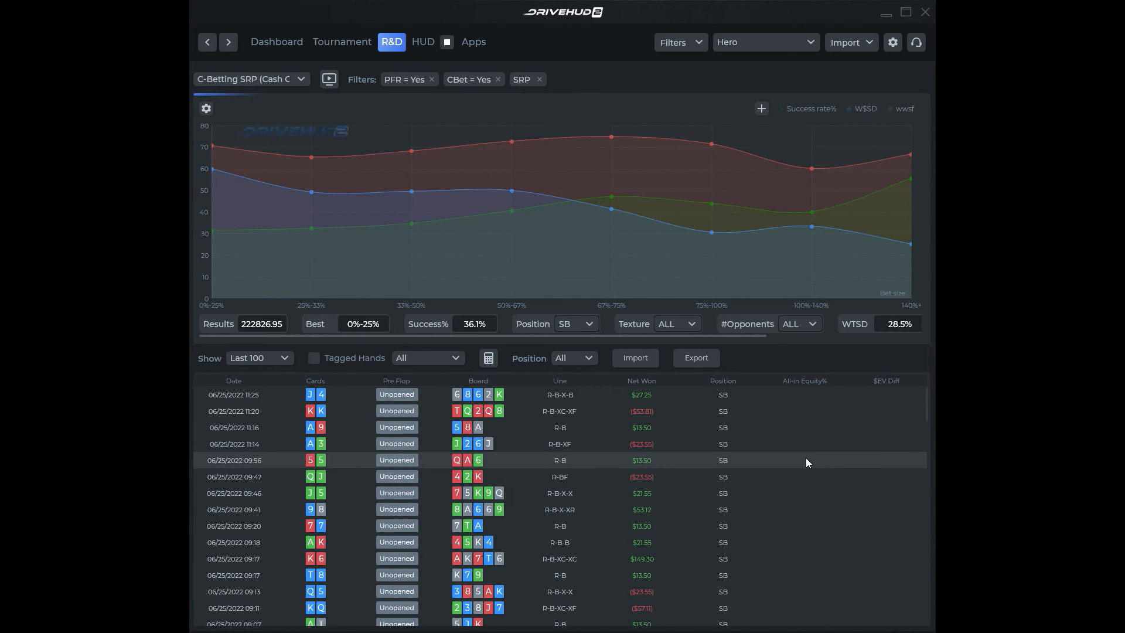
# - Open the HUD designer and load the DH: 6-max Cash HUD for the 6-max table layout
pyautogui.click(432, 44)
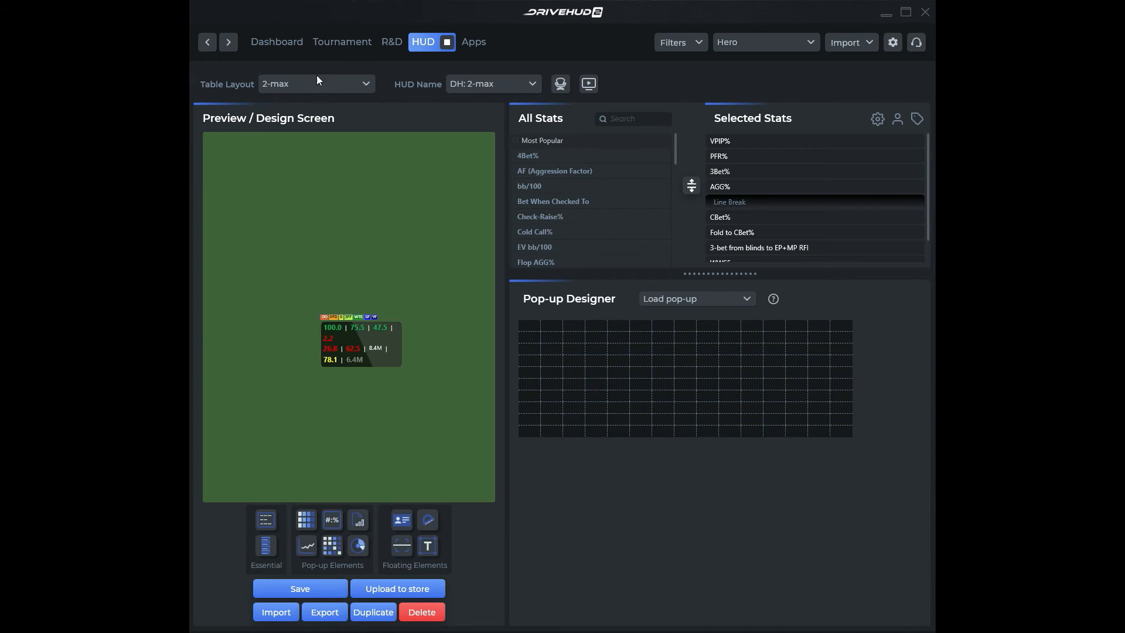
pyautogui.click(364, 82)
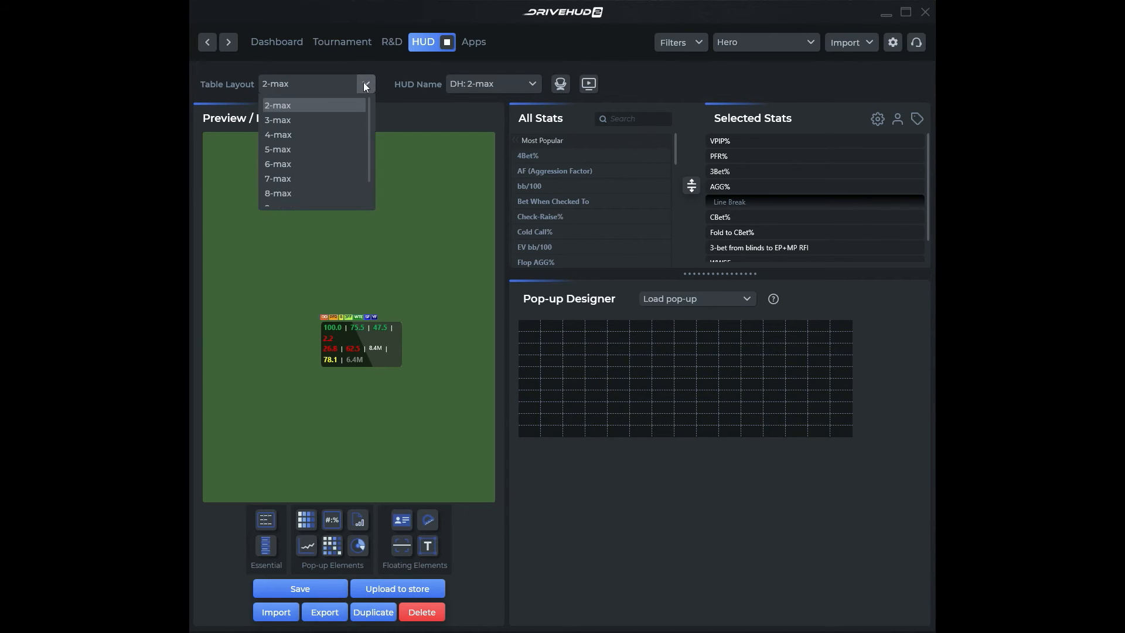
pyautogui.click(279, 163)
pyautogui.click(534, 83)
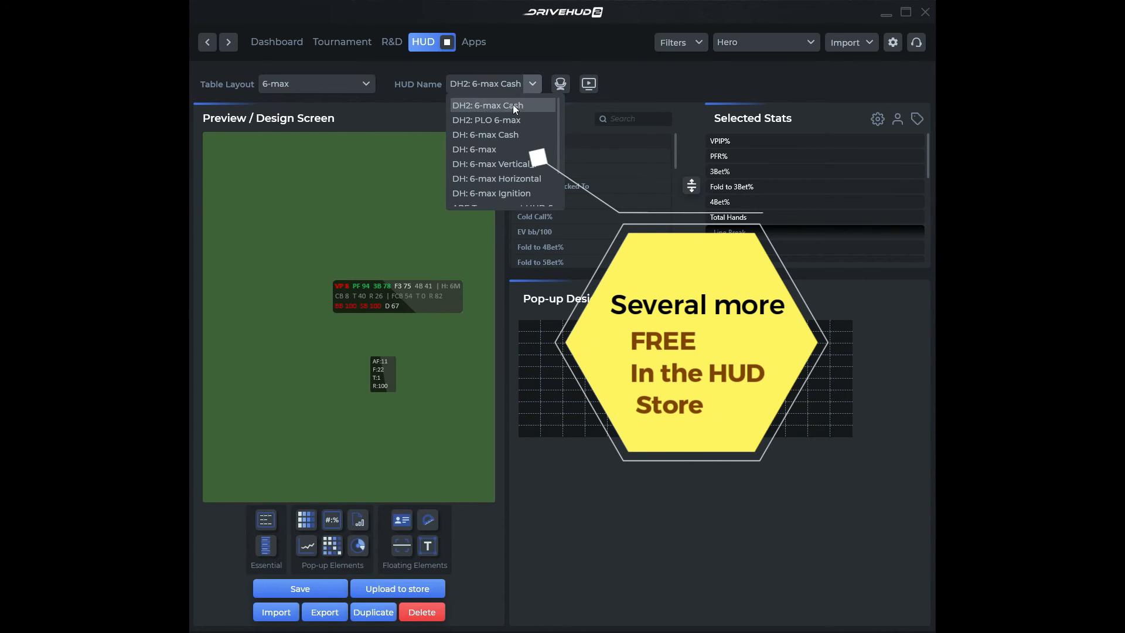
pyautogui.click(502, 134)
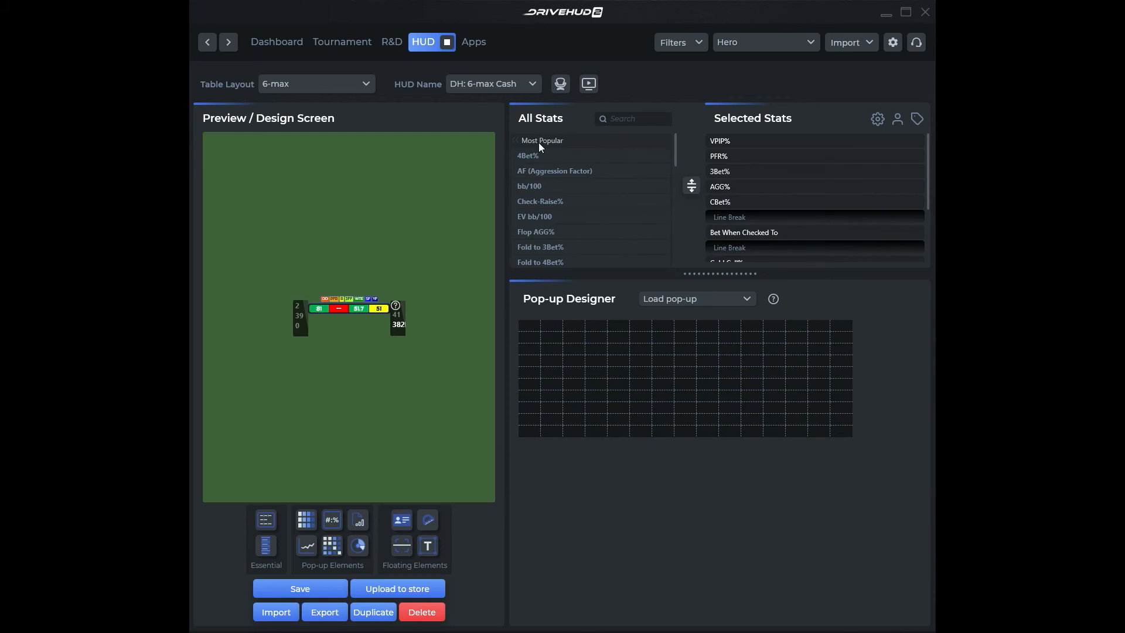
# - Search all stats for 3bet, clear the search, and browse the Most Popular and Positional stat categories
pyautogui.click(517, 143)
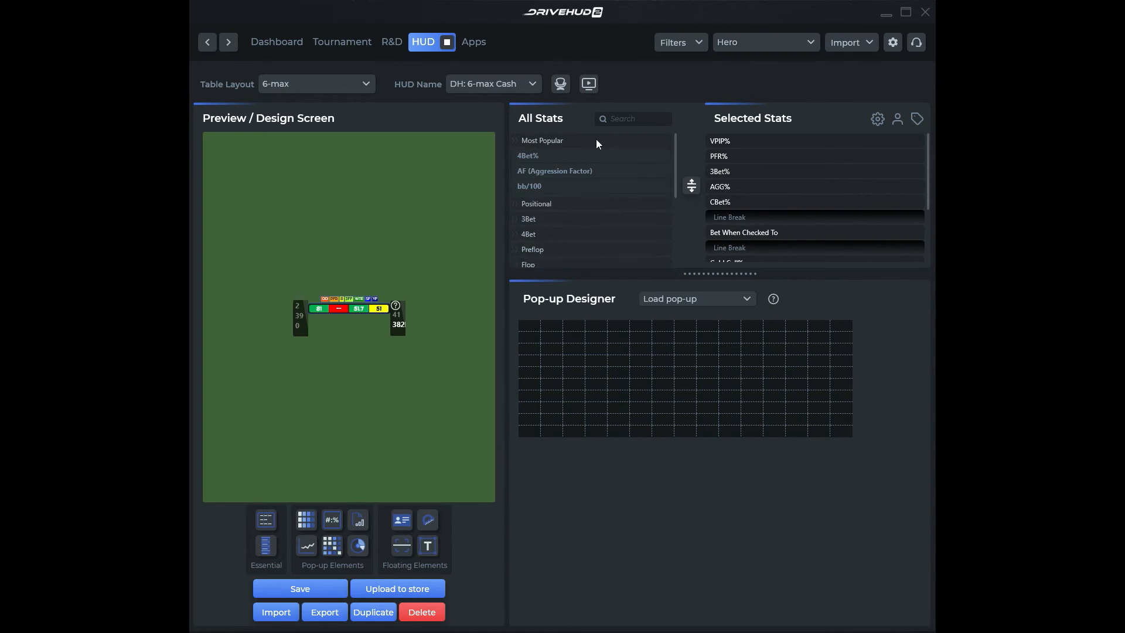
pyautogui.click(617, 119)
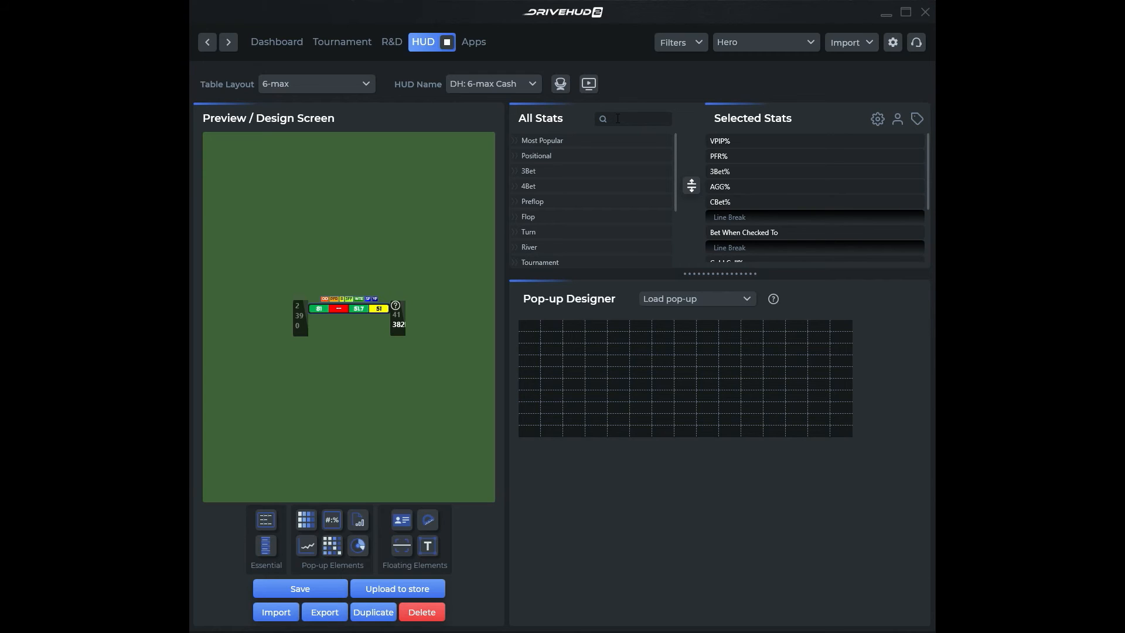
pyautogui.write('3bet')
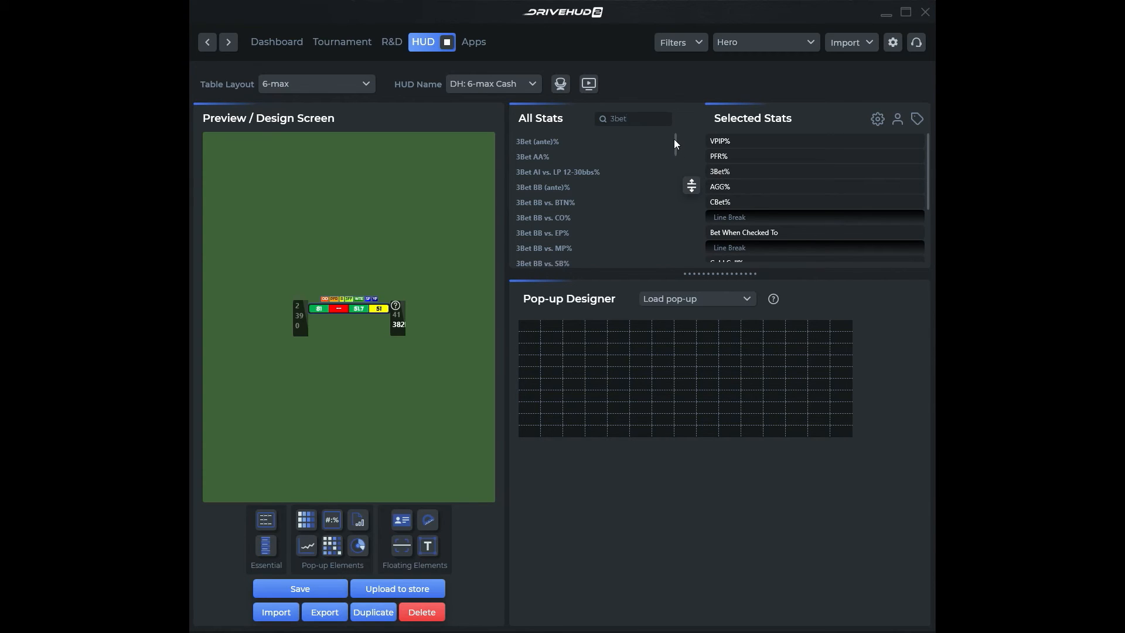
pyautogui.moveTo(676, 143)
pyautogui.mouseDown()
pyautogui.moveTo(676, 213)
pyautogui.moveTo(674, 139)
pyautogui.mouseUp()
pyautogui.press('BackSpace')
pyautogui.press('BackSpace')
pyautogui.press('BackSpace')
pyautogui.press('BackSpace')
pyautogui.click(512, 151)
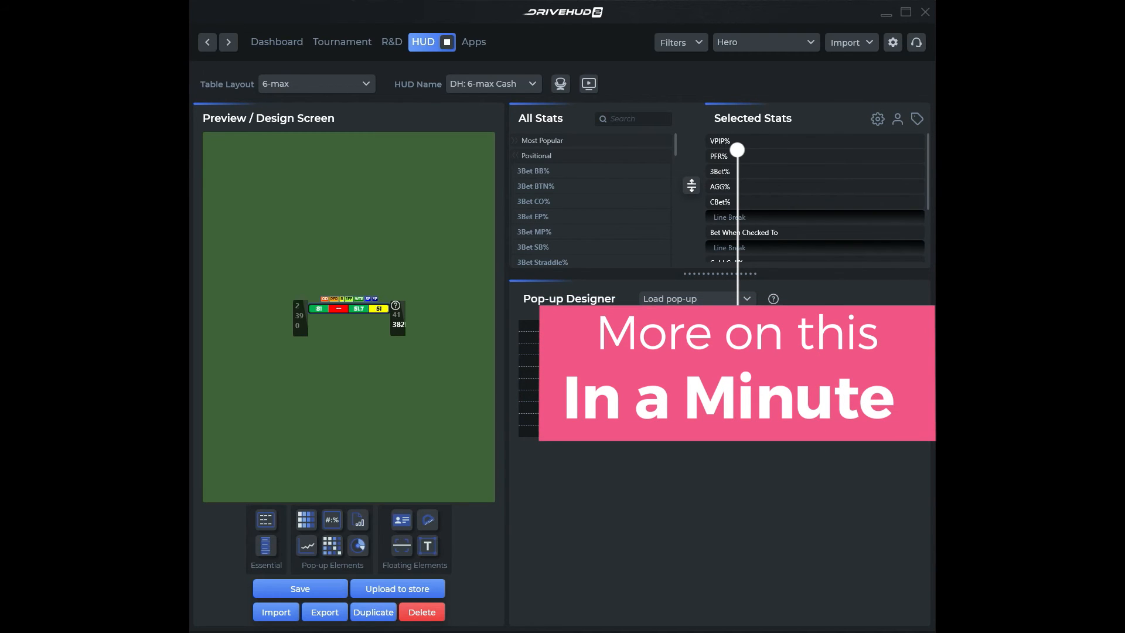
# - Review the HUD settings, including the Data Freshness choices, and close them without changes
pyautogui.click(877, 120)
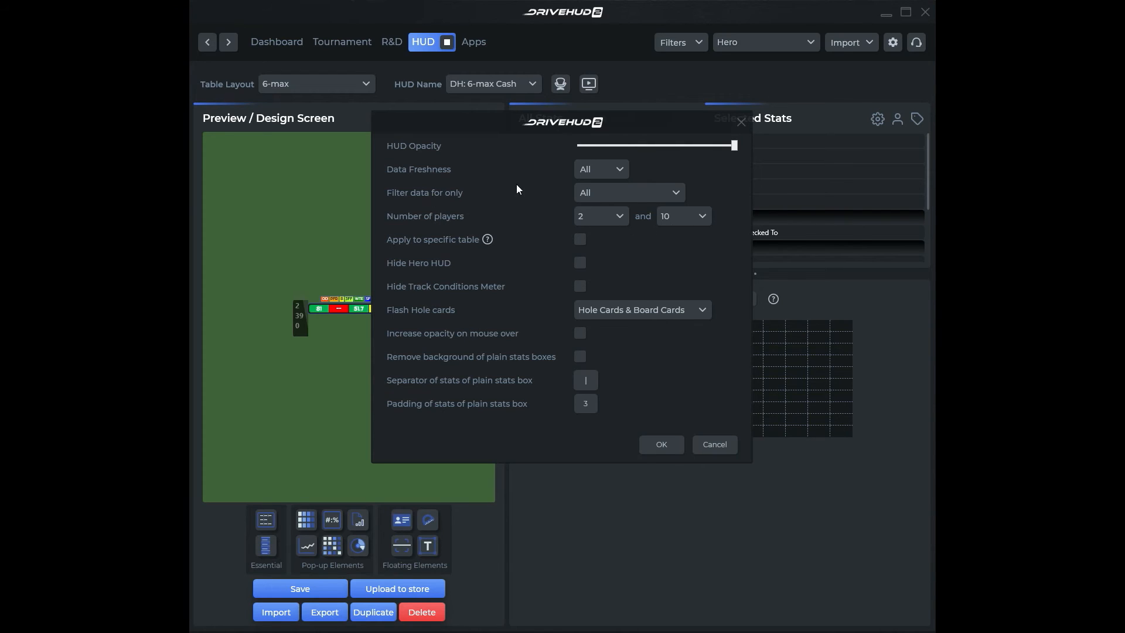
pyautogui.click(618, 170)
pyautogui.click(656, 171)
pyautogui.click(743, 121)
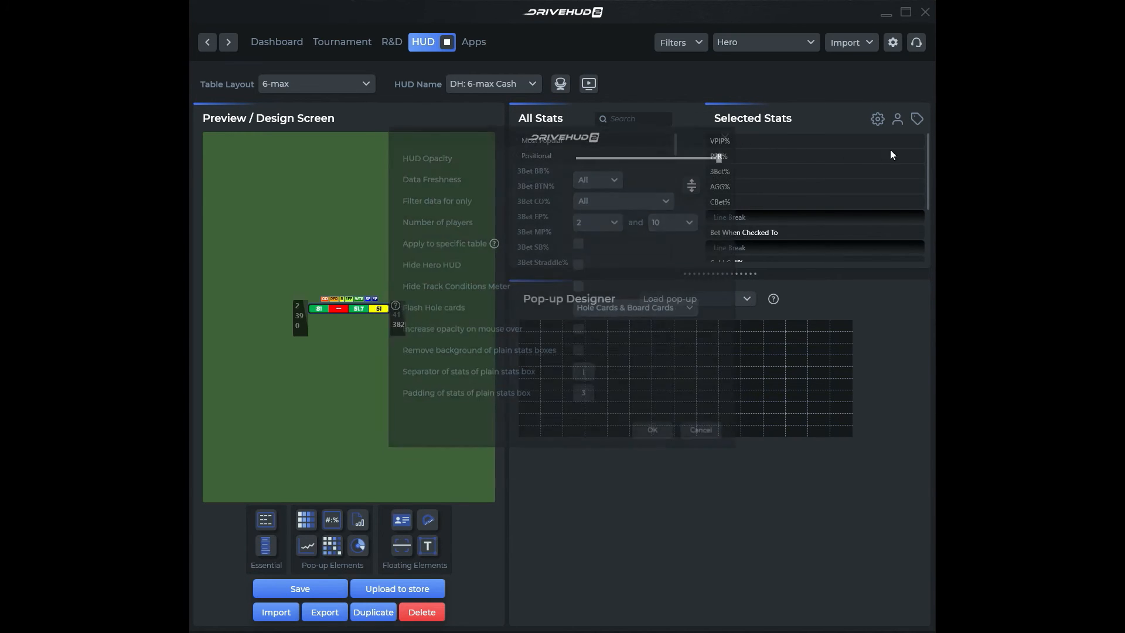
# - Review the player type editor's profiles and the Nit stat ranges beside the HUD preview, and close it
pyautogui.click(897, 121)
pyautogui.moveTo(586, 195); pyautogui.dragTo(572, 132)
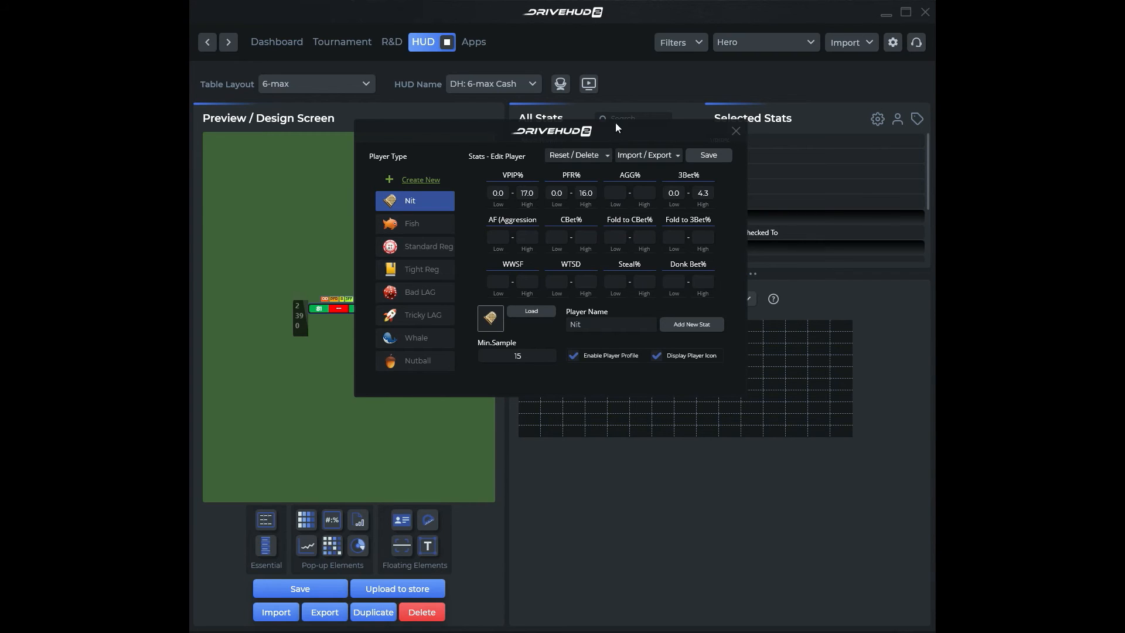
pyautogui.moveTo(615, 122); pyautogui.dragTo(718, 130)
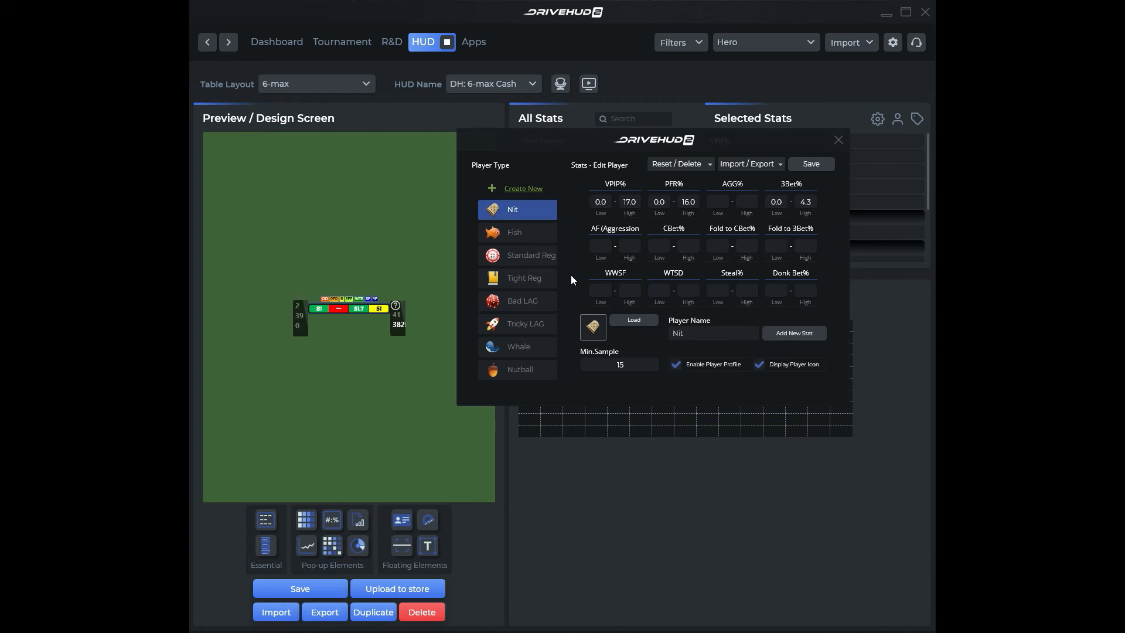
pyautogui.click(837, 142)
# - Review the bumper sticker types and the One and Done sticker's criteria beside the HUD preview, and close the editor
pyautogui.click(918, 121)
pyautogui.moveTo(648, 169); pyautogui.dragTo(618, 110)
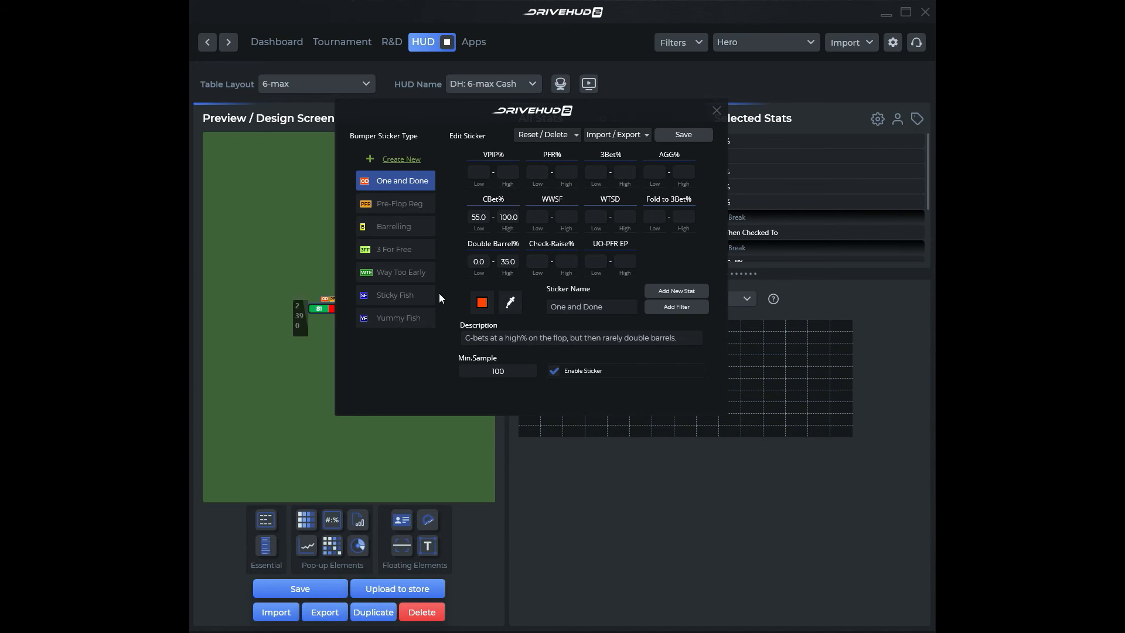
pyautogui.moveTo(572, 113); pyautogui.dragTo(692, 116)
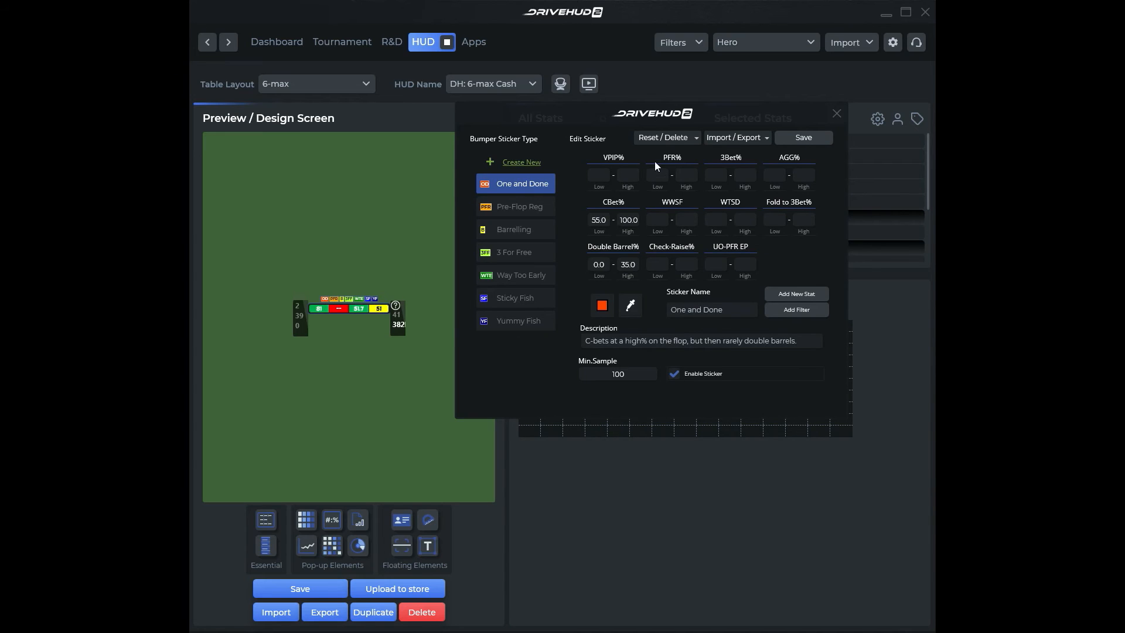
pyautogui.moveTo(775, 114); pyautogui.dragTo(753, 124)
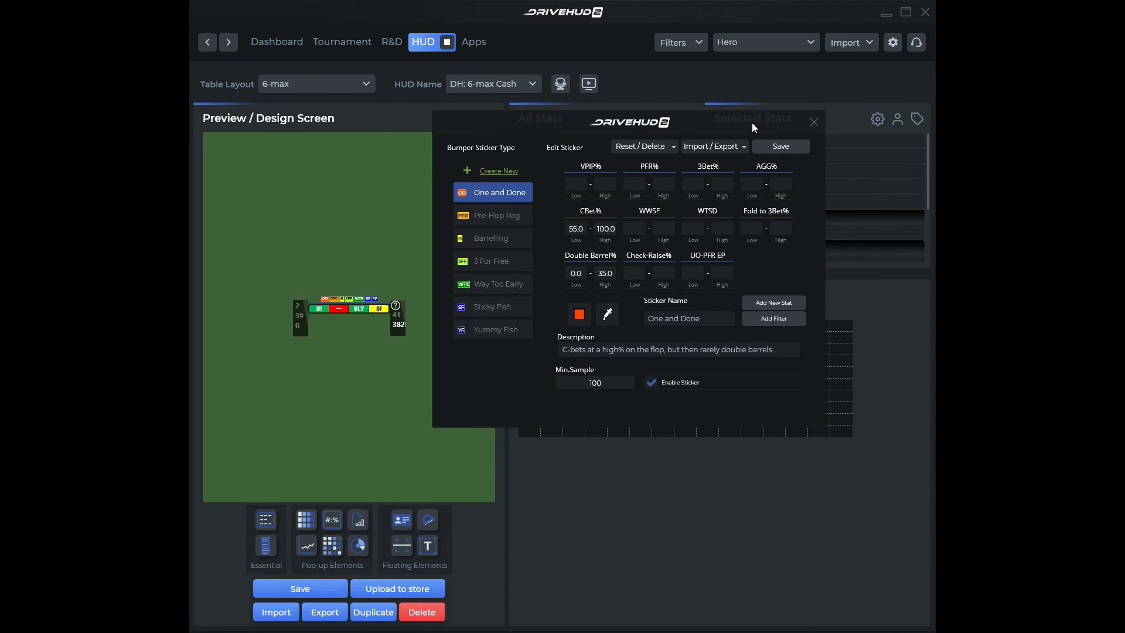
pyautogui.click(810, 126)
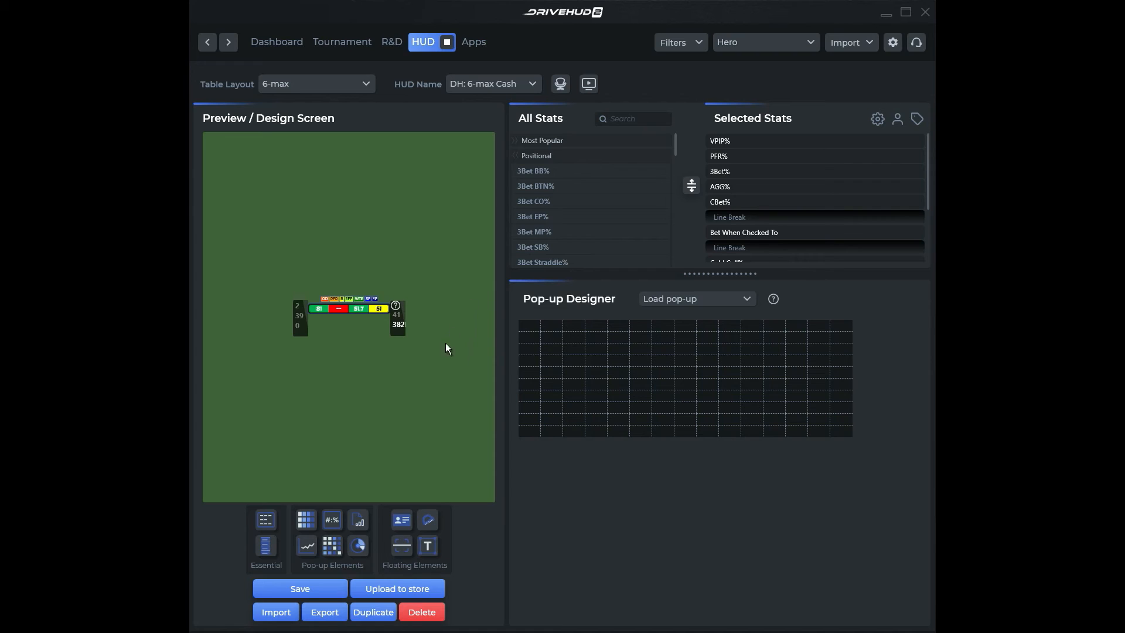
# - Open the 6-max Cash HUD in design mode, add 3Bet BTN% to the left vertical stat box, and enlarge the box
pyautogui.click(306, 330)
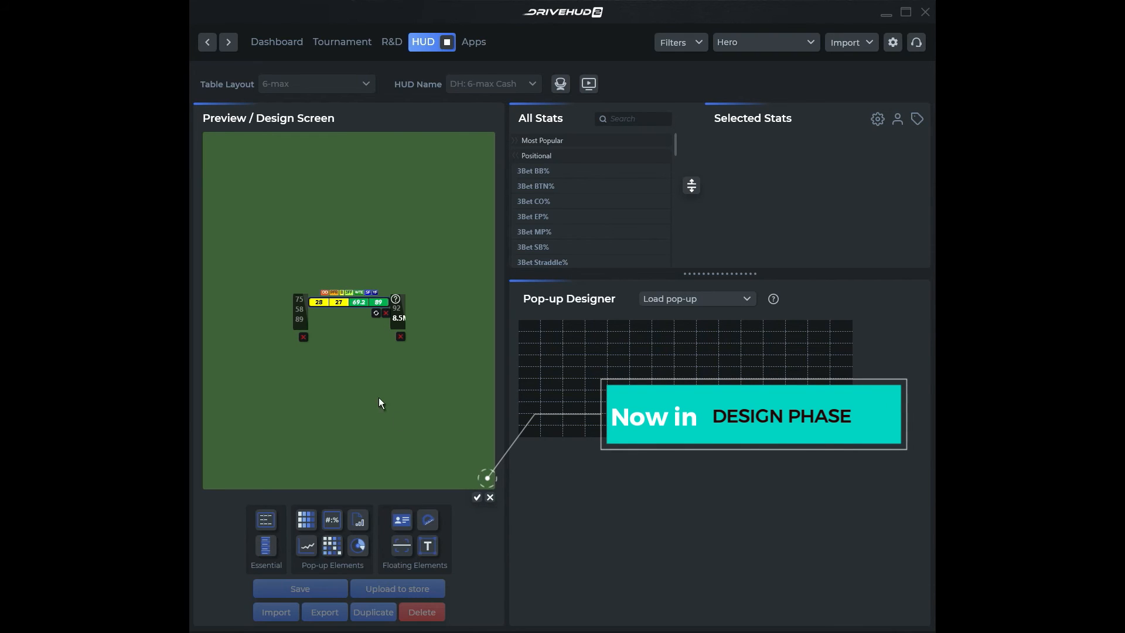
pyautogui.click(298, 324)
pyautogui.moveTo(299, 324)
pyautogui.mouseDown()
pyautogui.moveTo(261, 320)
pyautogui.moveTo(287, 280)
pyautogui.moveTo(303, 326)
pyautogui.mouseUp()
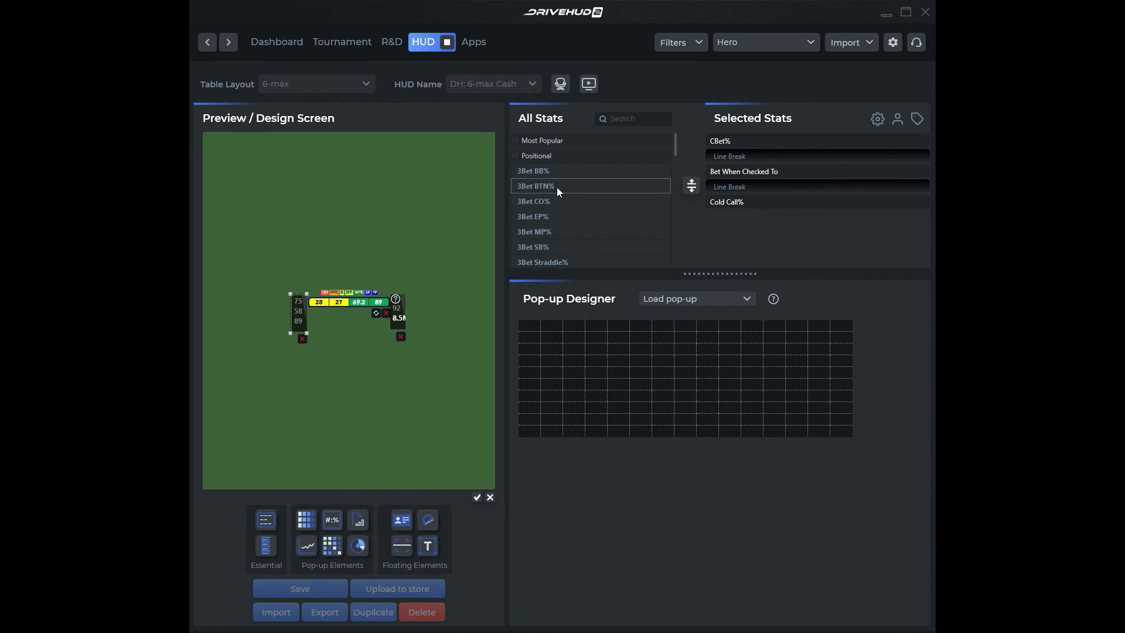
pyautogui.moveTo(539, 186)
pyautogui.moveTo(537, 185); pyautogui.dragTo(755, 231)
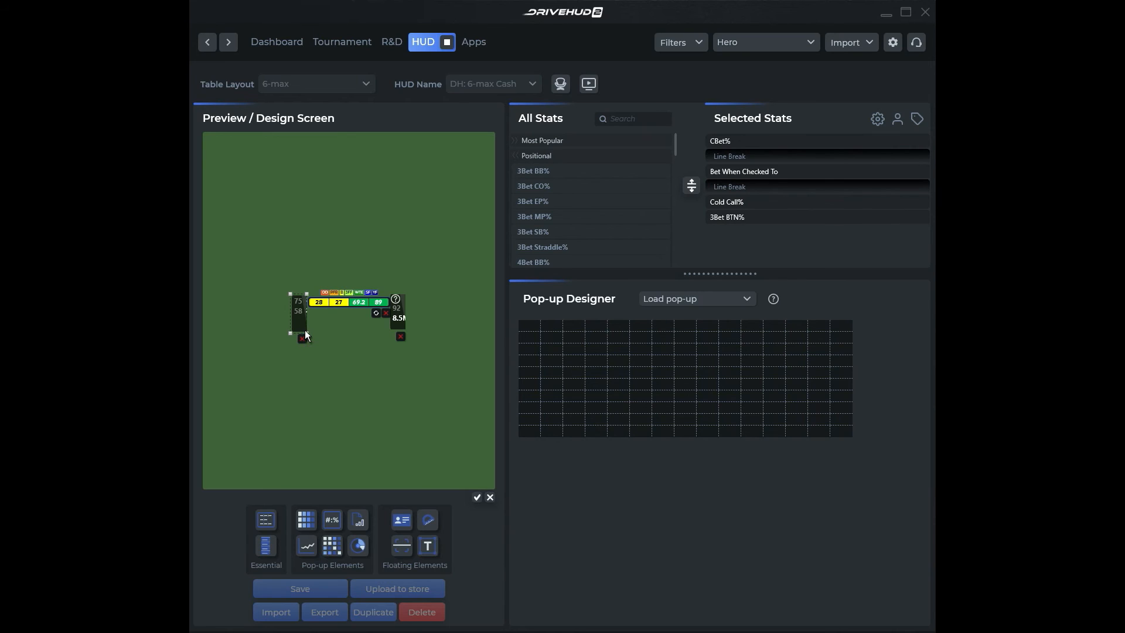
pyautogui.moveTo(305, 334); pyautogui.dragTo(310, 345)
# - Remove 3Bet BTN% from the vertical stat box, shrink the box, and discard the design changes
pyautogui.moveTo(740, 224); pyautogui.dragTo(571, 203)
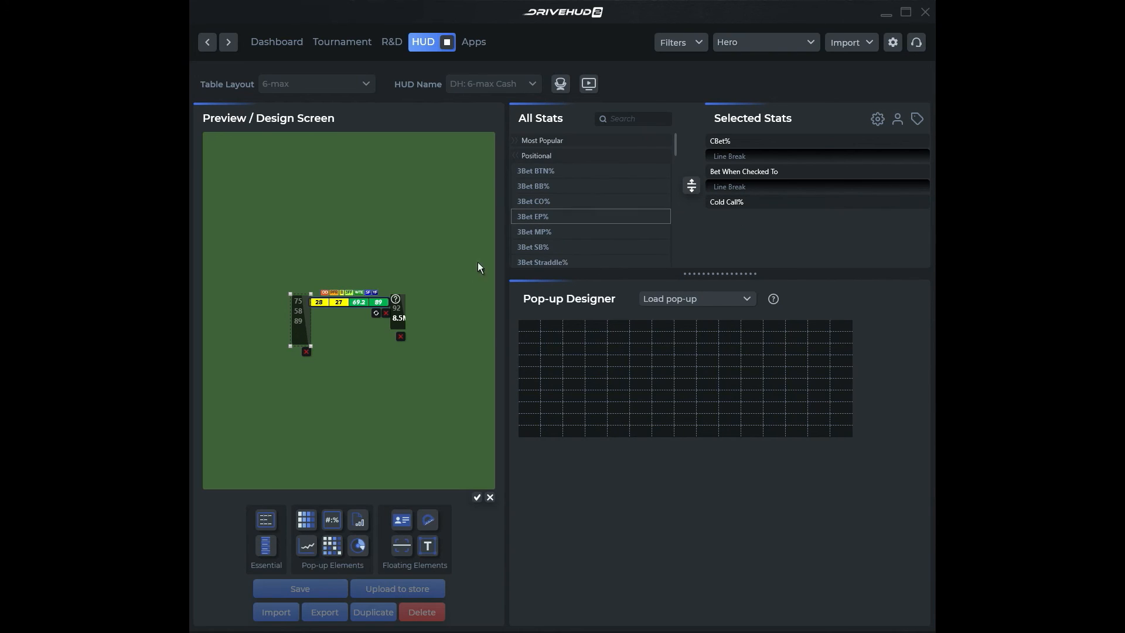
pyautogui.moveTo(310, 344); pyautogui.dragTo(305, 334)
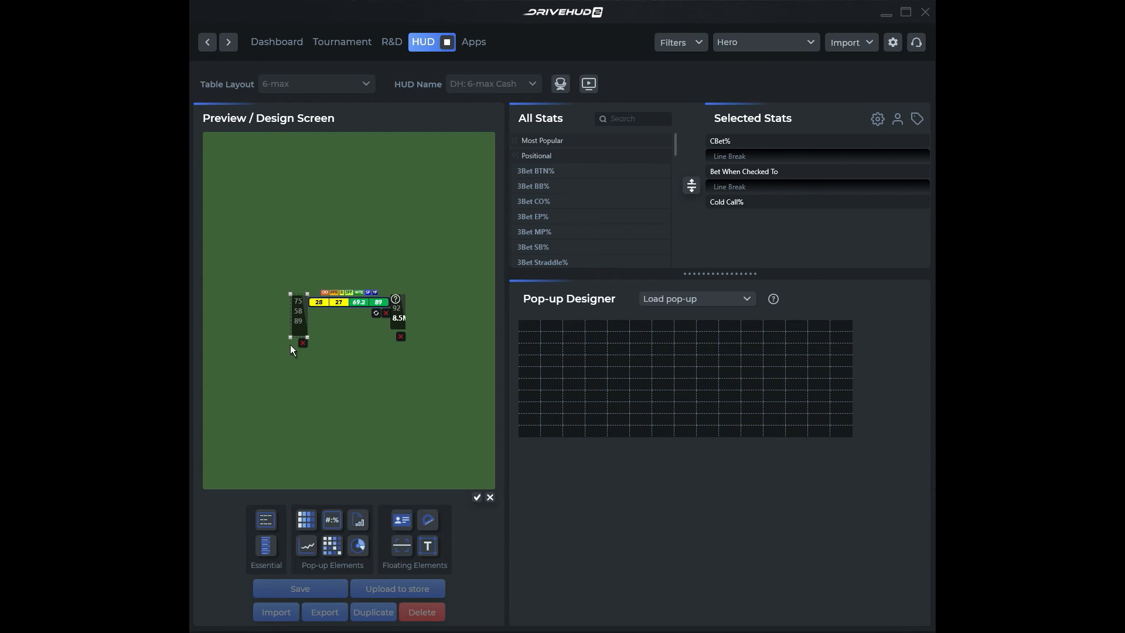
pyautogui.click(487, 497)
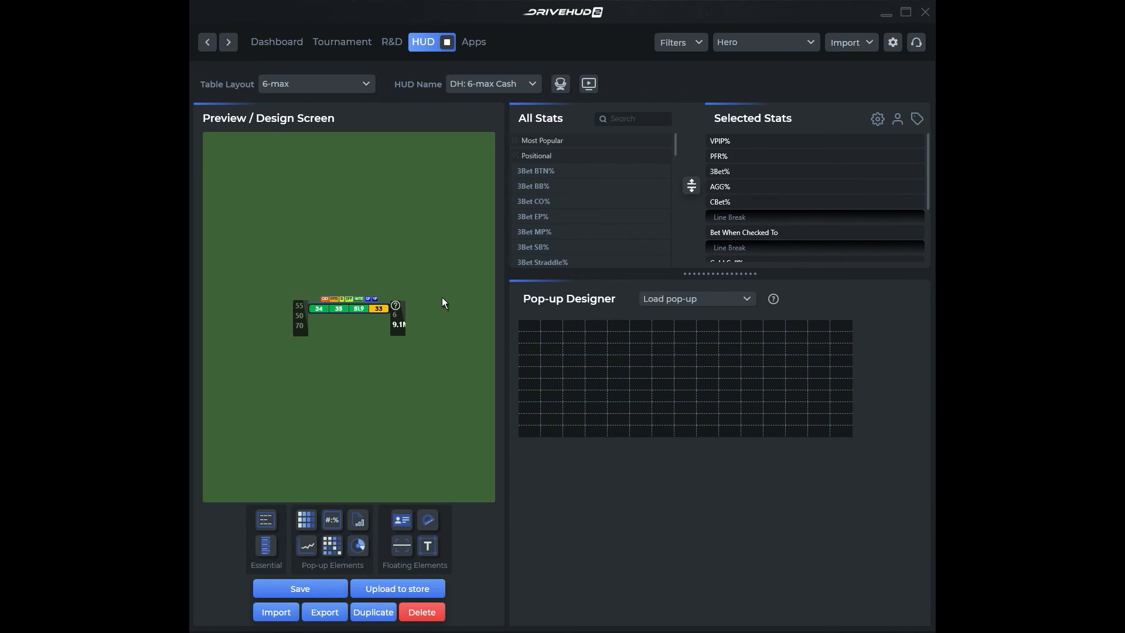
# - Check which pop-ups can be loaded for the 6-max Cash HUD, both outside and inside design mode, and leave design mode
pyautogui.click(747, 302)
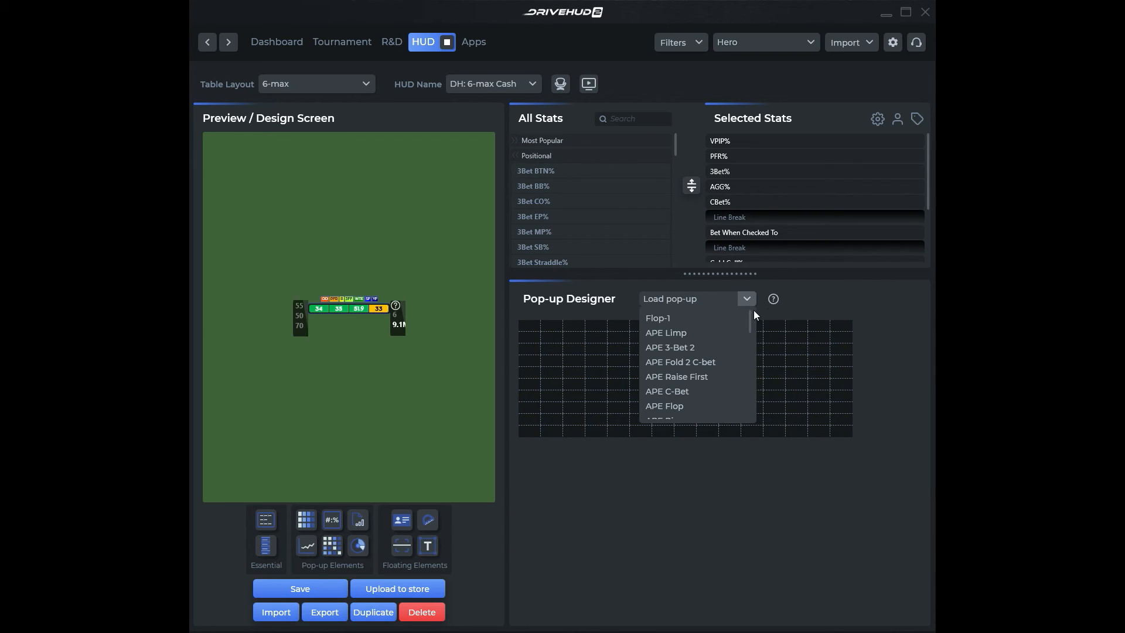
pyautogui.moveTo(750, 314)
pyautogui.mouseDown()
pyautogui.moveTo(750, 373)
pyautogui.moveTo(747, 312)
pyautogui.mouseUp()
pyautogui.click(511, 315)
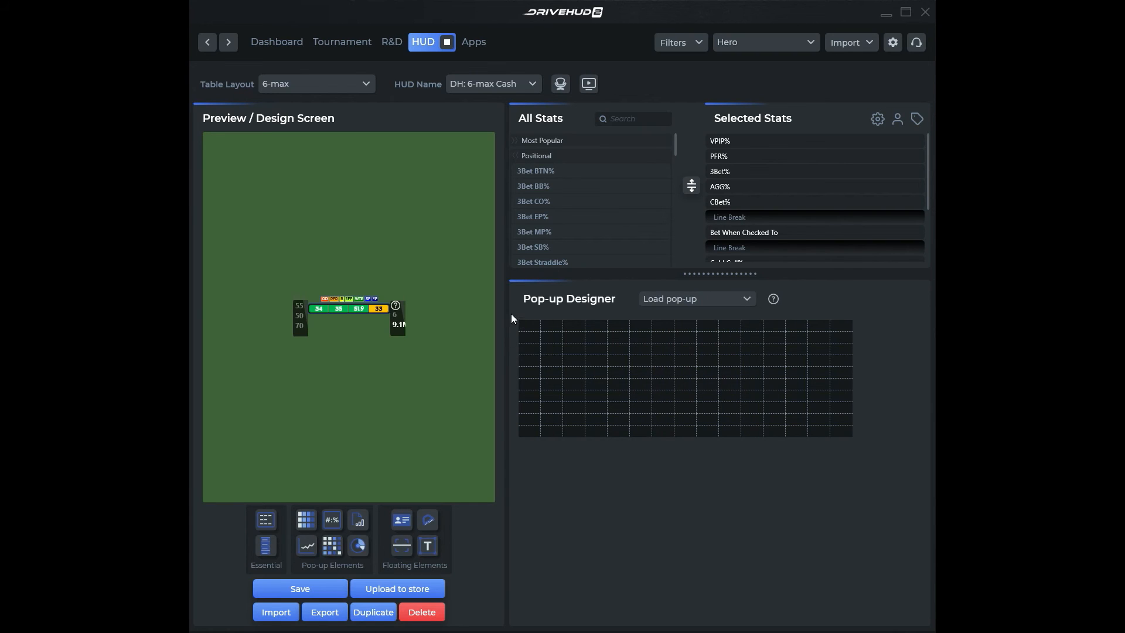
pyautogui.click(301, 331)
pyautogui.click(708, 298)
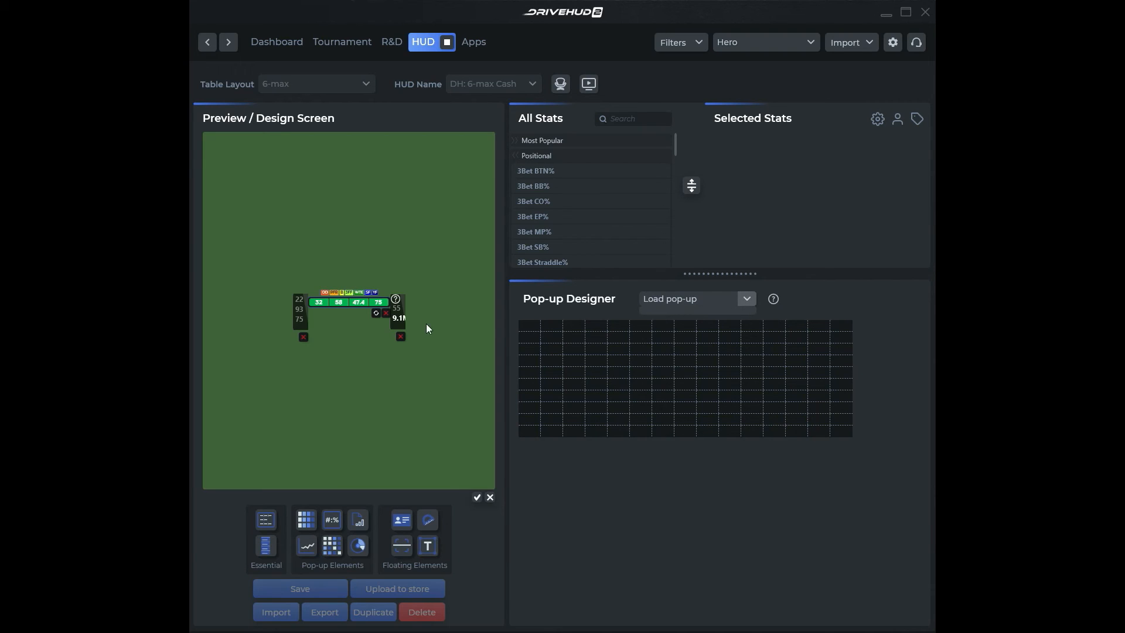
pyautogui.click(490, 498)
# - Switch to the APE Tournament HUD and open it in design mode
pyautogui.scroll(-1, 516, 132)
pyautogui.click(509, 163)
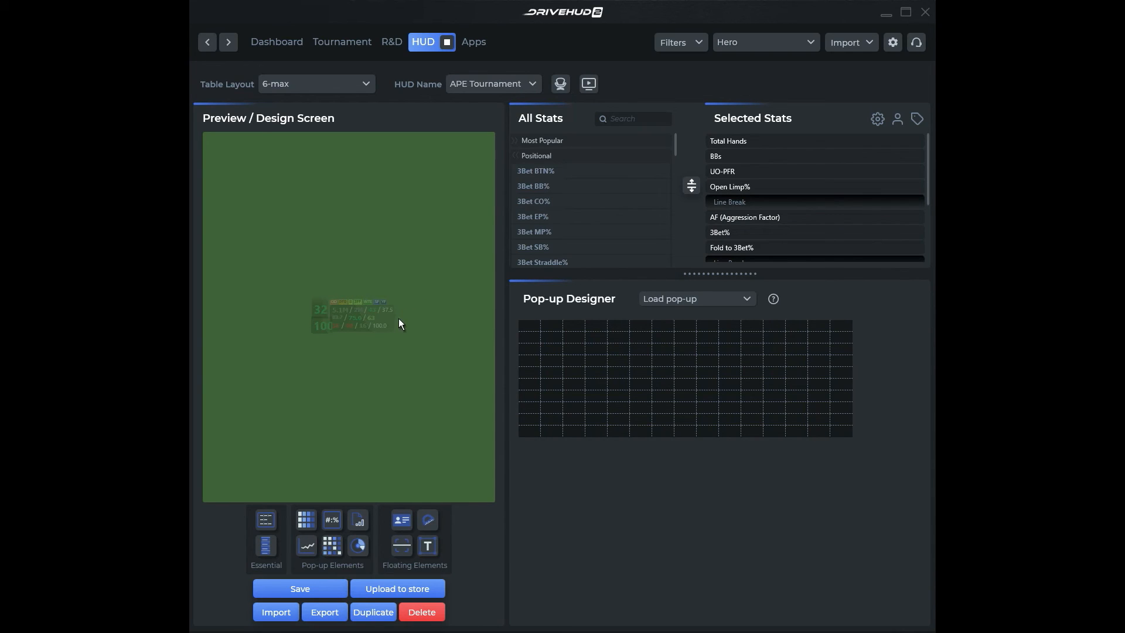
pyautogui.click(390, 314)
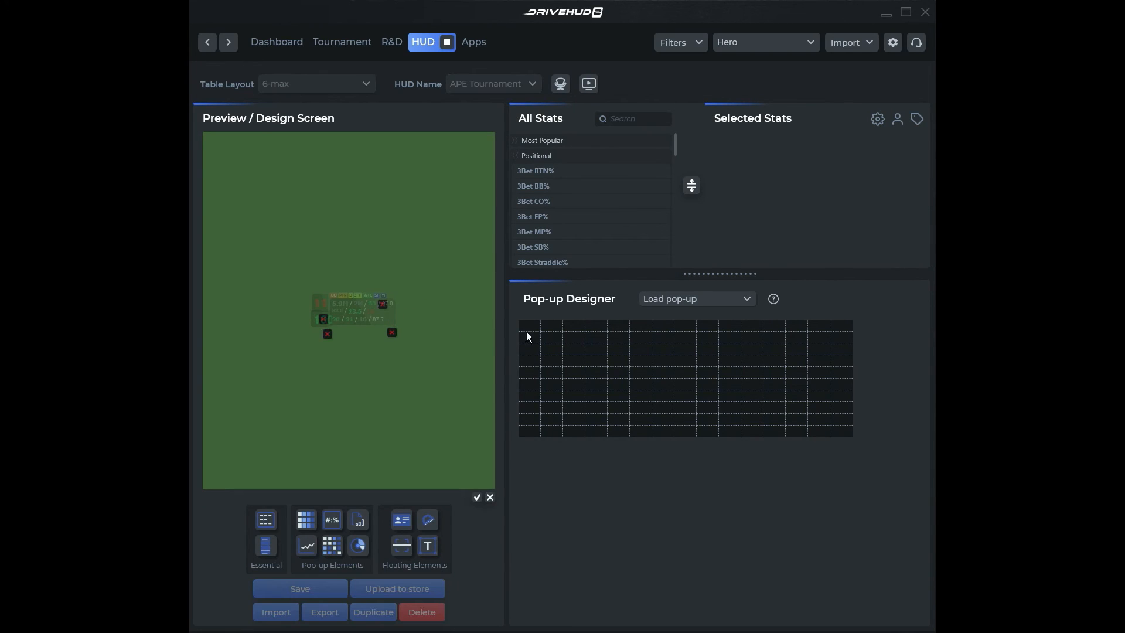
# - View the APE PF AF 2, APE Raise First and APE C-Bet pop-ups in the Pop-up Designer
pyautogui.click(746, 300)
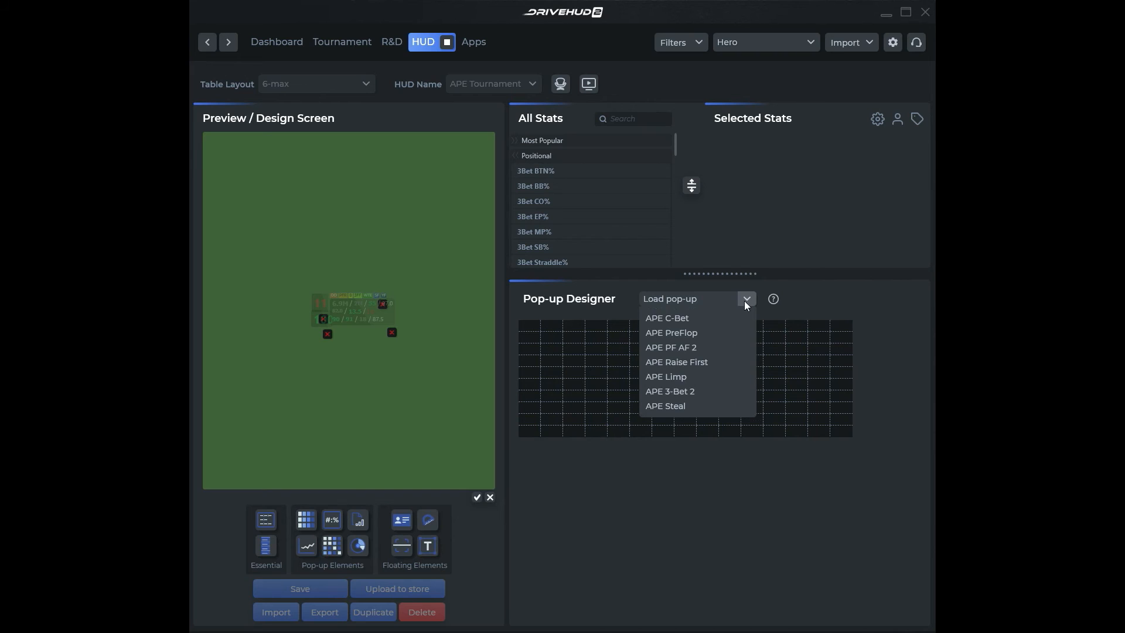
pyautogui.click(675, 347)
pyautogui.click(724, 303)
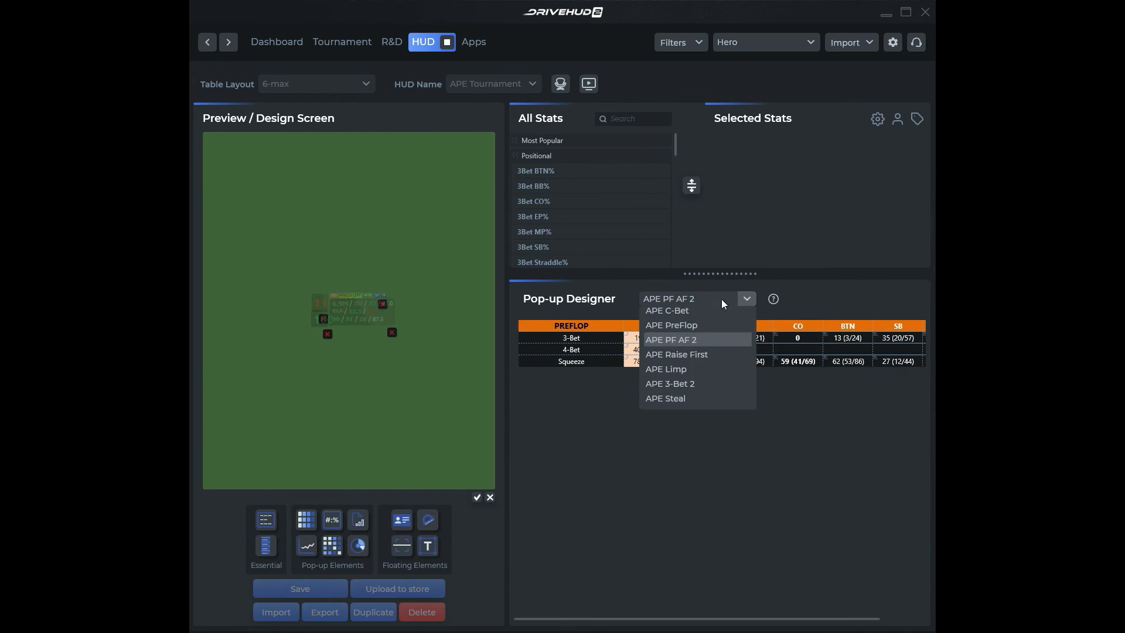
pyautogui.click(692, 356)
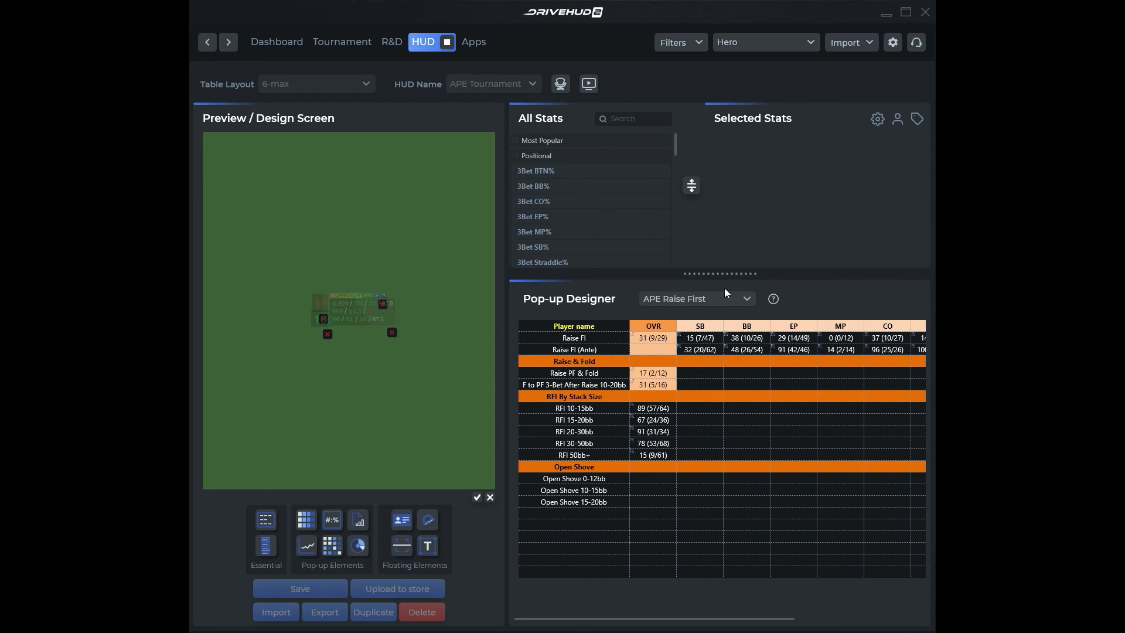
pyautogui.click(680, 297)
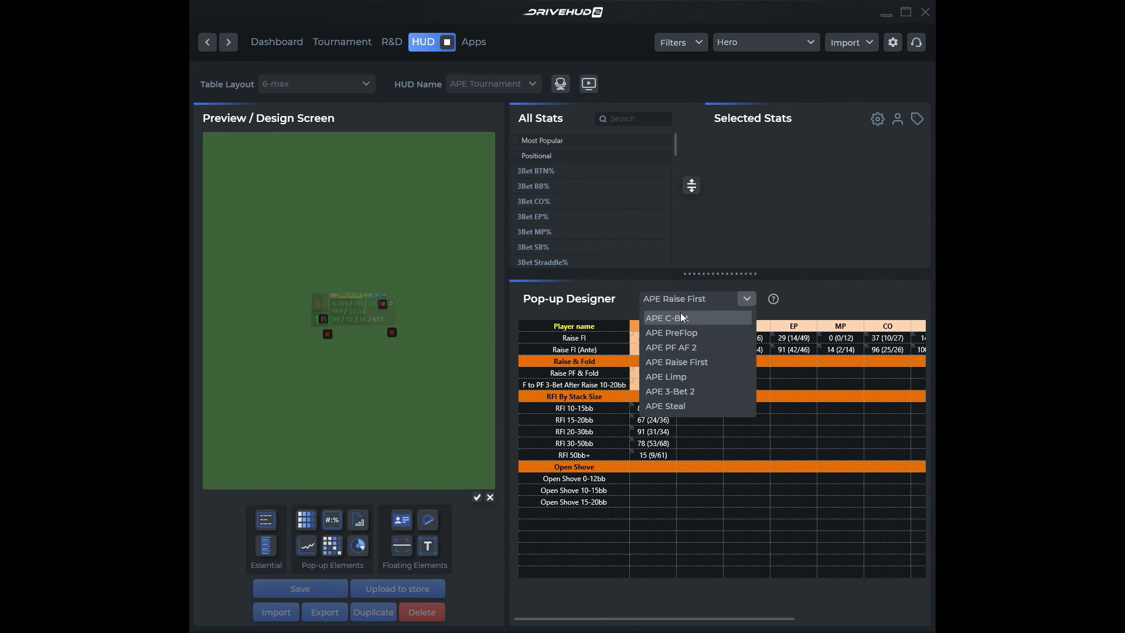
pyautogui.click(681, 317)
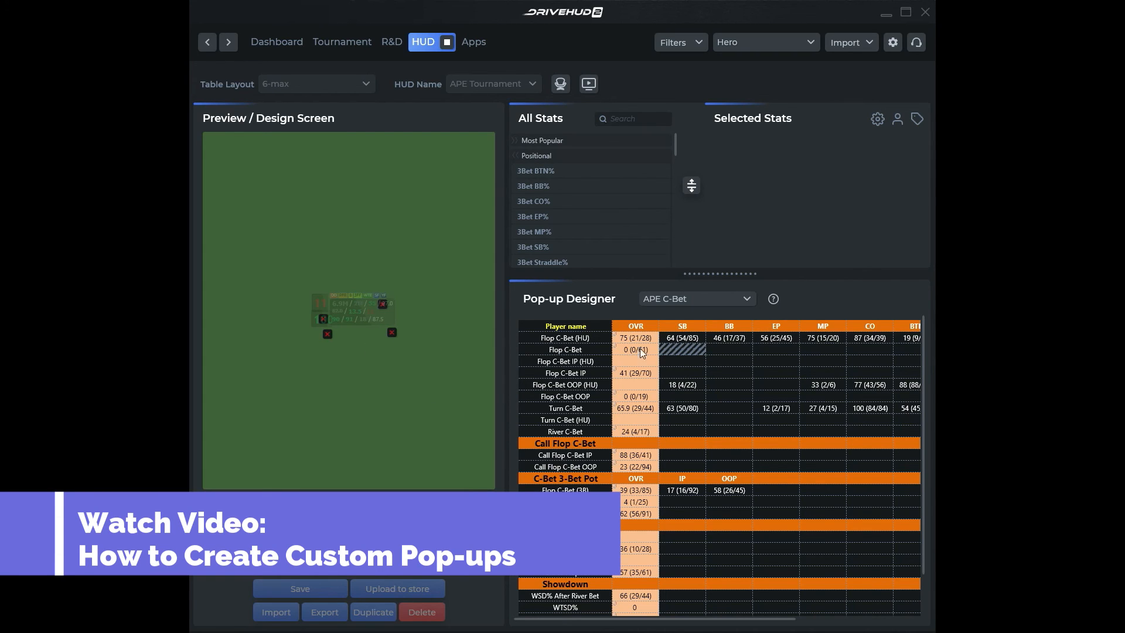
pyautogui.click(744, 301)
pyautogui.click(804, 301)
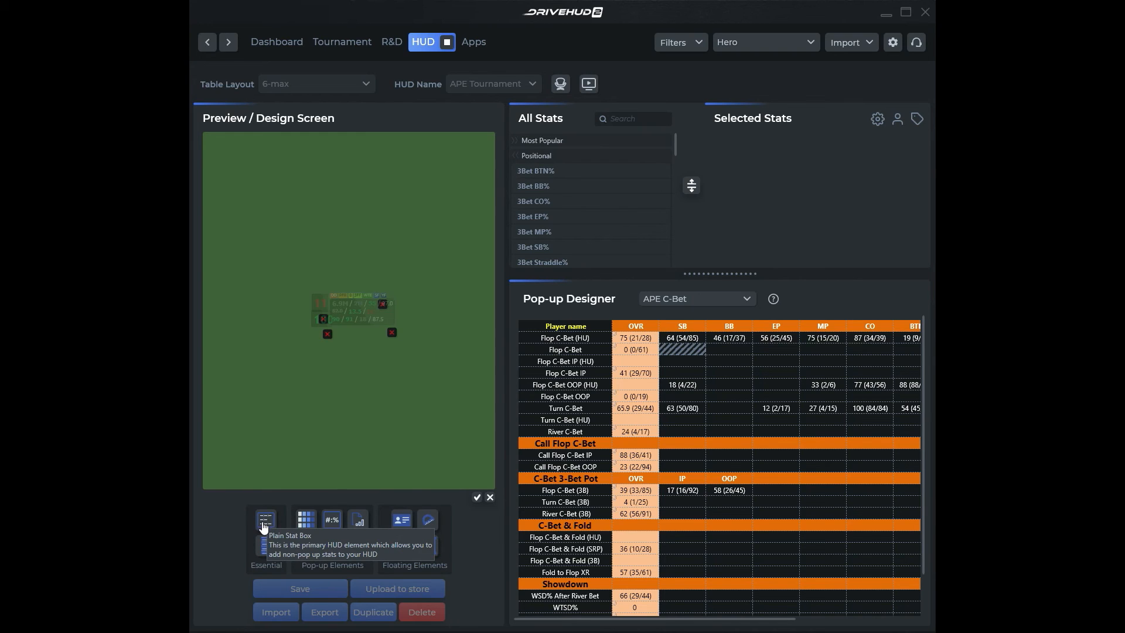
# - Try out both Essential elements beside the HUD, stretching the second one taller, and delete each of them
pyautogui.moveTo(264, 524); pyautogui.dragTo(268, 315)
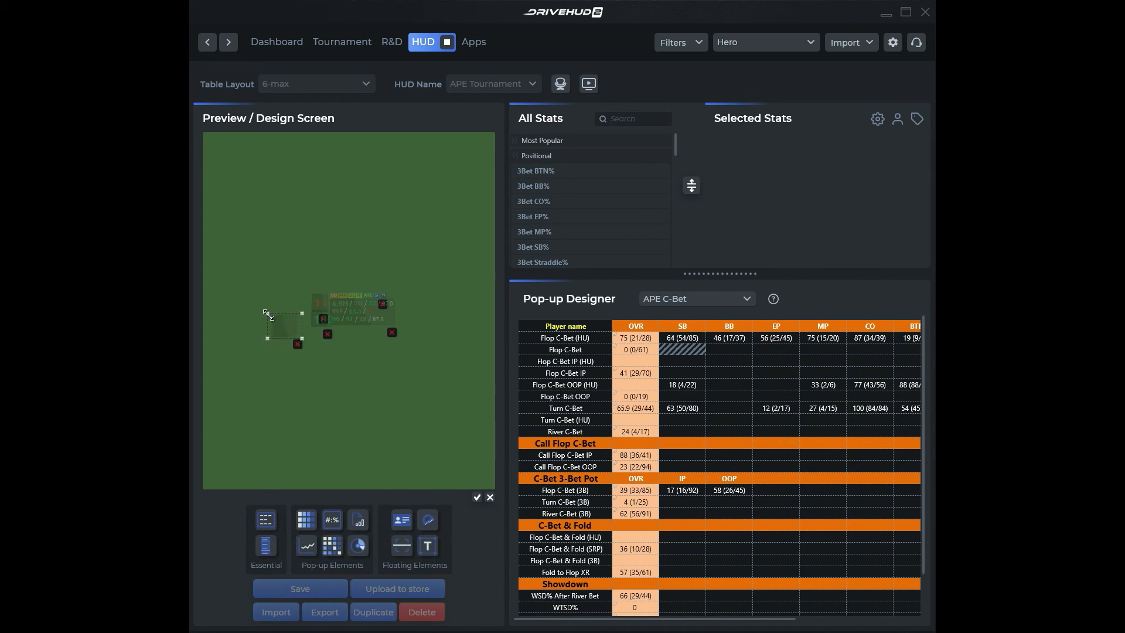
pyautogui.click(298, 344)
pyautogui.moveTo(266, 554); pyautogui.dragTo(278, 353)
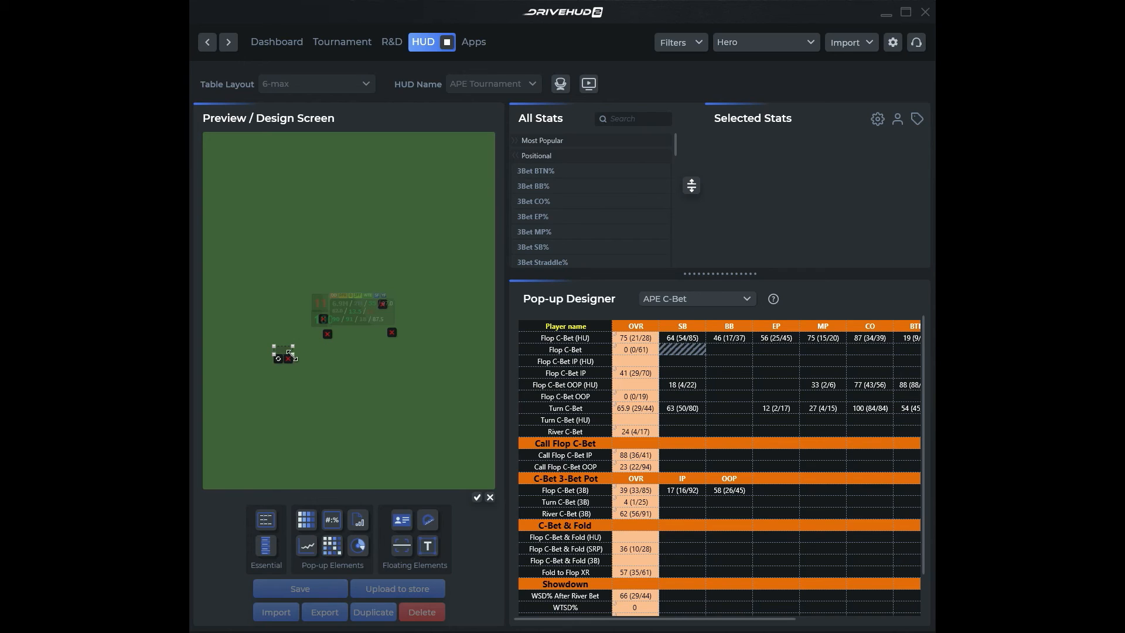
pyautogui.moveTo(292, 353); pyautogui.dragTo(293, 394)
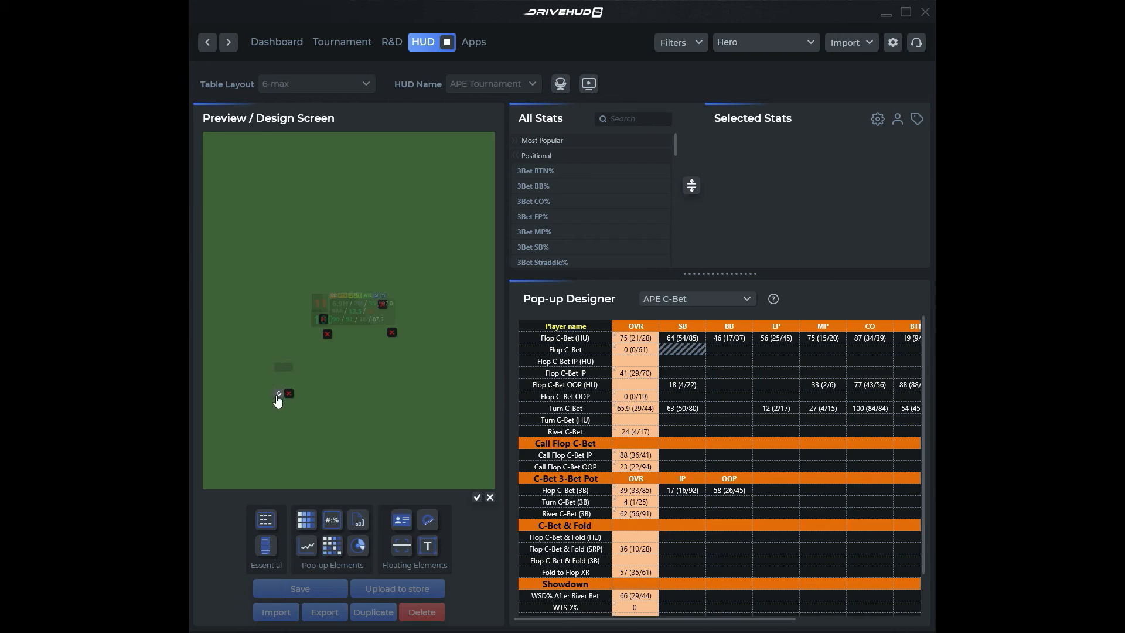
pyautogui.click(288, 393)
# - Try the heat map and pie chart pop-up elements on the HUD's main stat box, closing the 3Bet% heat map preview
pyautogui.moveTo(331, 545); pyautogui.dragTo(358, 319)
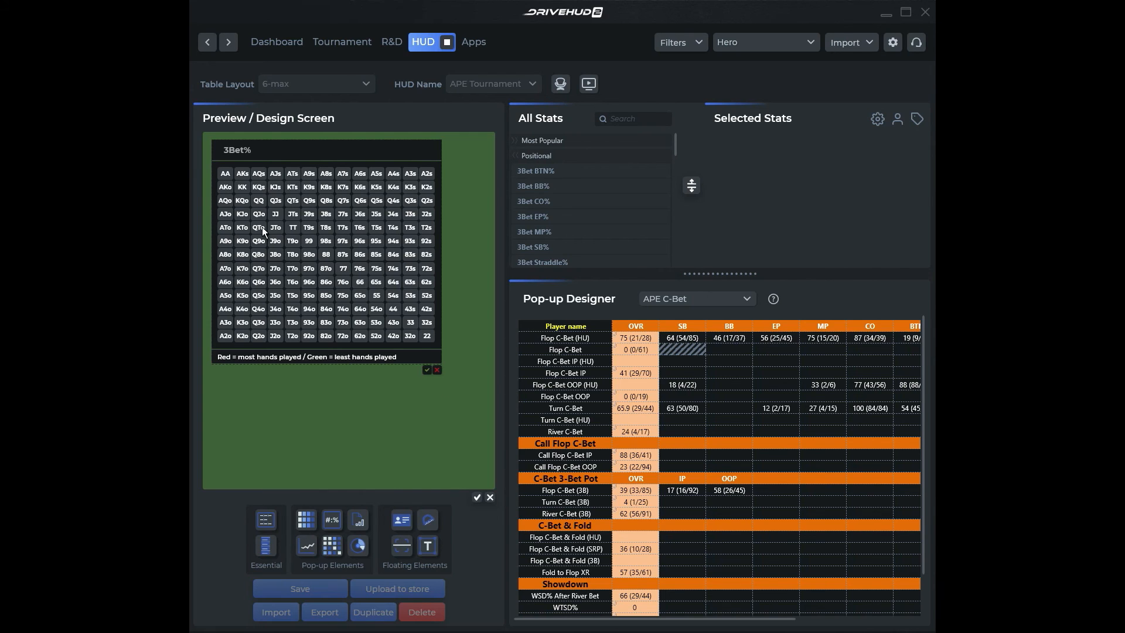
pyautogui.click(437, 369)
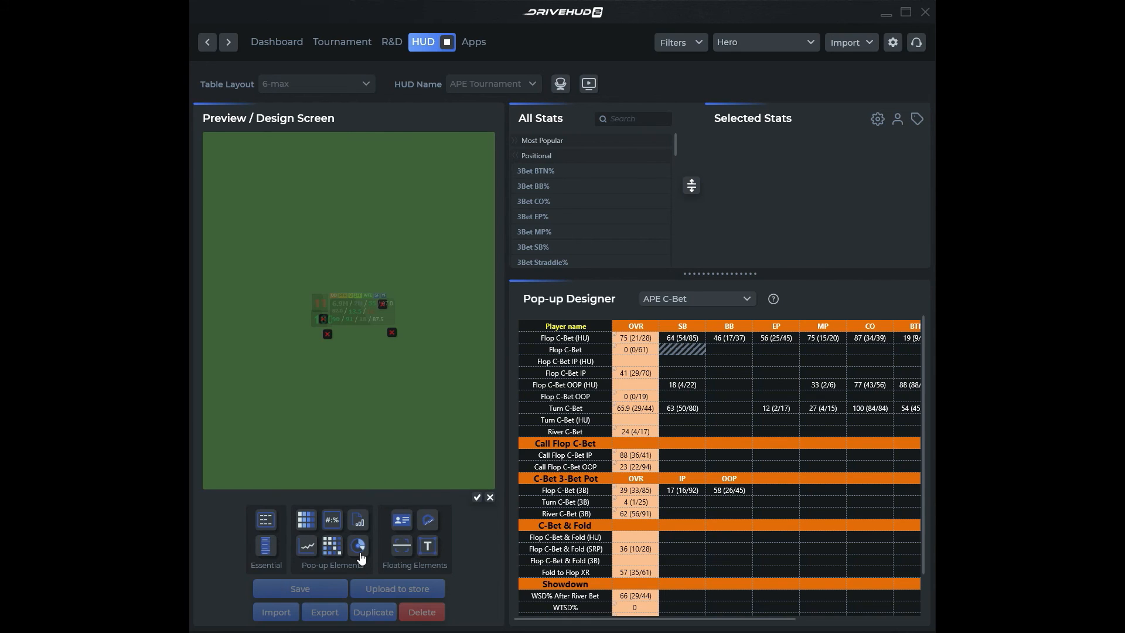
pyautogui.moveTo(360, 554); pyautogui.dragTo(345, 350)
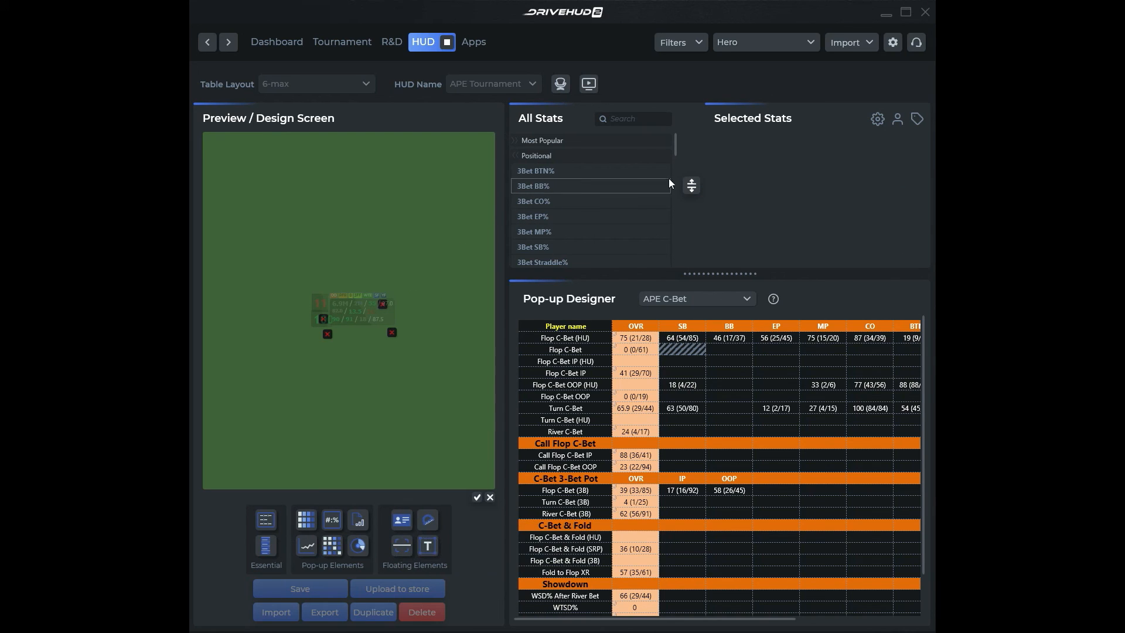
pyautogui.click(391, 322)
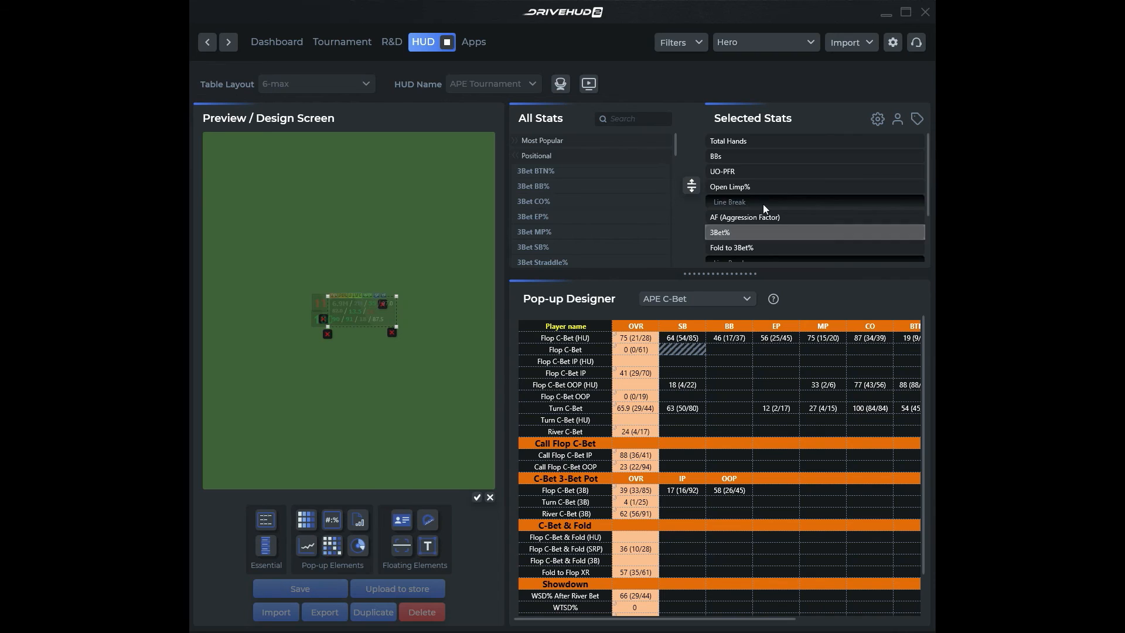
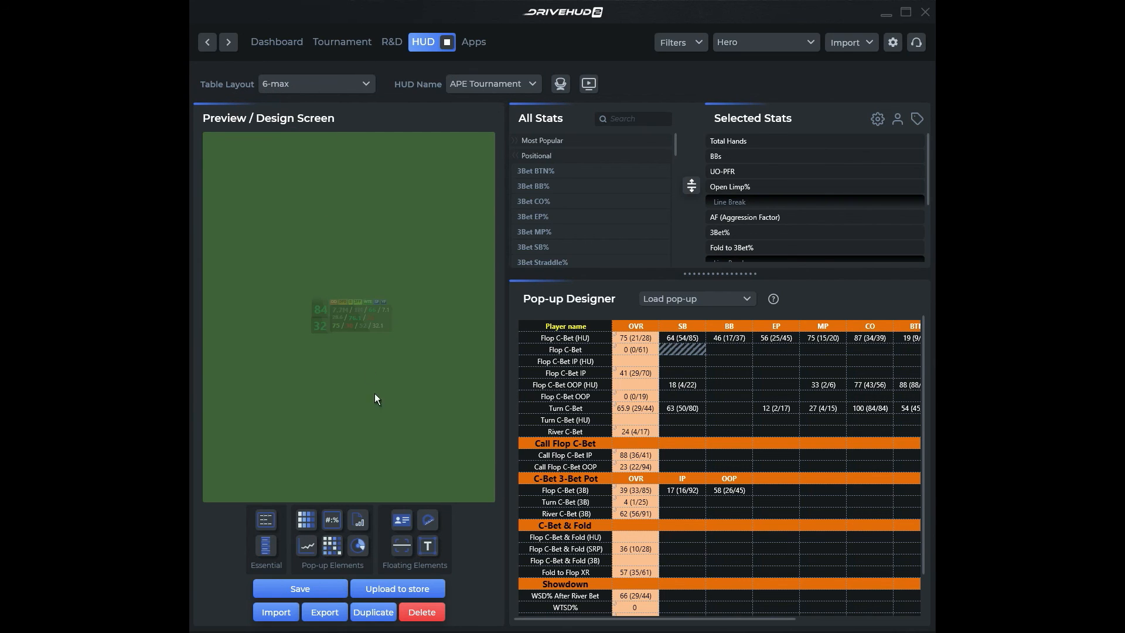
# - Start duplicating the APE Tournament HUD with the 9-max table type, and close the dialog without creating the copy
pyautogui.click(372, 612)
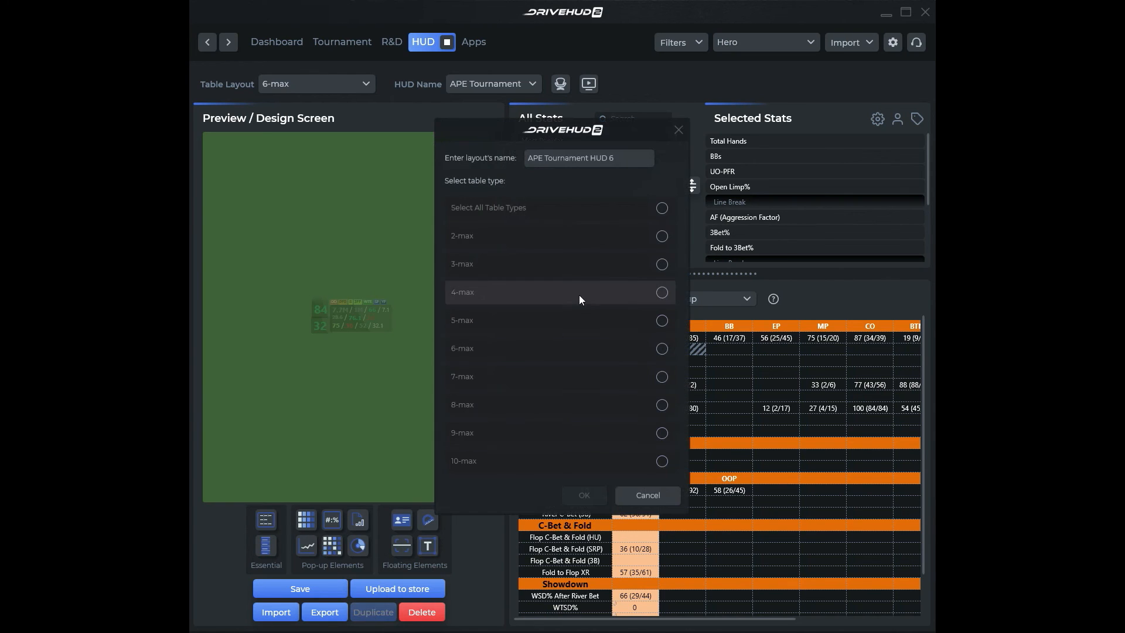
pyautogui.click(544, 434)
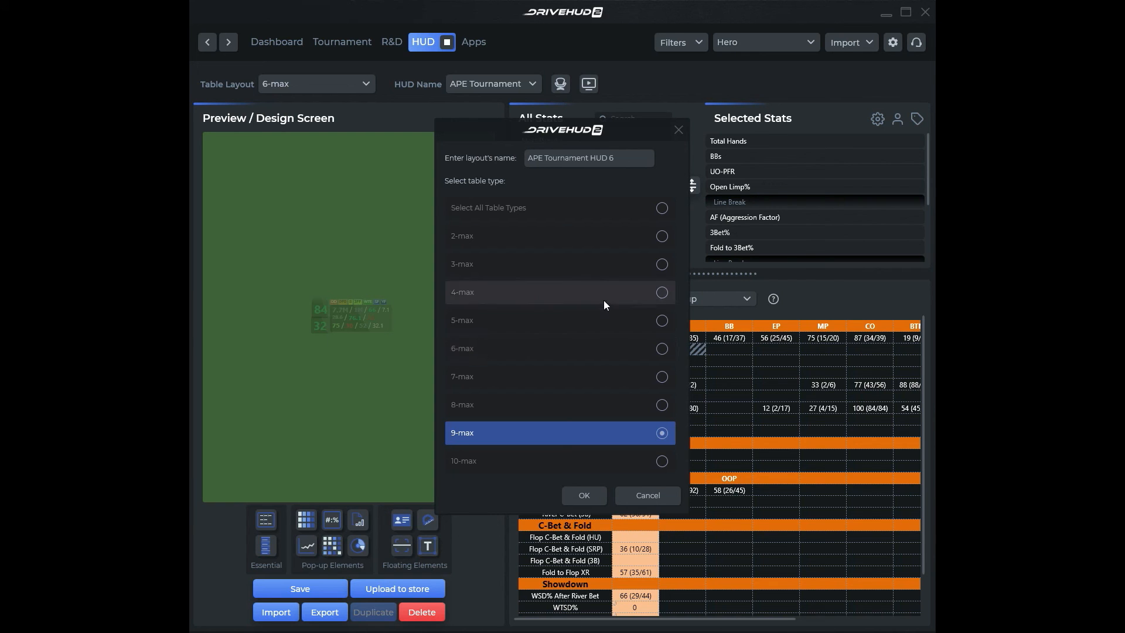
pyautogui.click(678, 130)
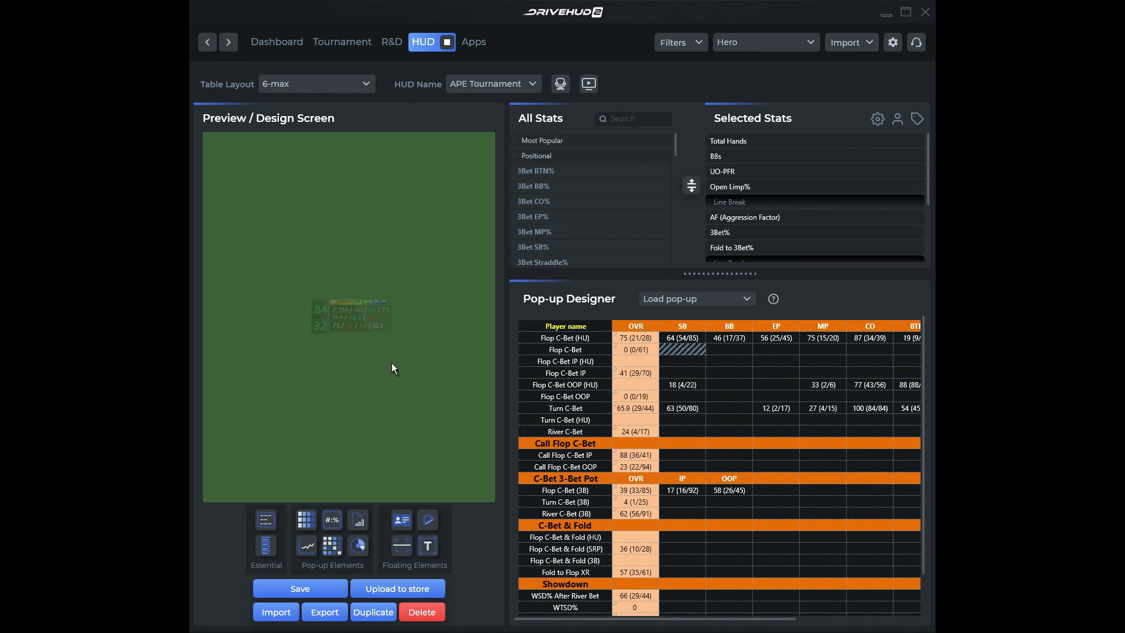
# - Browse the HUD Store, reviewing both HUD filter lists and the Microstakes MTT HUD preview, and go to page 2
pyautogui.click(473, 43)
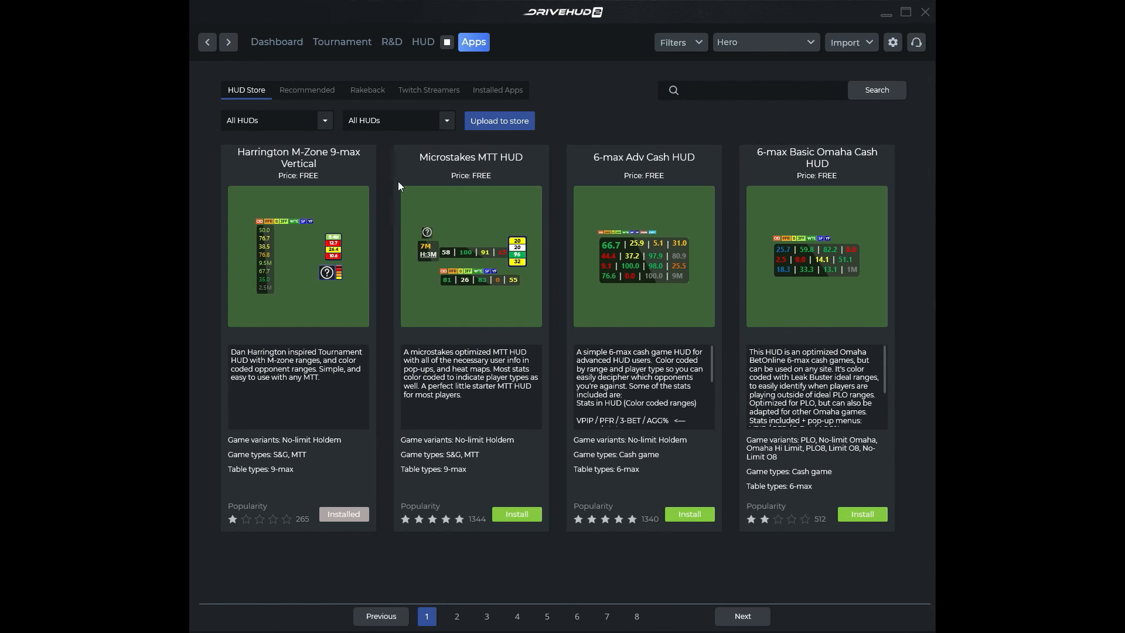
pyautogui.click(321, 124)
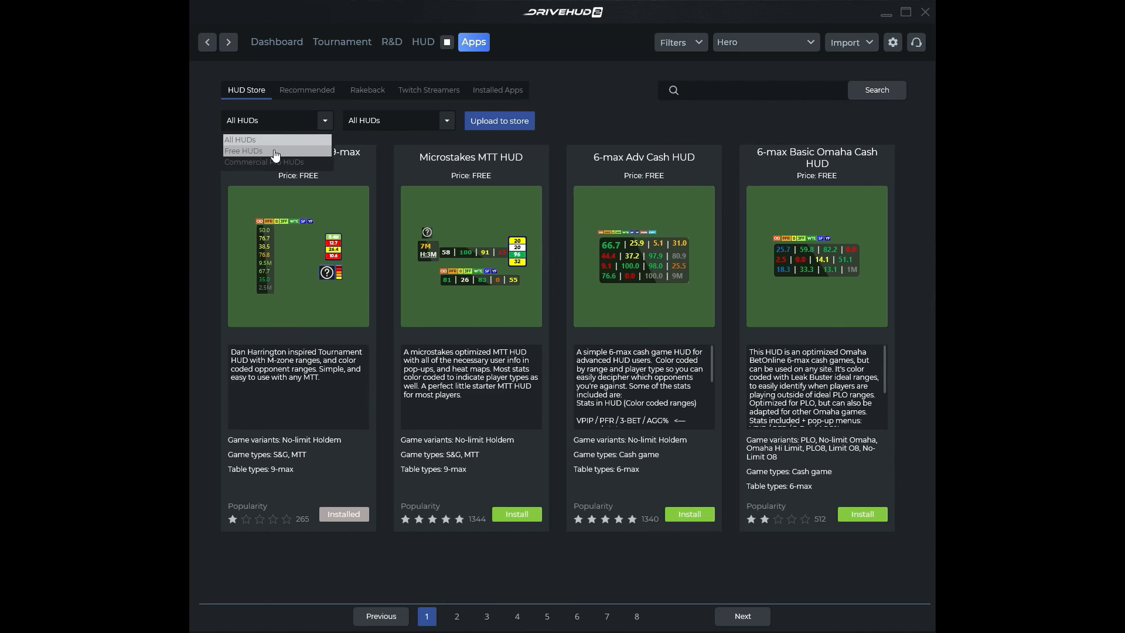
pyautogui.click(565, 94)
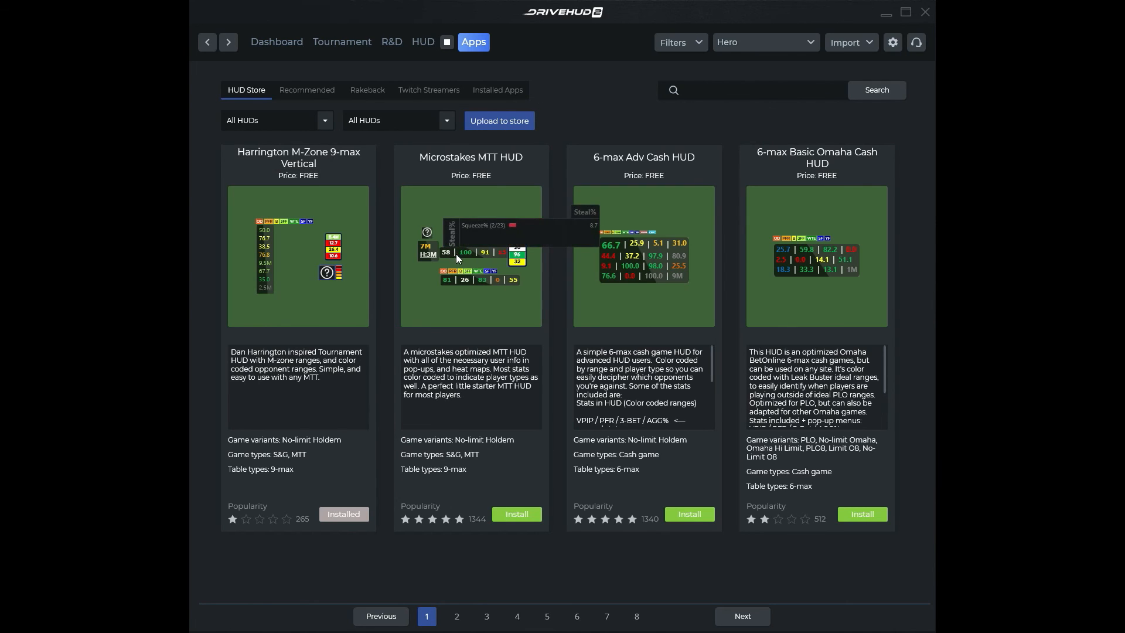
pyautogui.moveTo(465, 253)
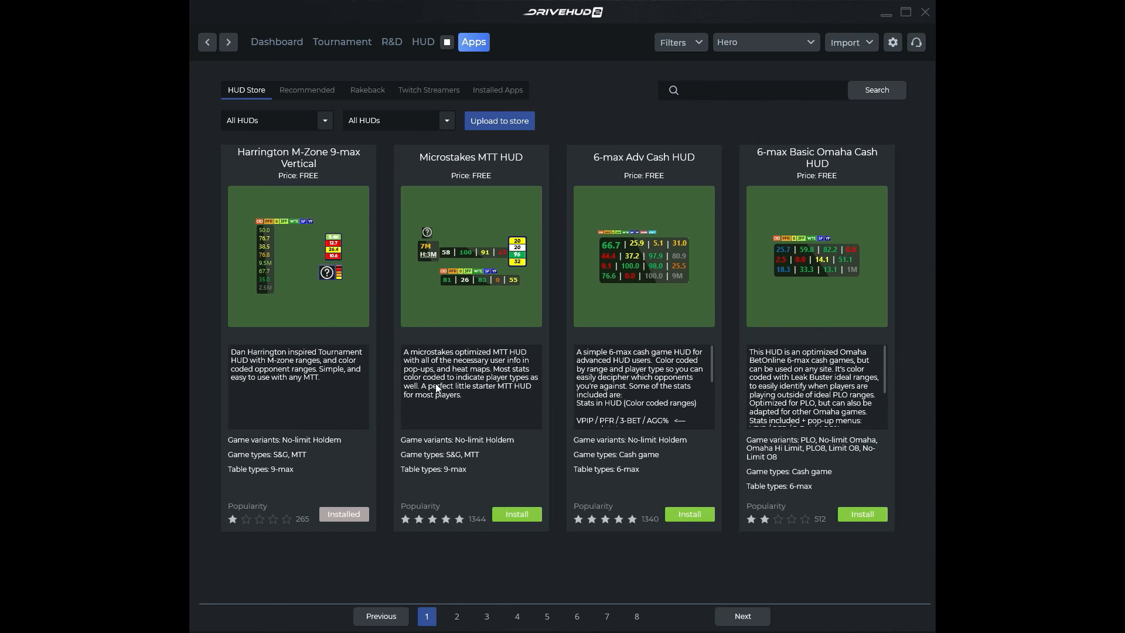
pyautogui.click(441, 120)
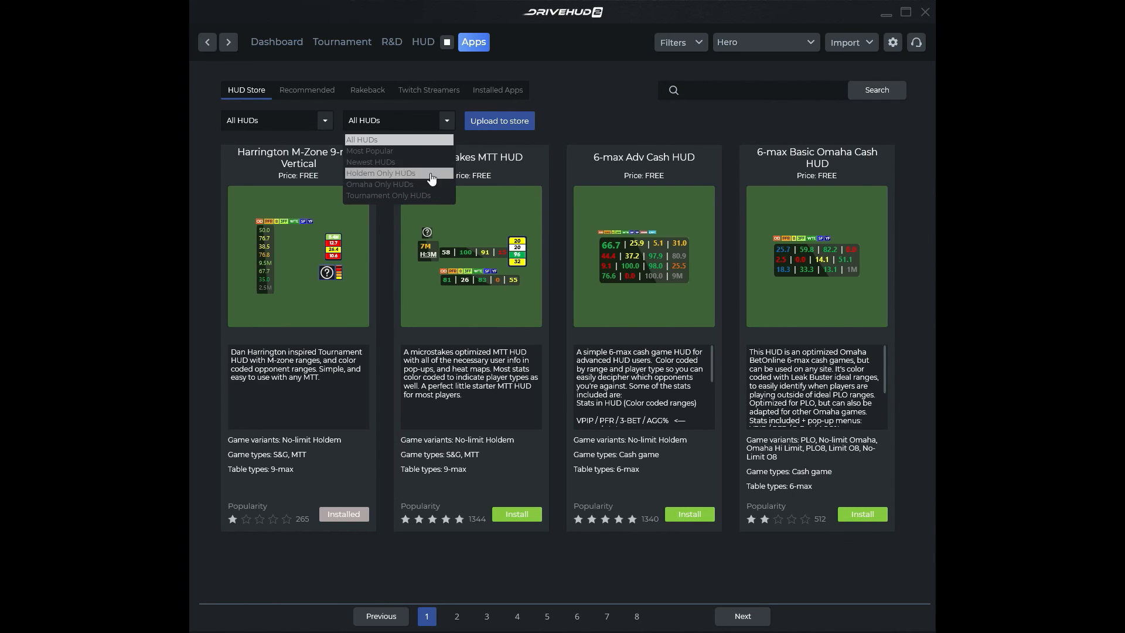
pyautogui.click(615, 122)
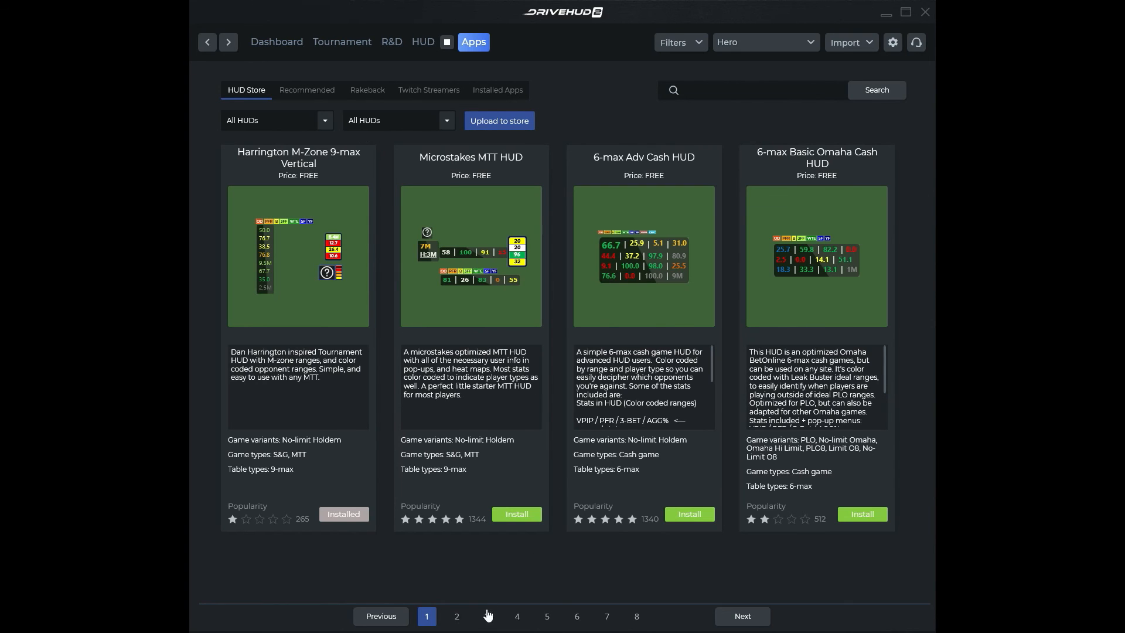
pyautogui.click(457, 616)
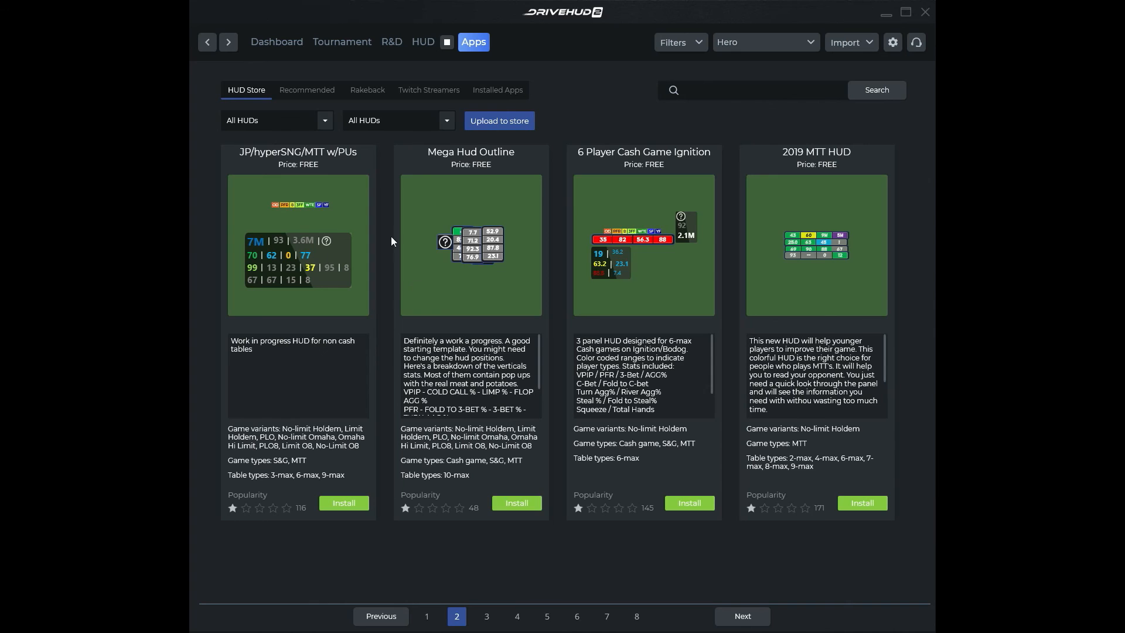
# - Review the recommended poker add-ons and the rakeback offers in the Apps area
pyautogui.click(302, 93)
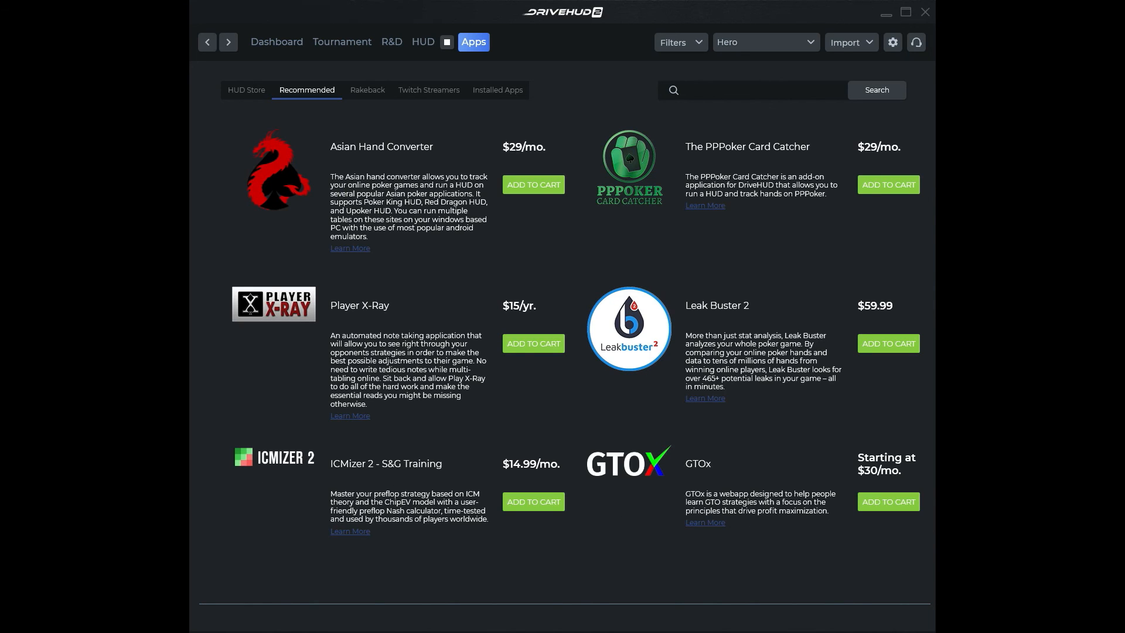
pyautogui.click(369, 91)
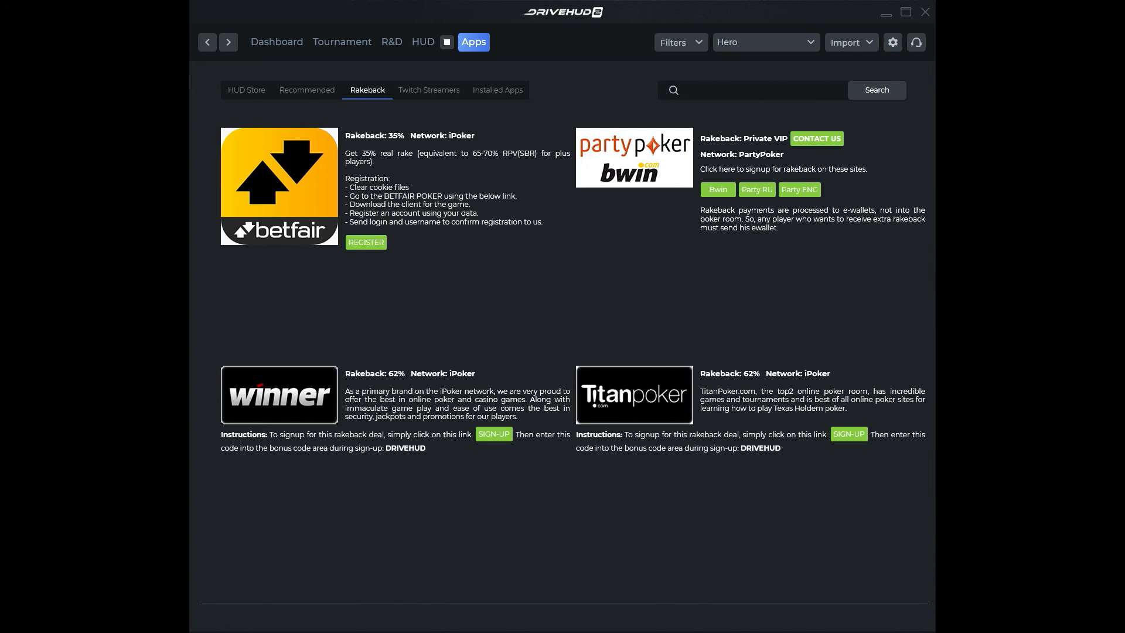
# - Browse the Twitch streamers, switching between the Recommended and Popular lists and finishing on Popular
pyautogui.click(434, 92)
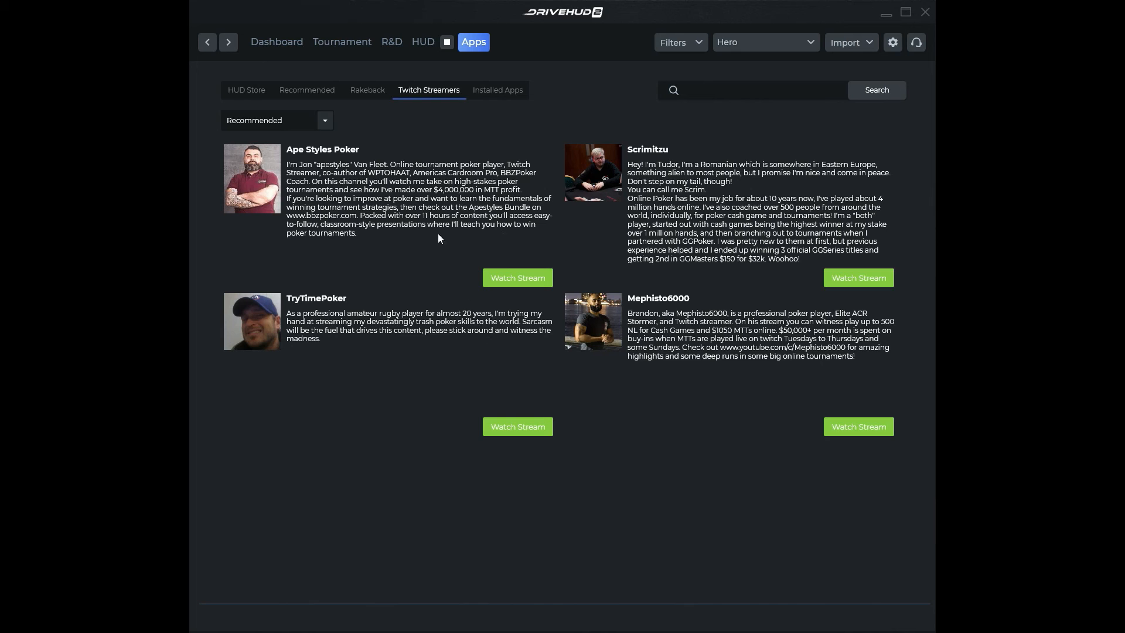
pyautogui.click(323, 123)
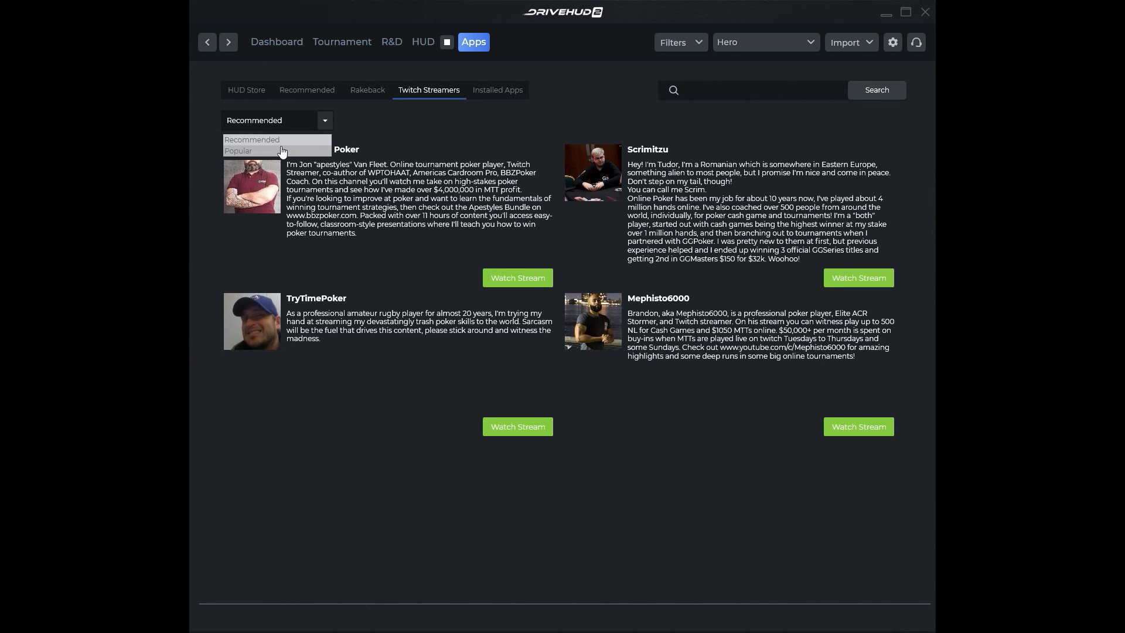
pyautogui.click(281, 147)
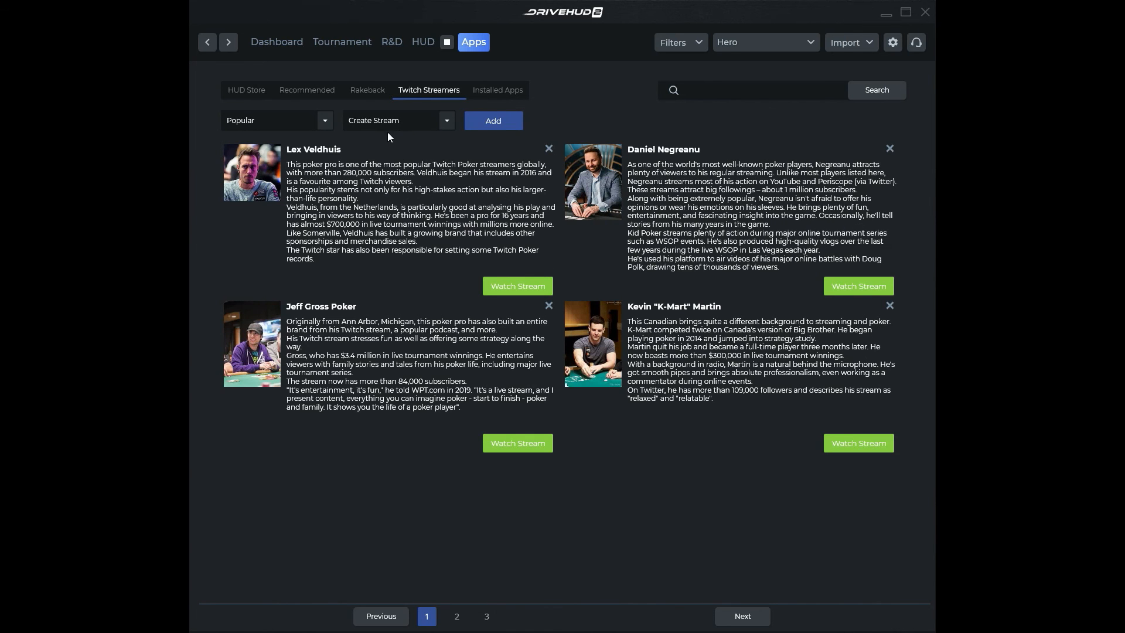
pyautogui.click(310, 124)
pyautogui.click(309, 135)
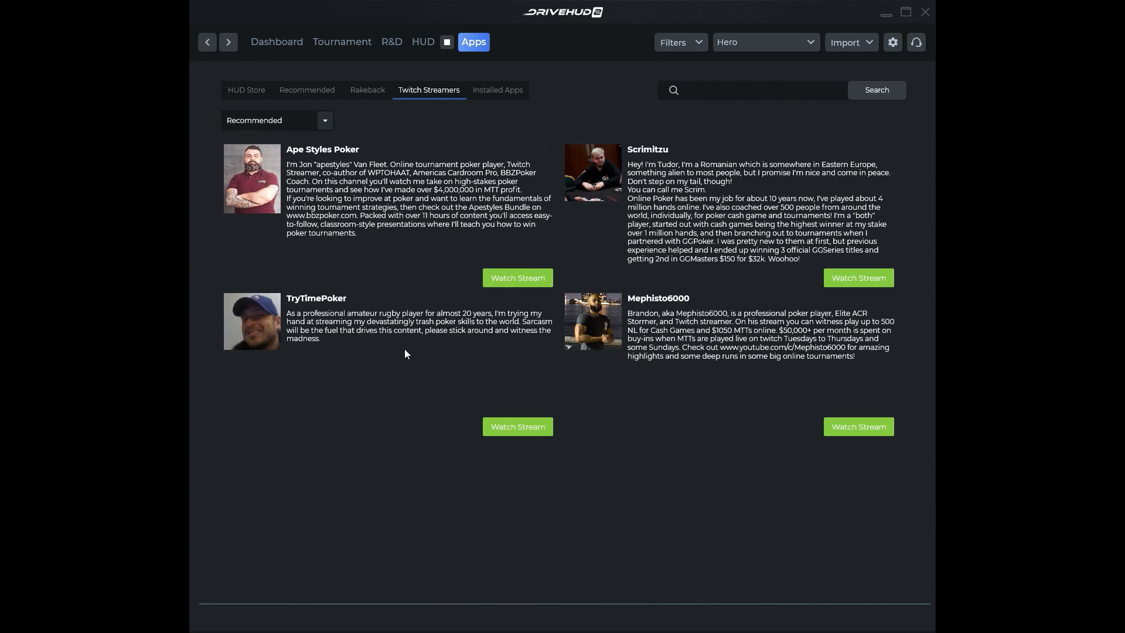
pyautogui.click(321, 125)
pyautogui.click(302, 154)
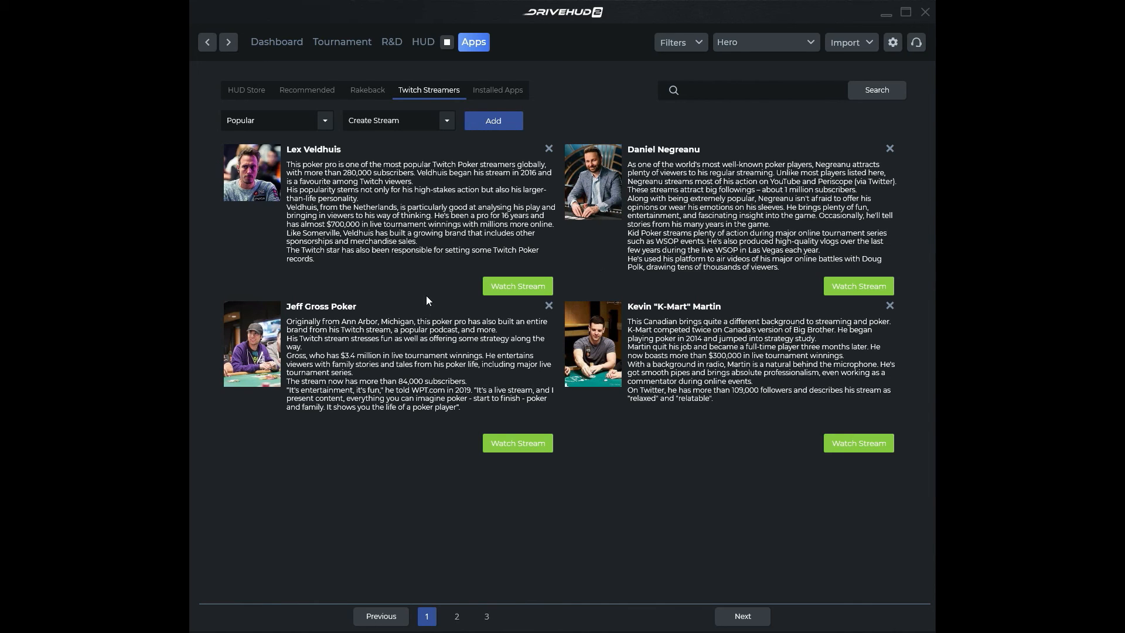
# - Review the installed apps and their launch options for Player X-Ray and Asian Hand Converter
pyautogui.click(502, 91)
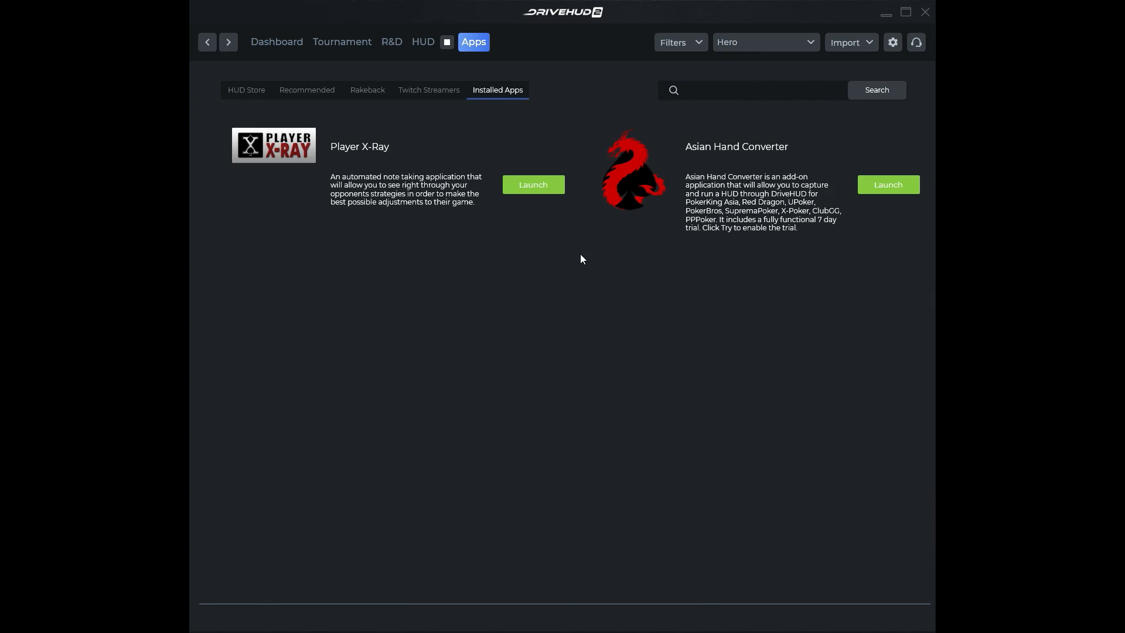
pyautogui.click(532, 193)
pyautogui.click(889, 192)
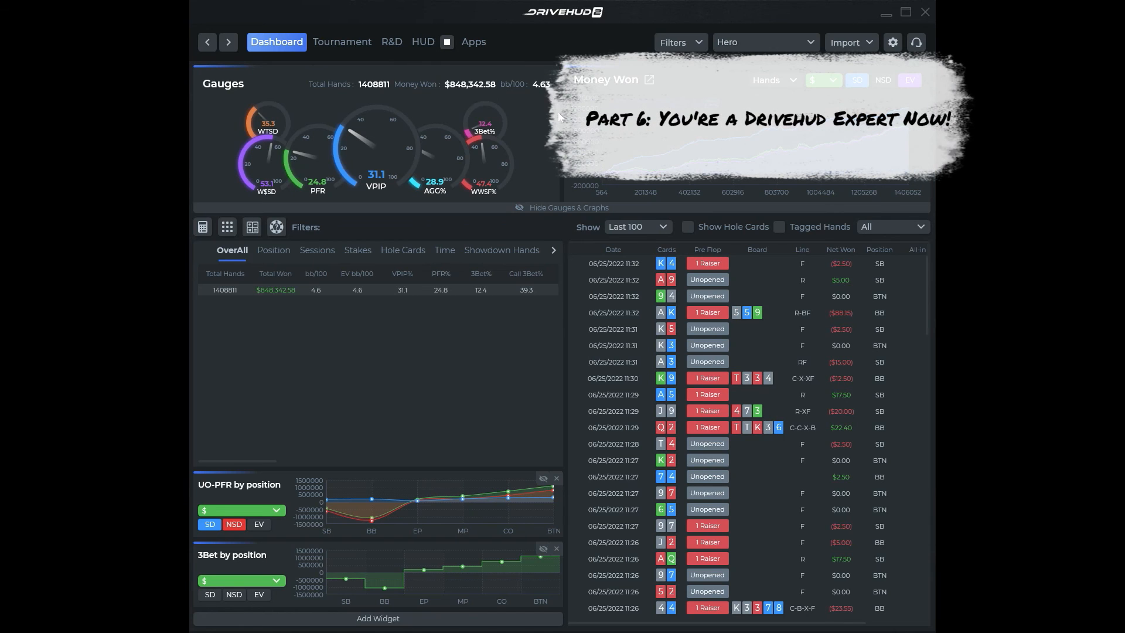
# - Open the DriveHUD support window with the message form and the manual, forum and knowledge base links
pyautogui.click(913, 45)
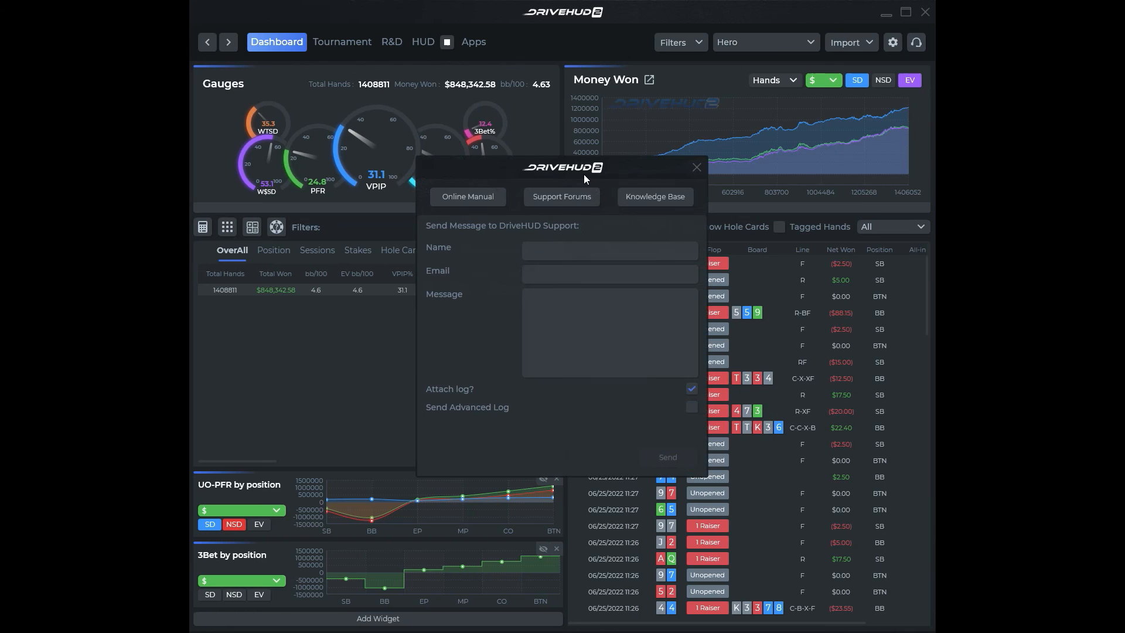